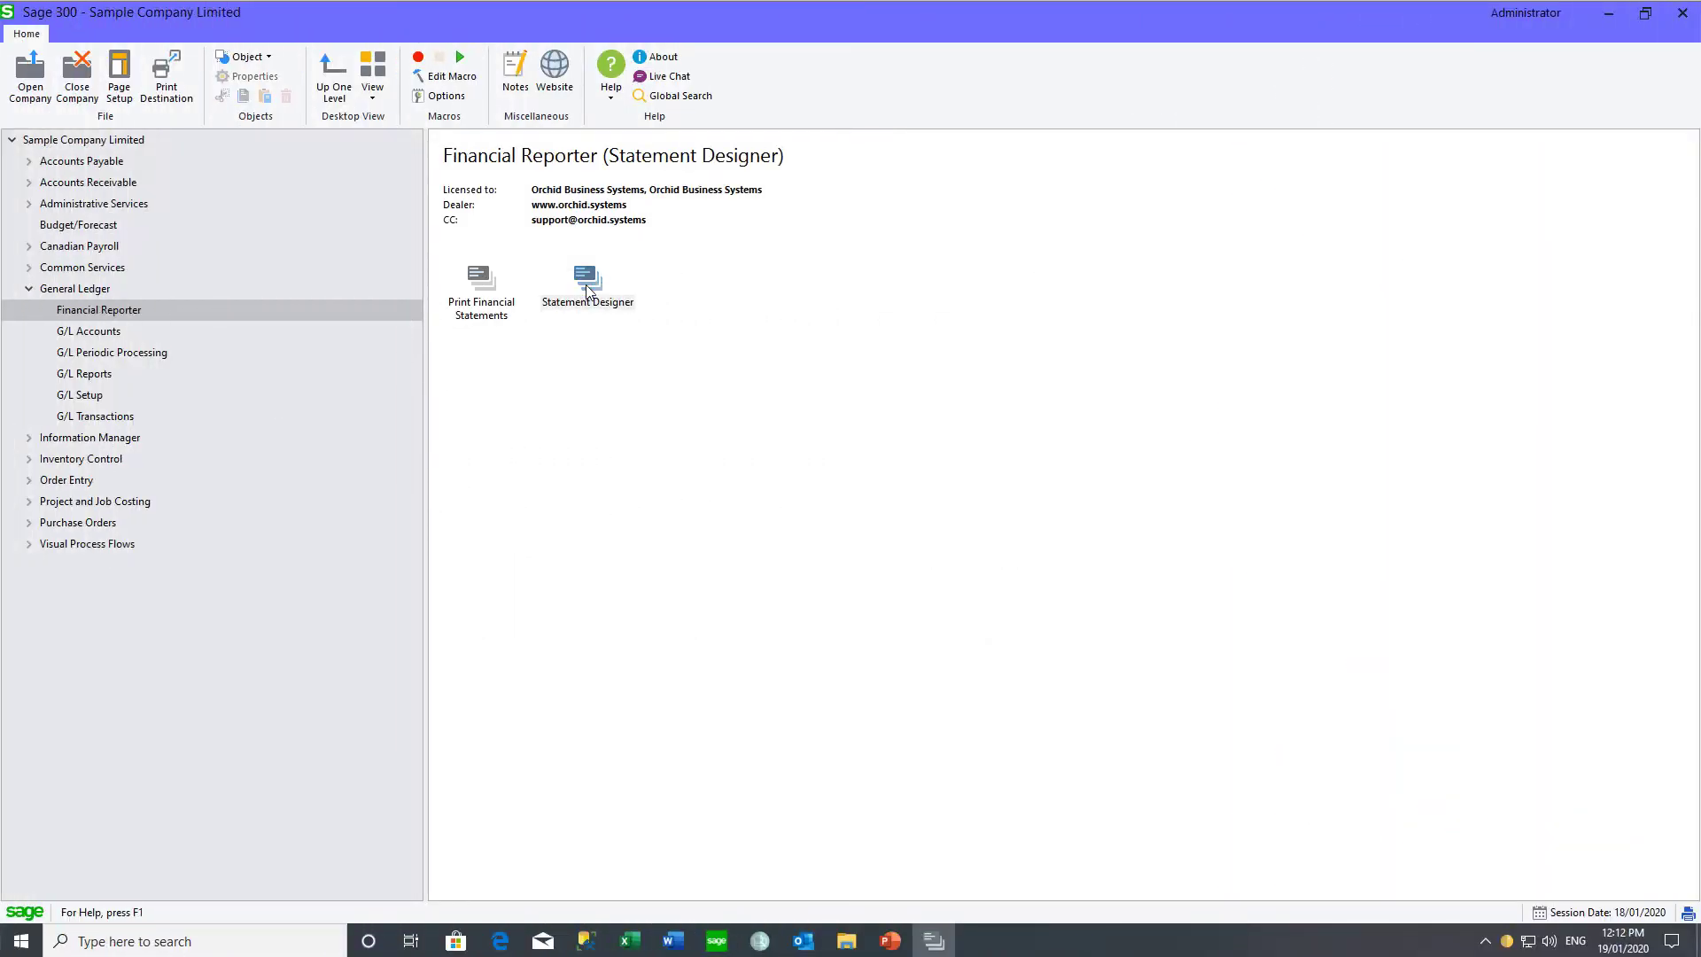
Step: Start the Statement Designer in Excel and open the recent Forecast2021 income statement workbook
double_click(588, 283)
left_click(749, 517)
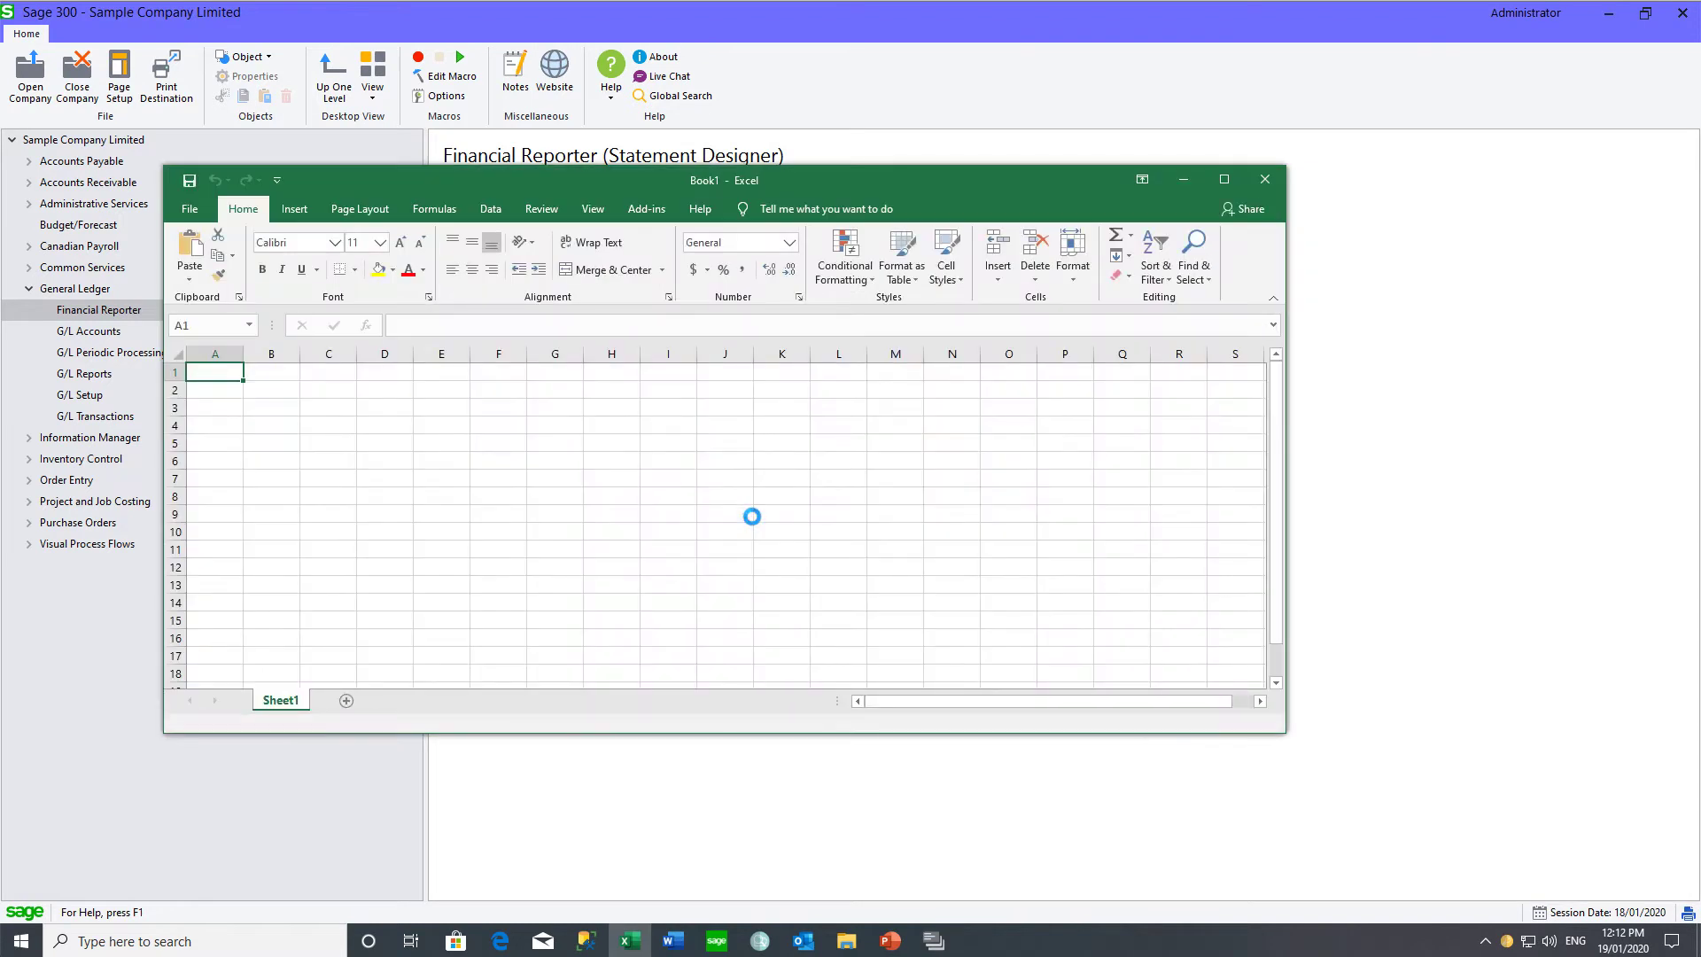
left_click(191, 209)
left_click(408, 534)
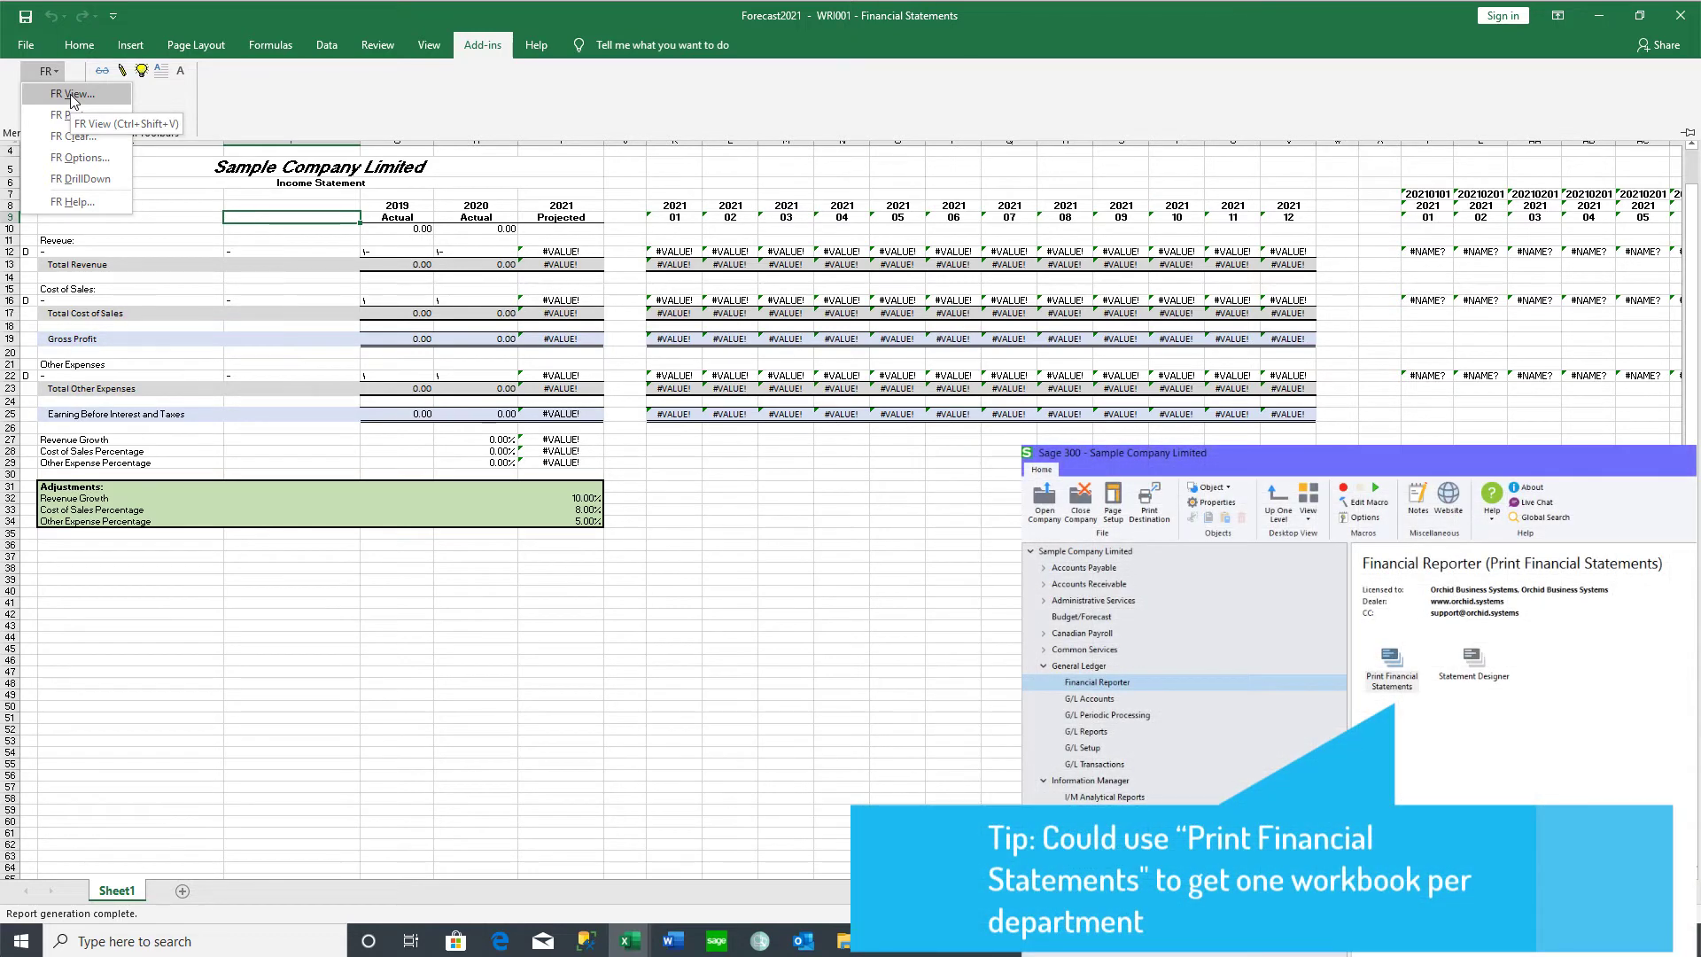
Step: Open the FR View report settings to generate the 2021Forecast_For_All_Departments workbook
left_click(71, 94)
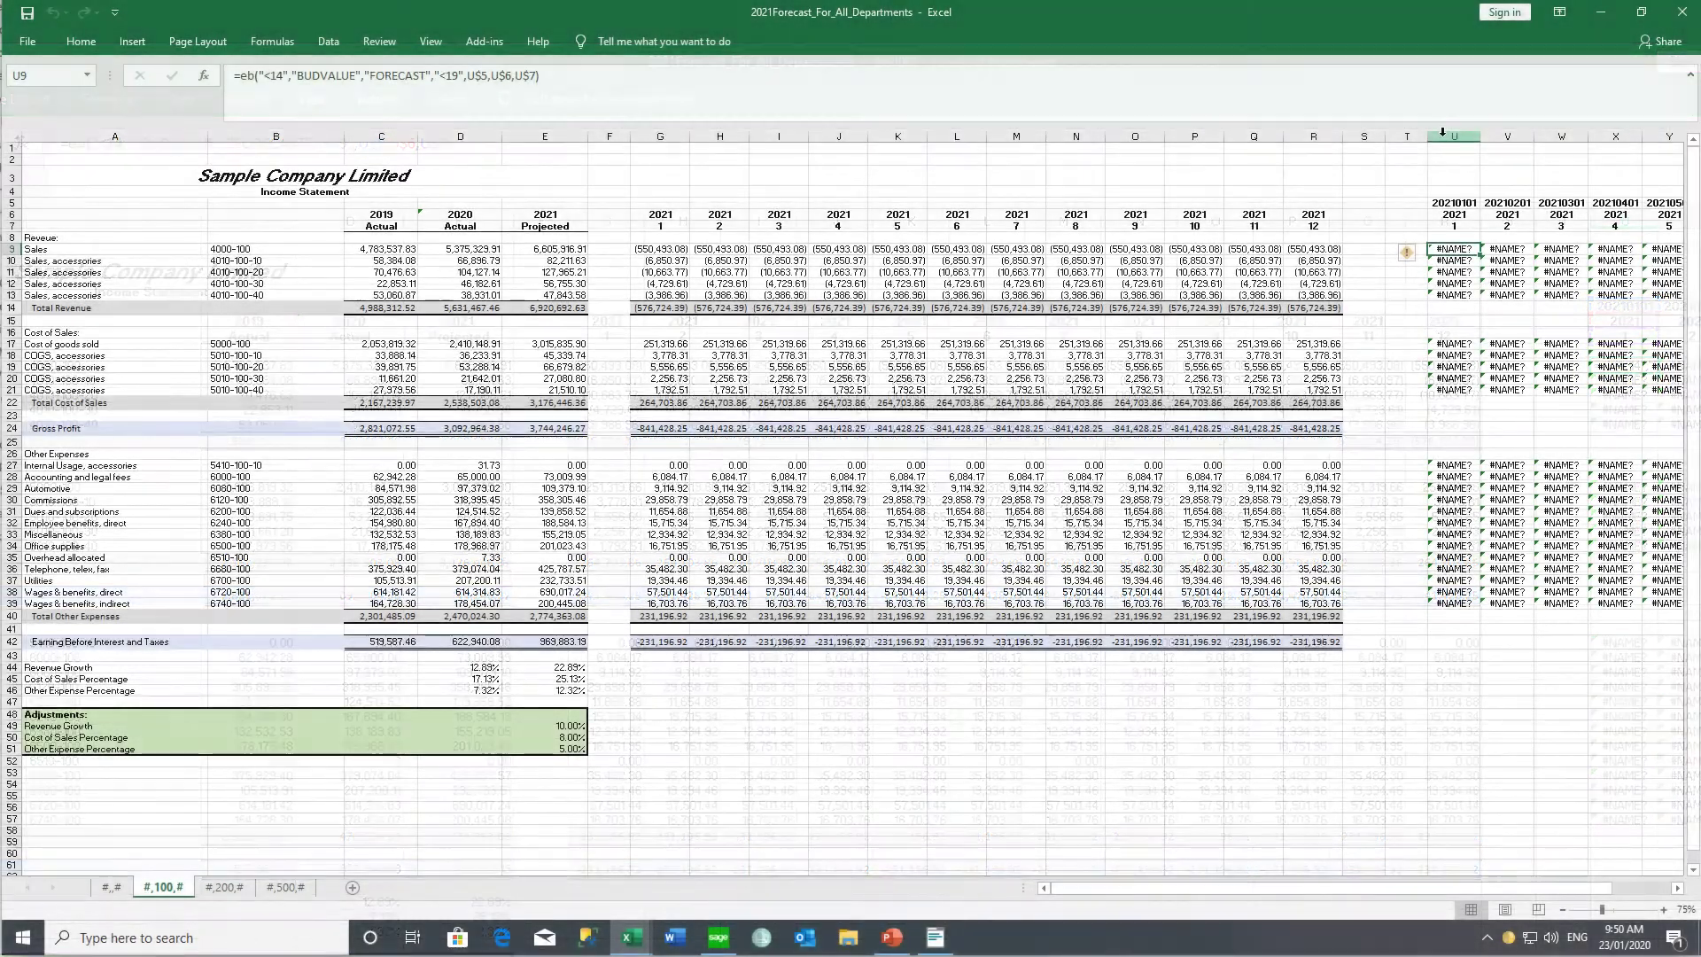
Step: Hide the #NAME? error columns U through AF on the #,100,# sheet
left_click_drag(1448, 137, 1674, 158)
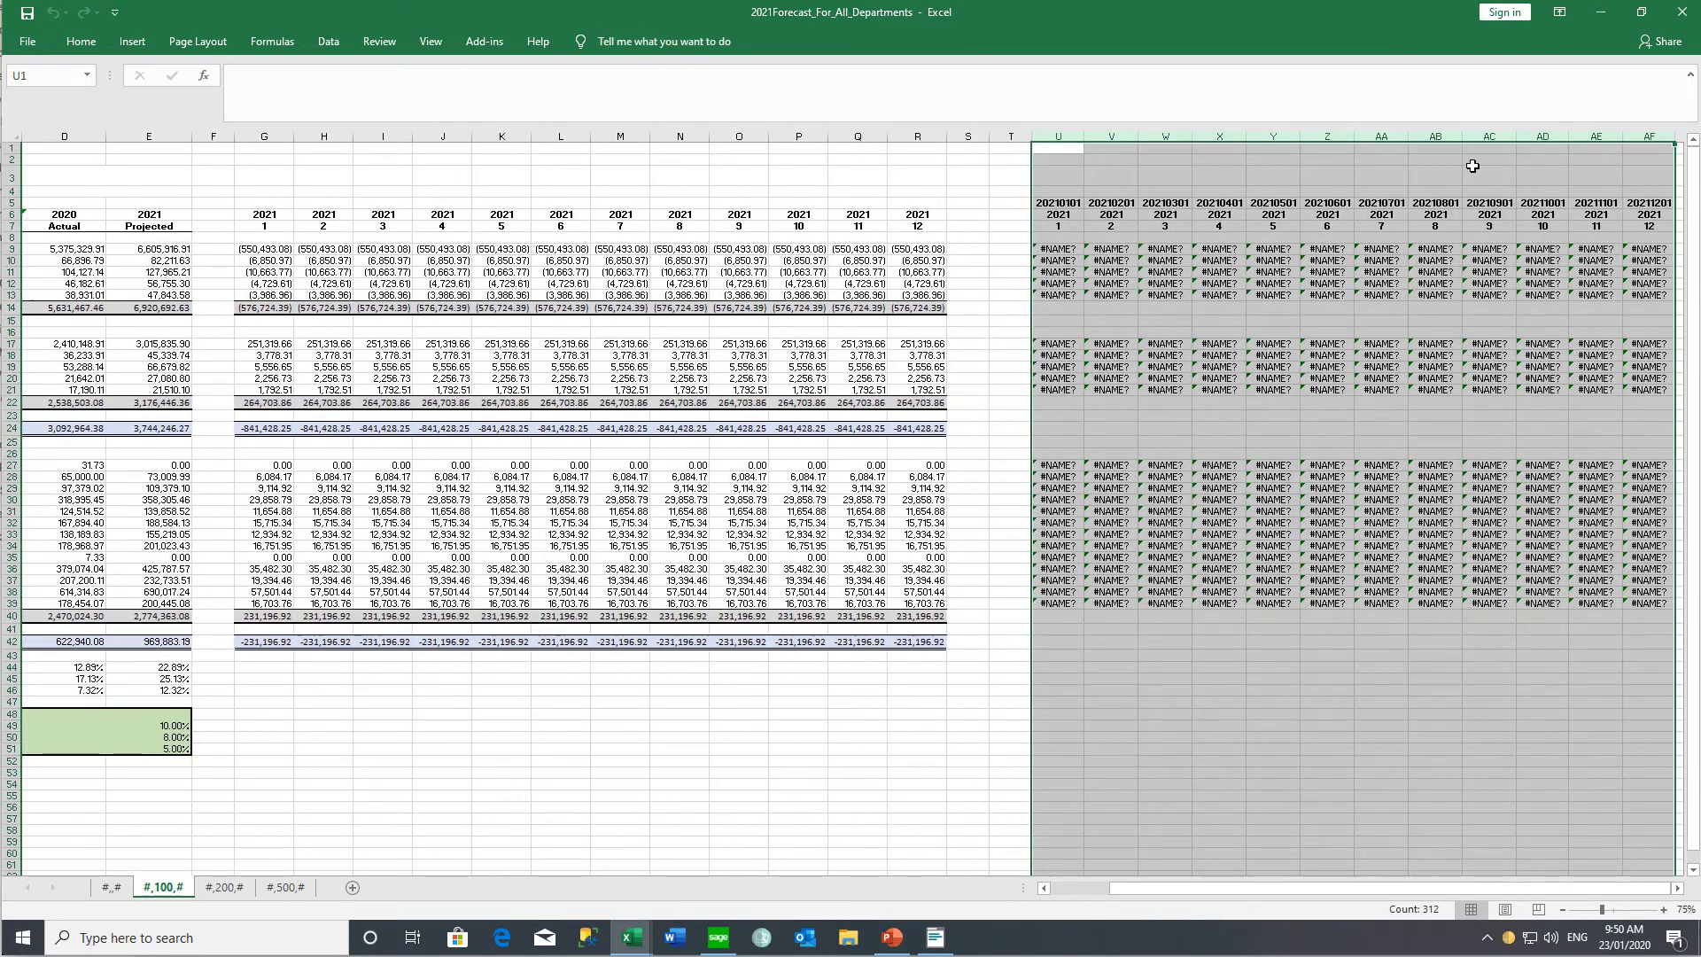
right_click(1472, 165)
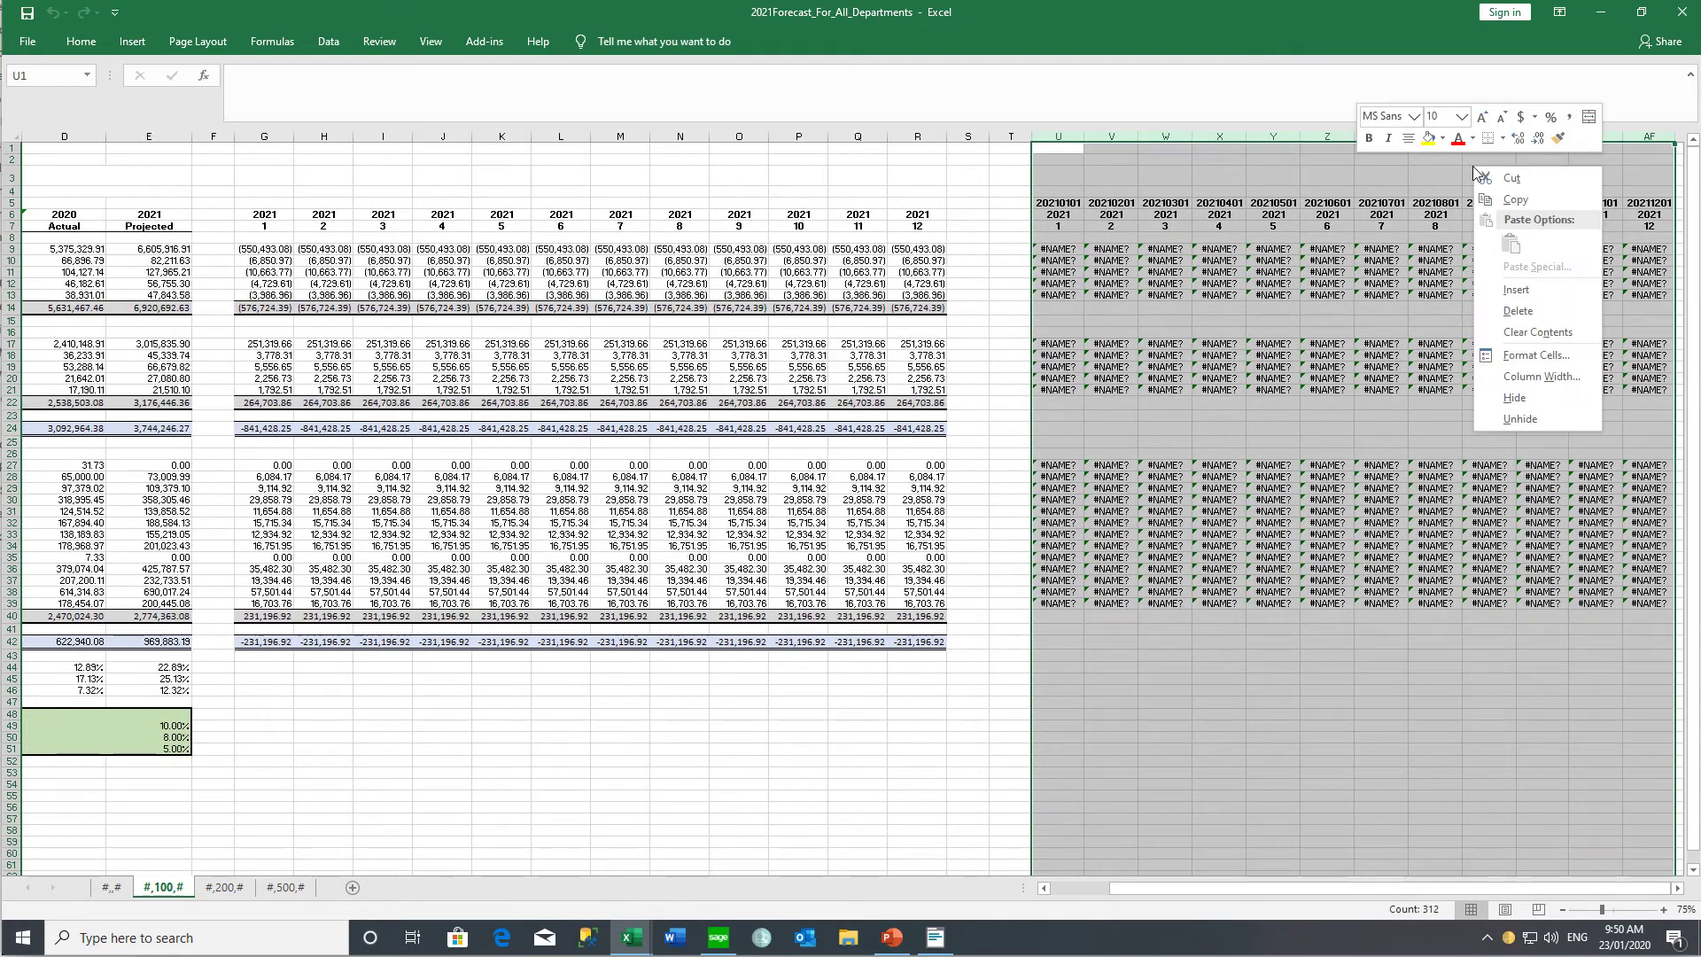
left_click(1512, 398)
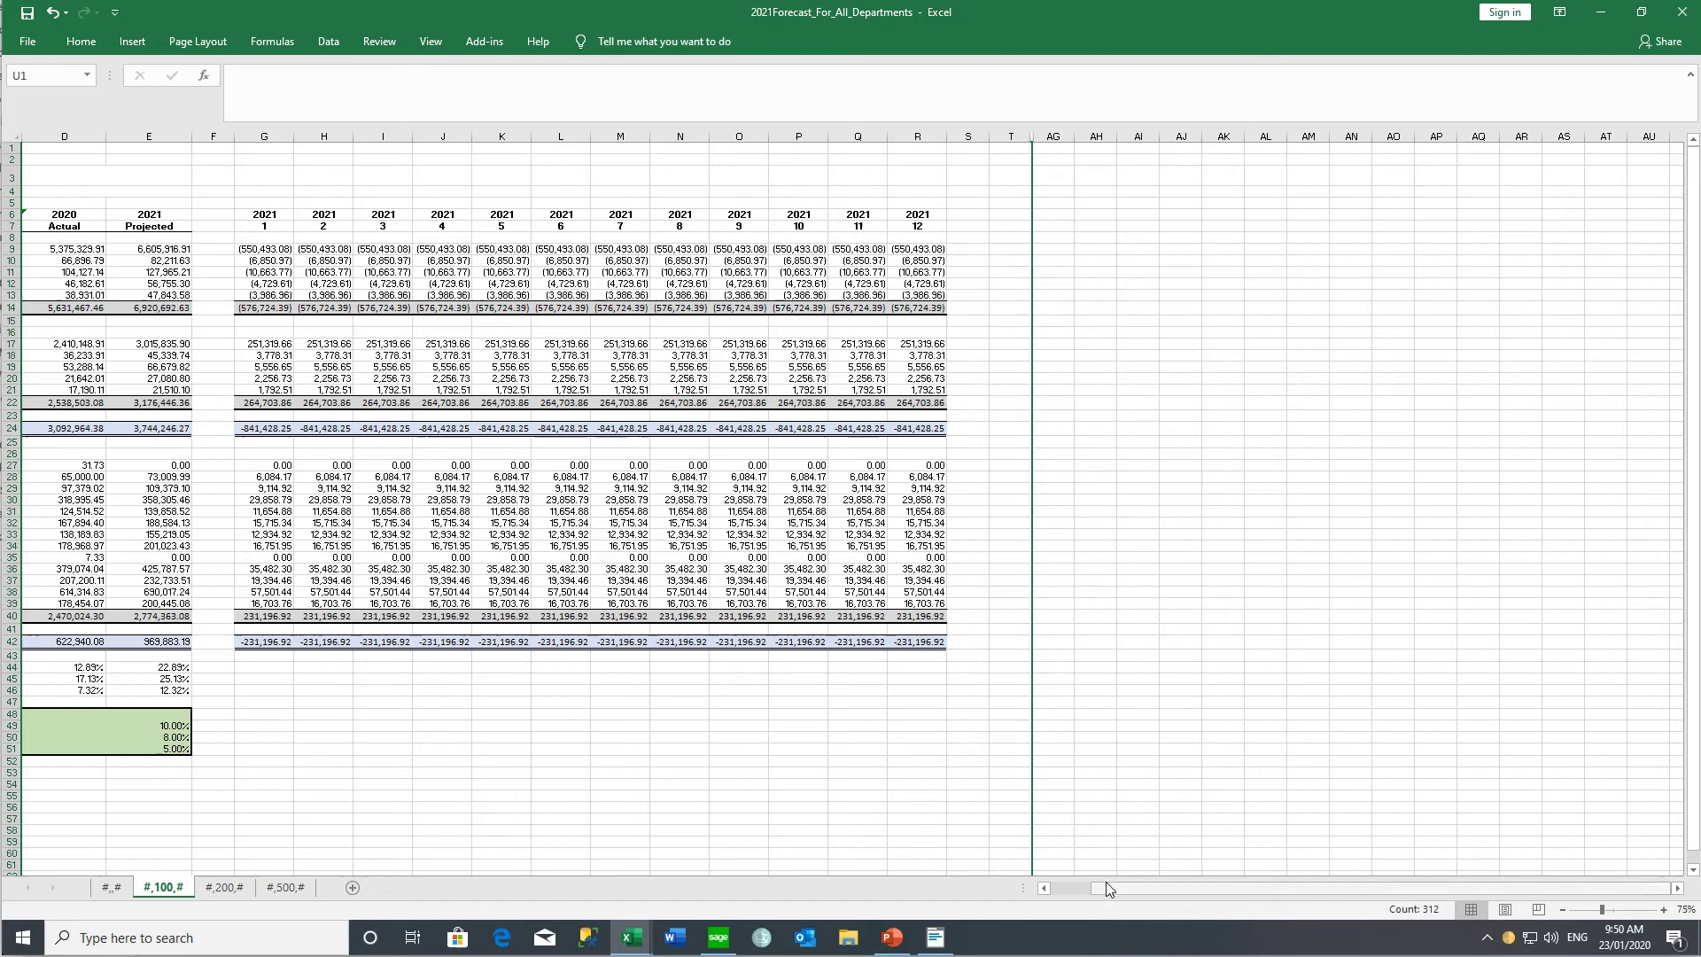
left_click_drag(1105, 889, 1056, 889)
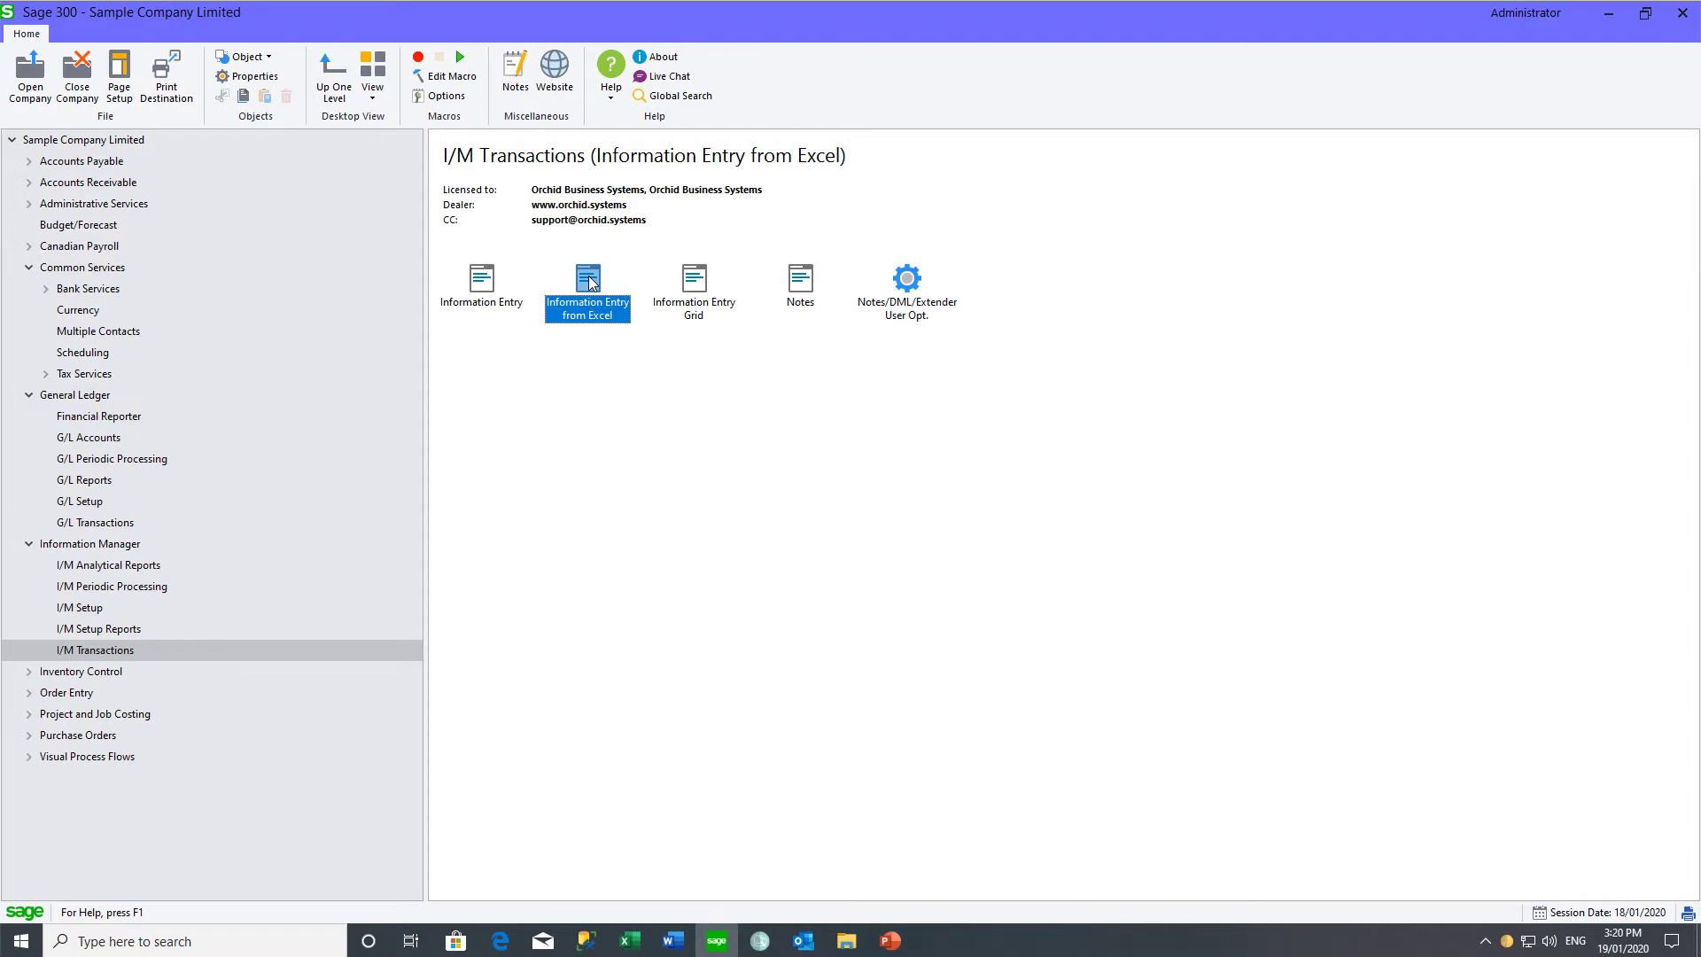
Step: Start Information Entry from Excel and open 2021Forecast_For_All_Departments.xlsx on the #,100,# sheet
double_click(591, 282)
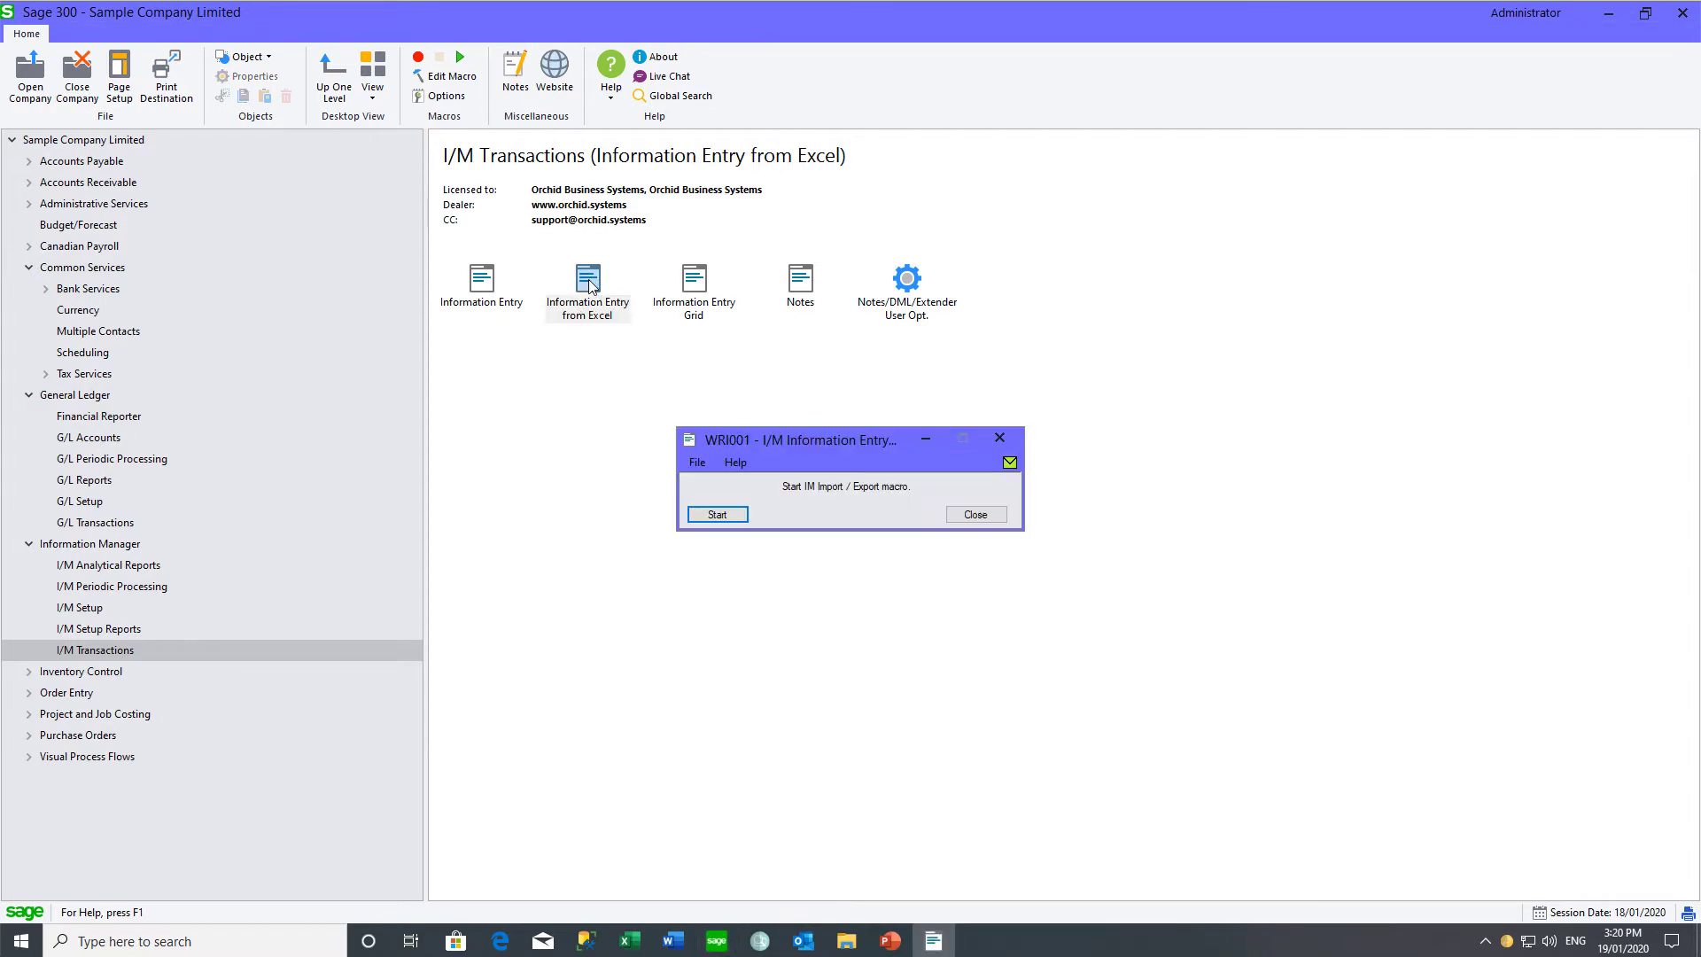
left_click(724, 519)
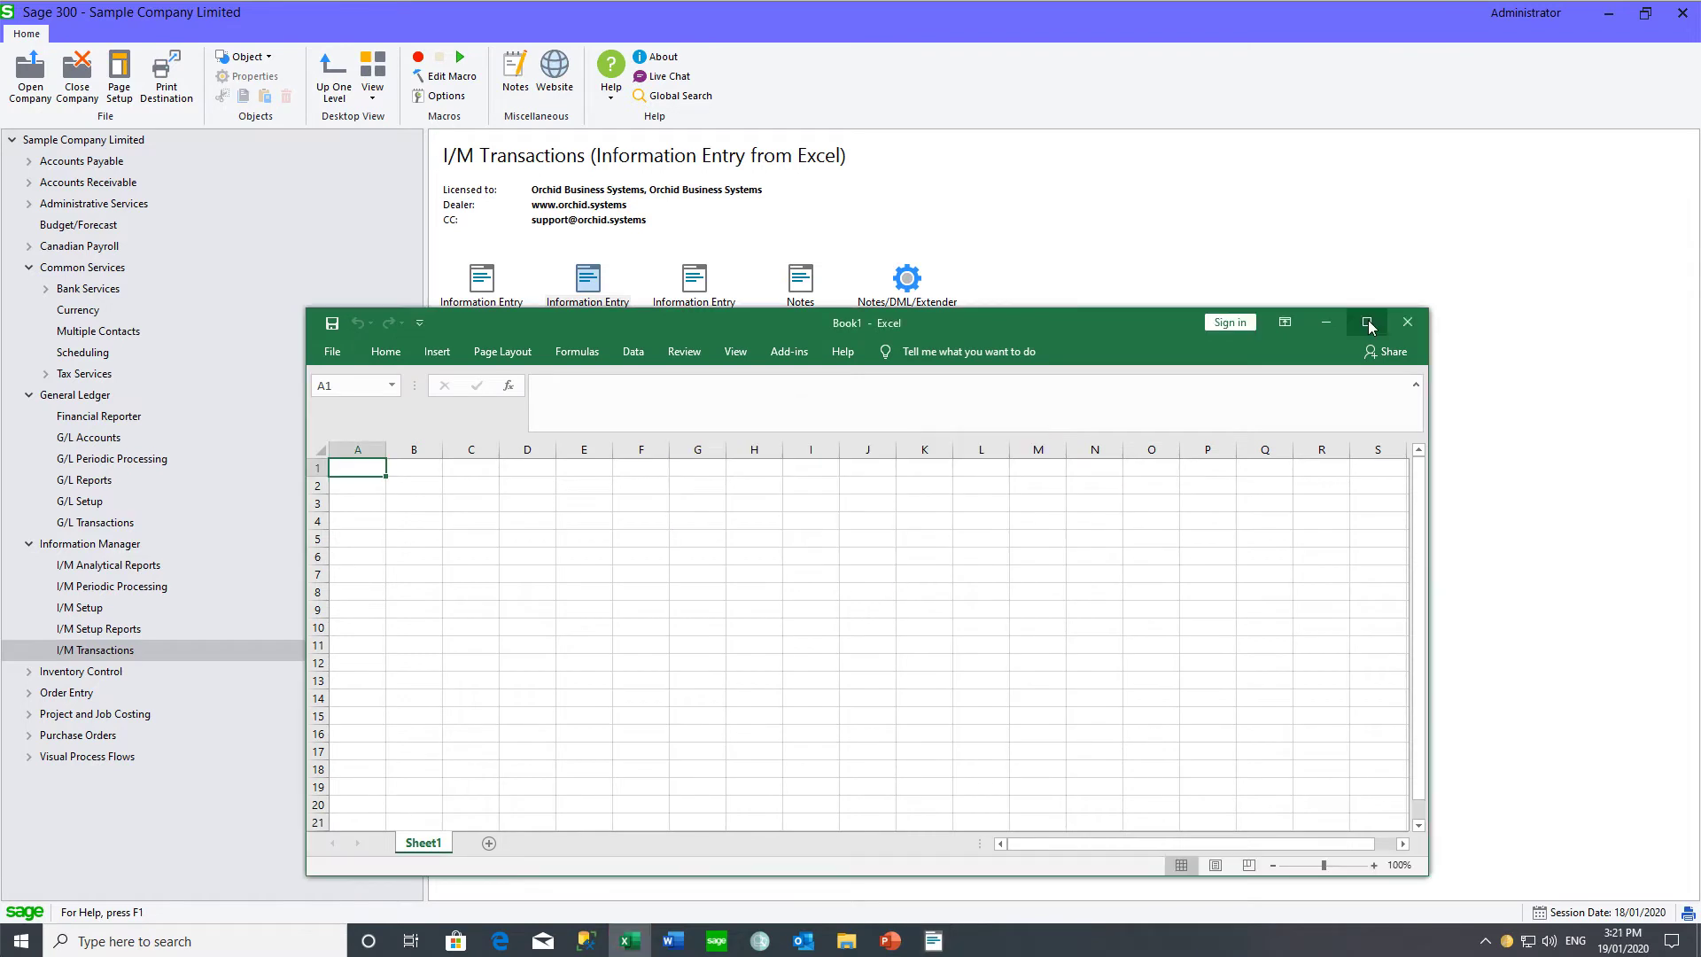
left_click(789, 351)
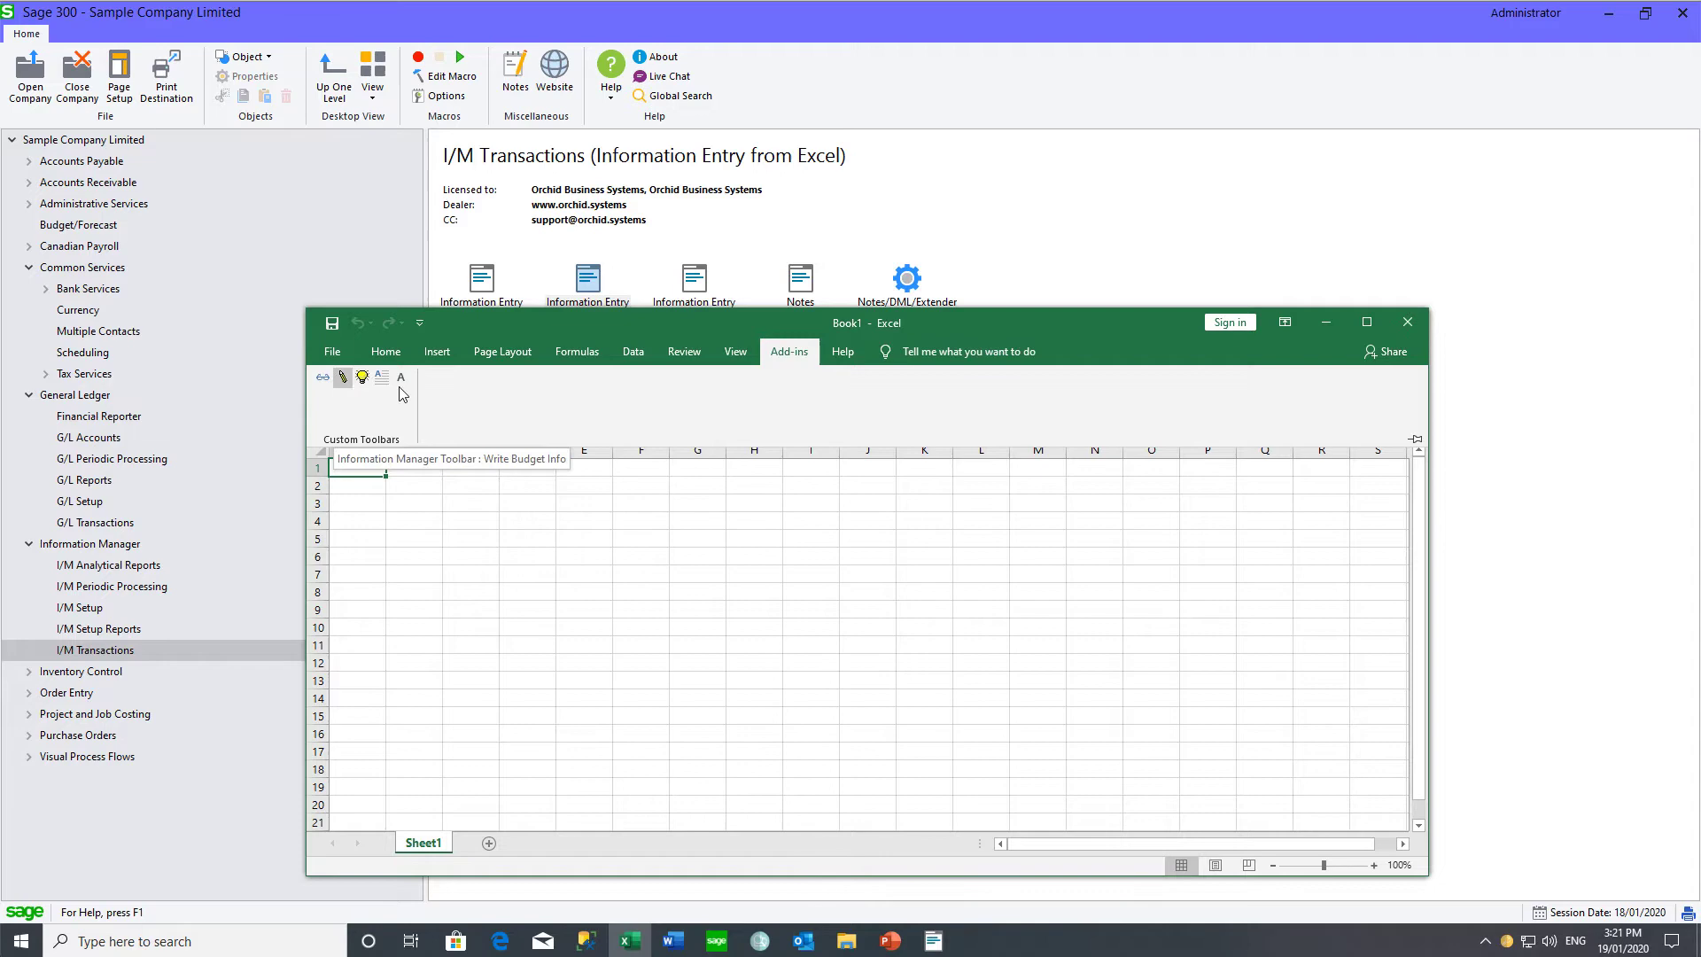
left_click(493, 864)
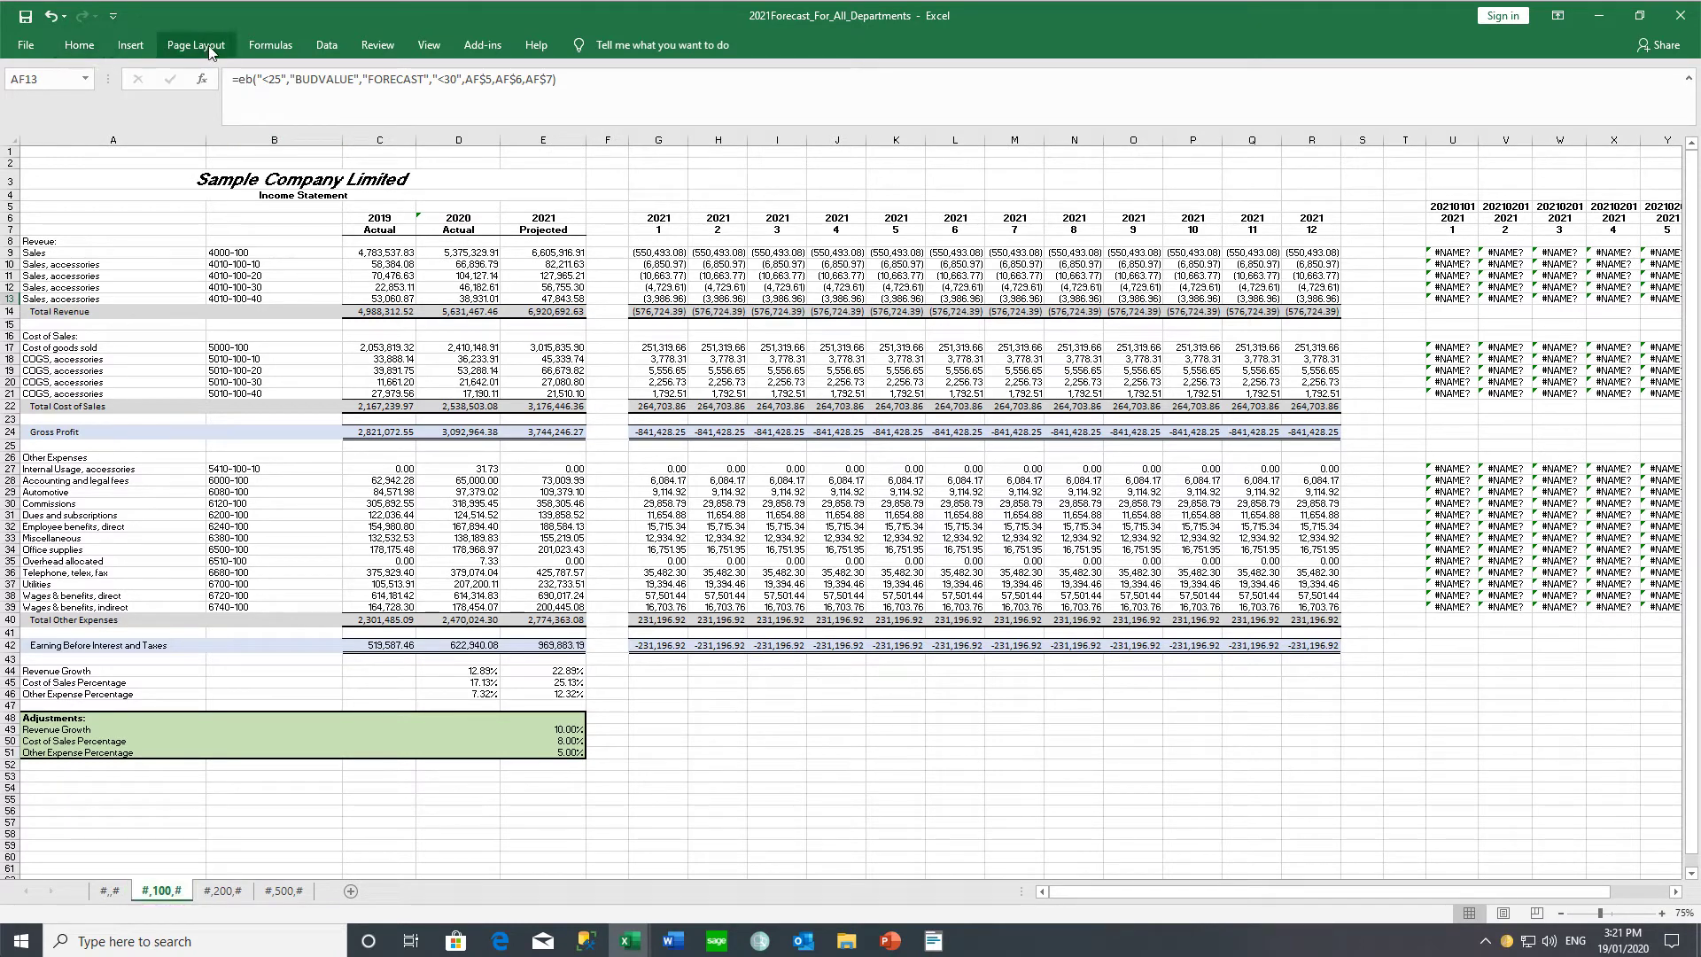
Step: Run Write Budget Info on the #,100,#, #,200,# and consolidated sheets, confirming each update
left_click(470, 49)
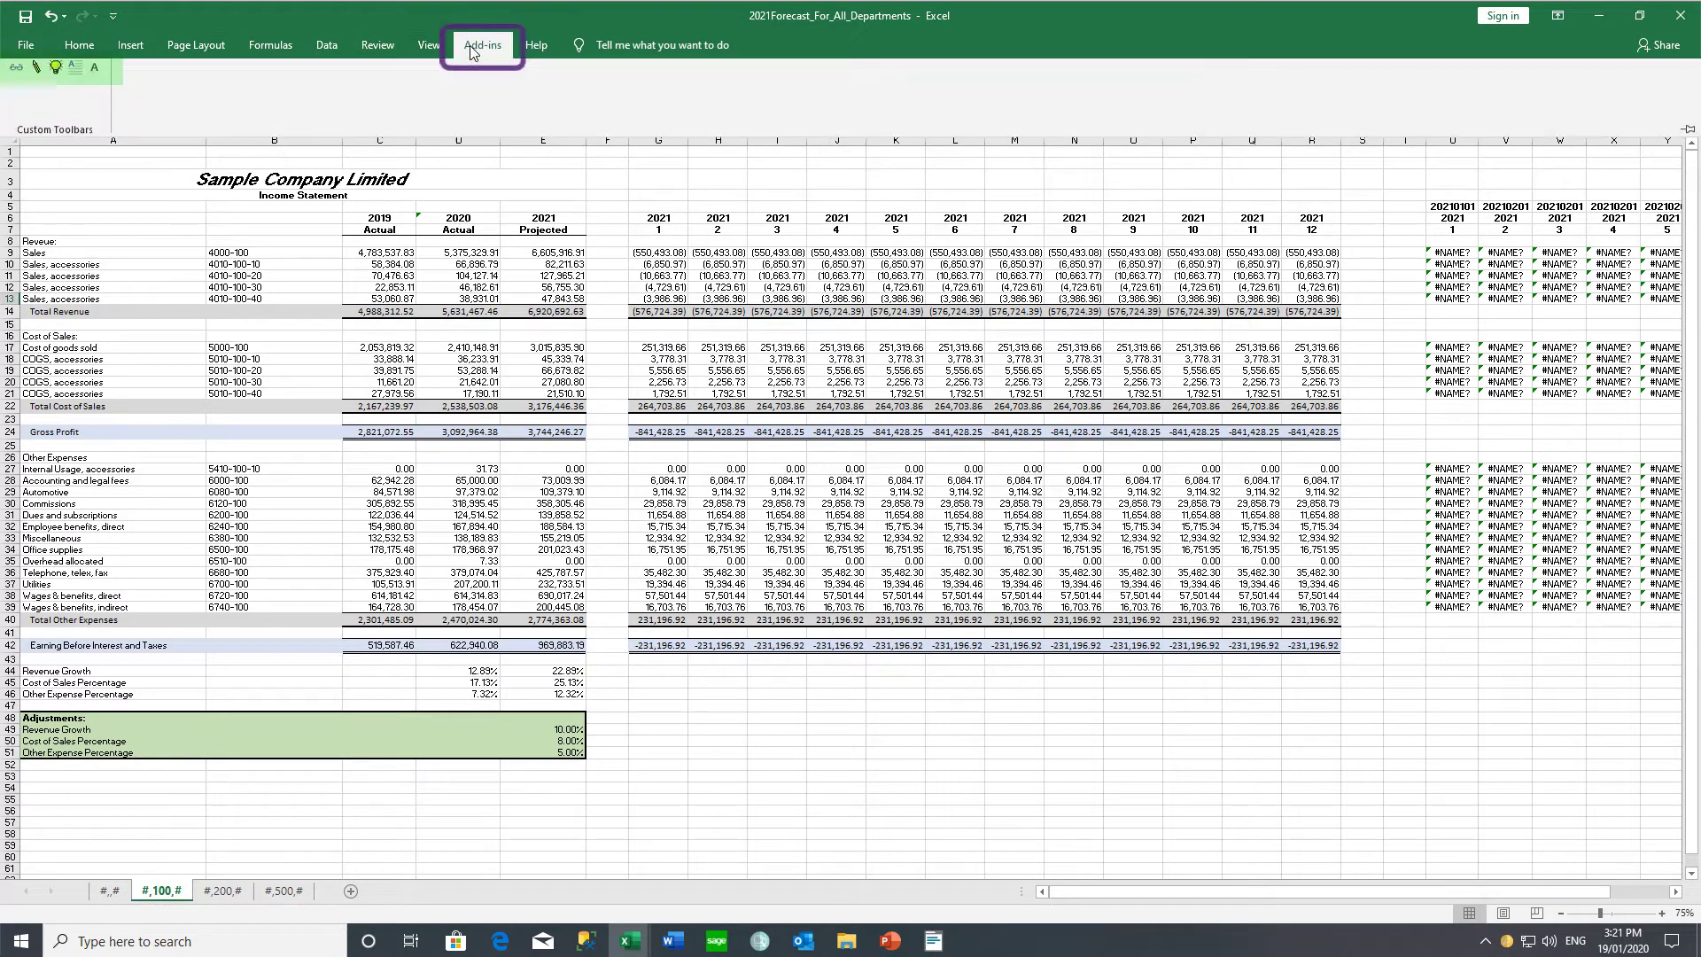
left_click(36, 74)
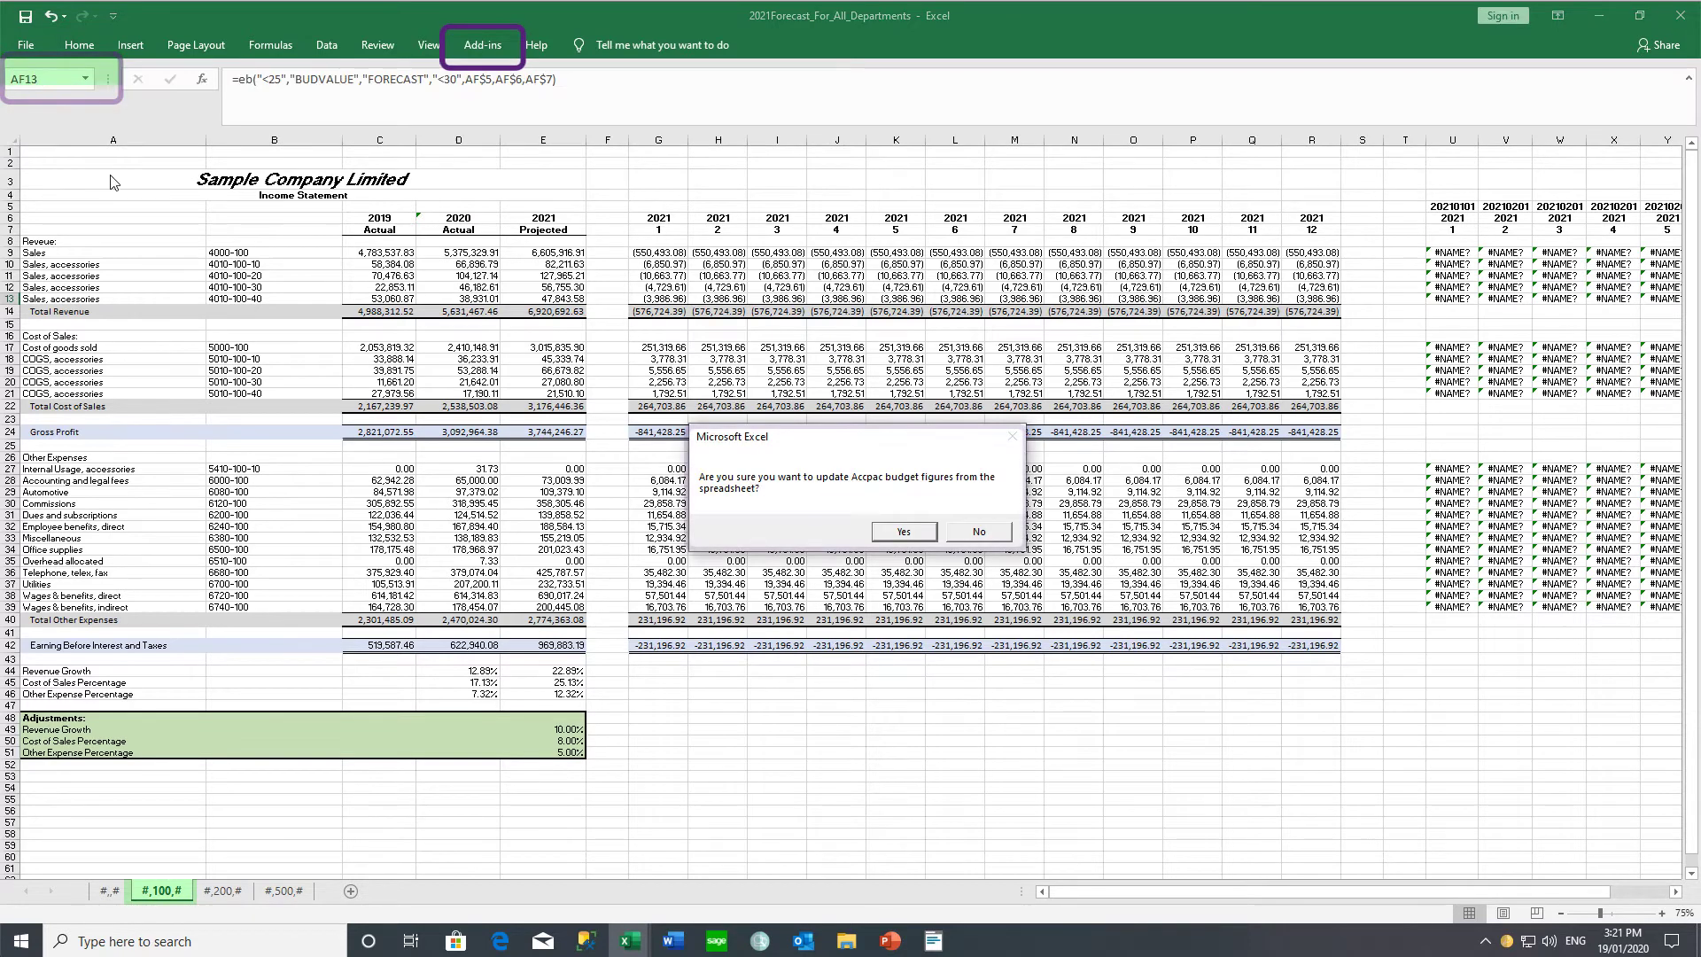
left_click(883, 528)
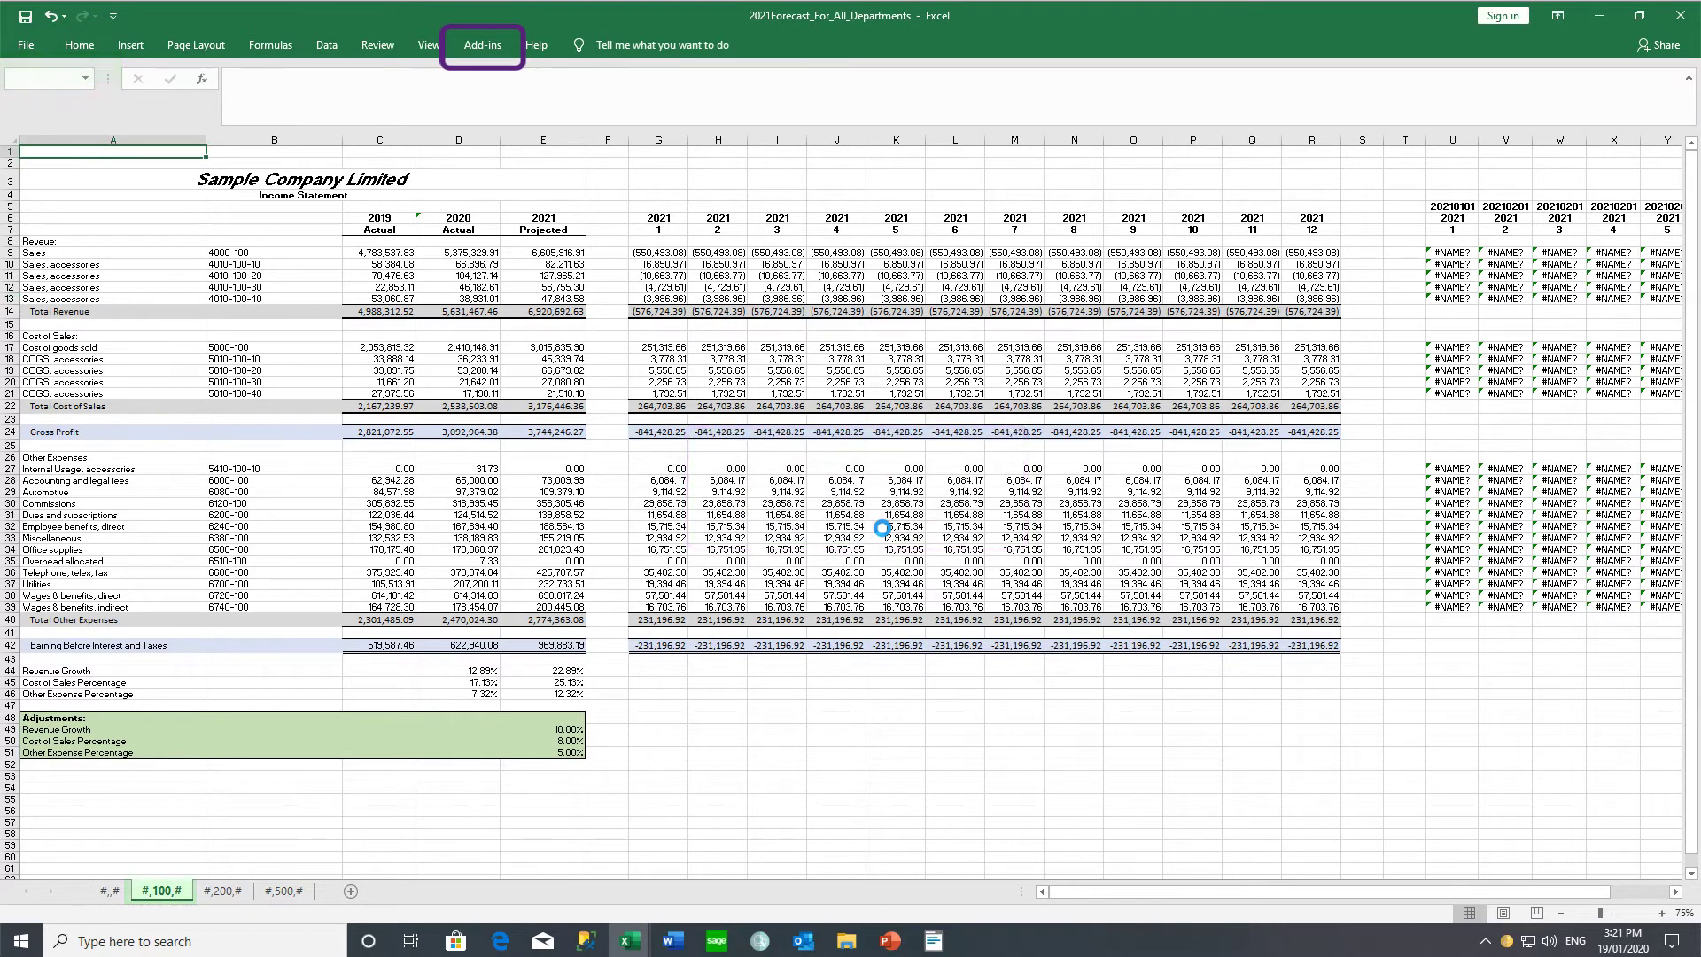
left_click(483, 44)
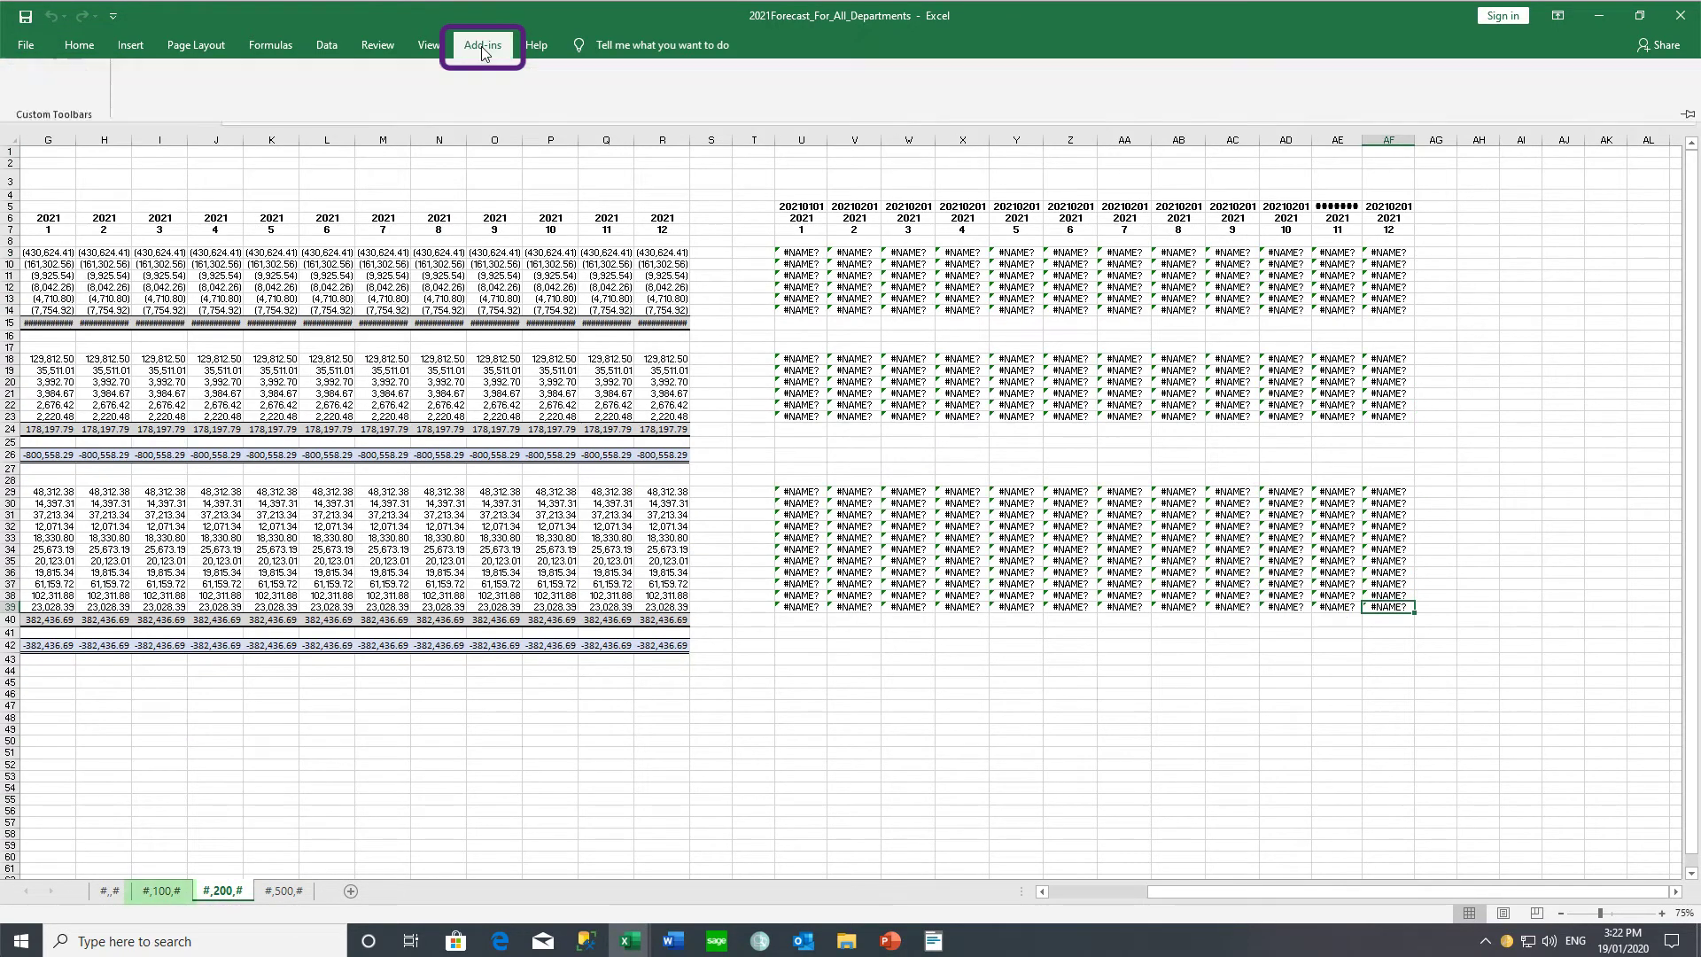
left_click(35, 74)
left_click(913, 537)
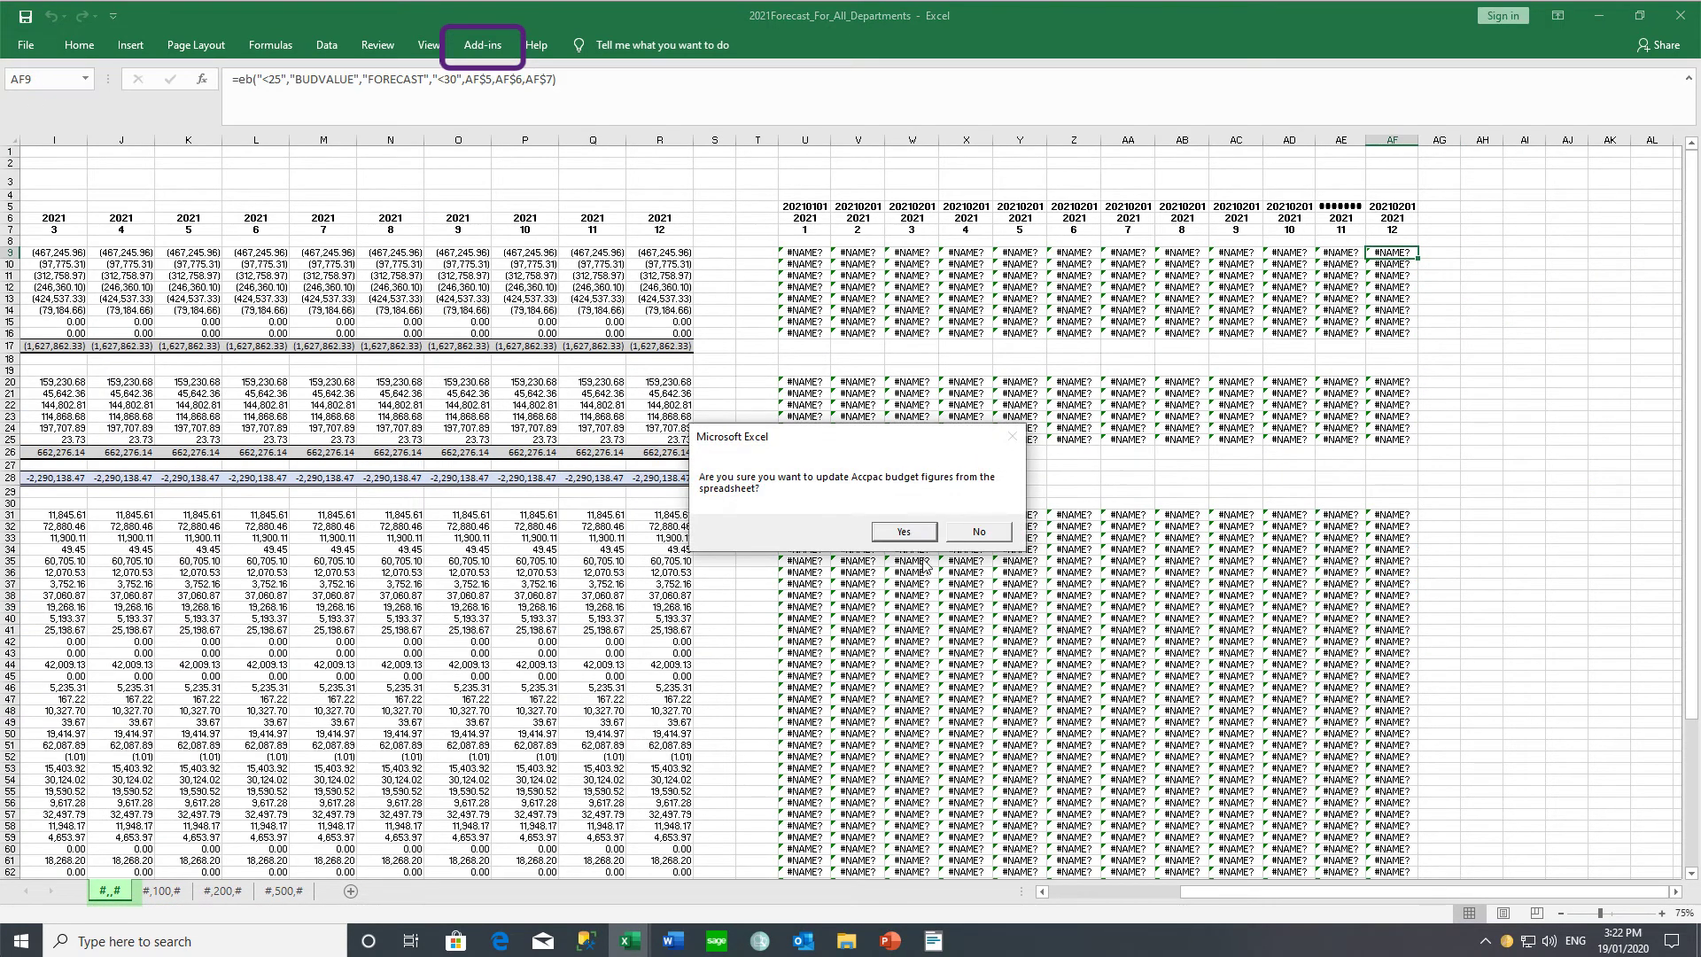
left_click(905, 531)
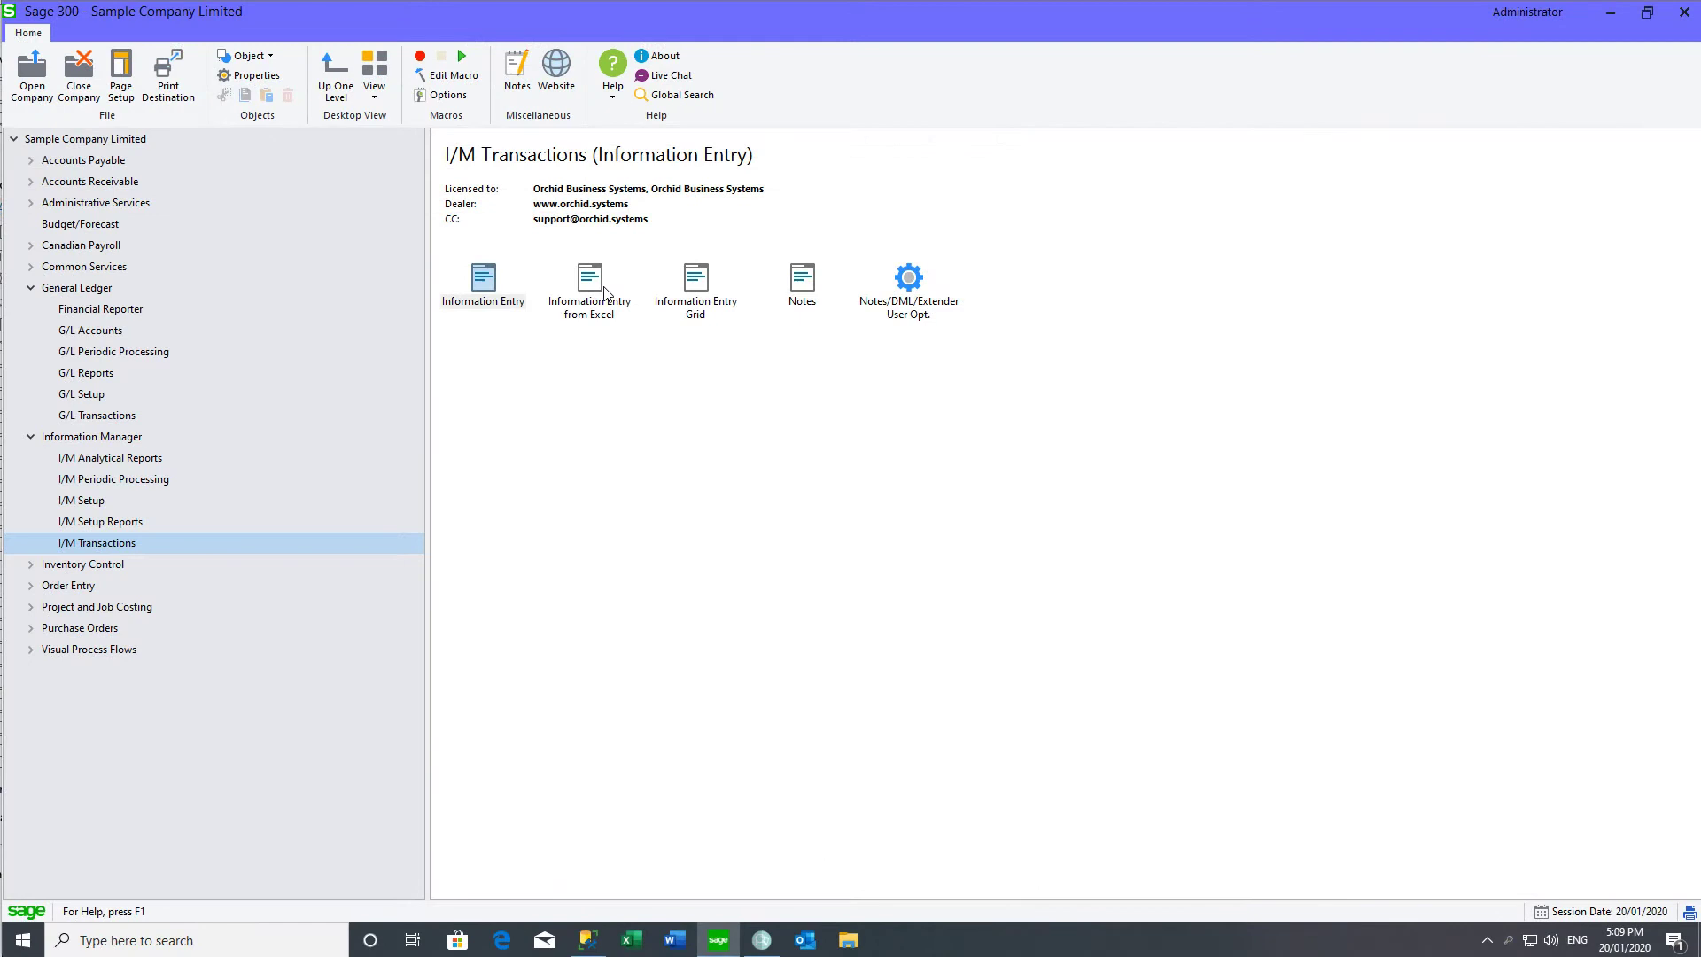
Step: Open the Information Entry Grid and load the FORECAST budget record for account 4000-200-20
left_click(704, 282)
double_click(704, 282)
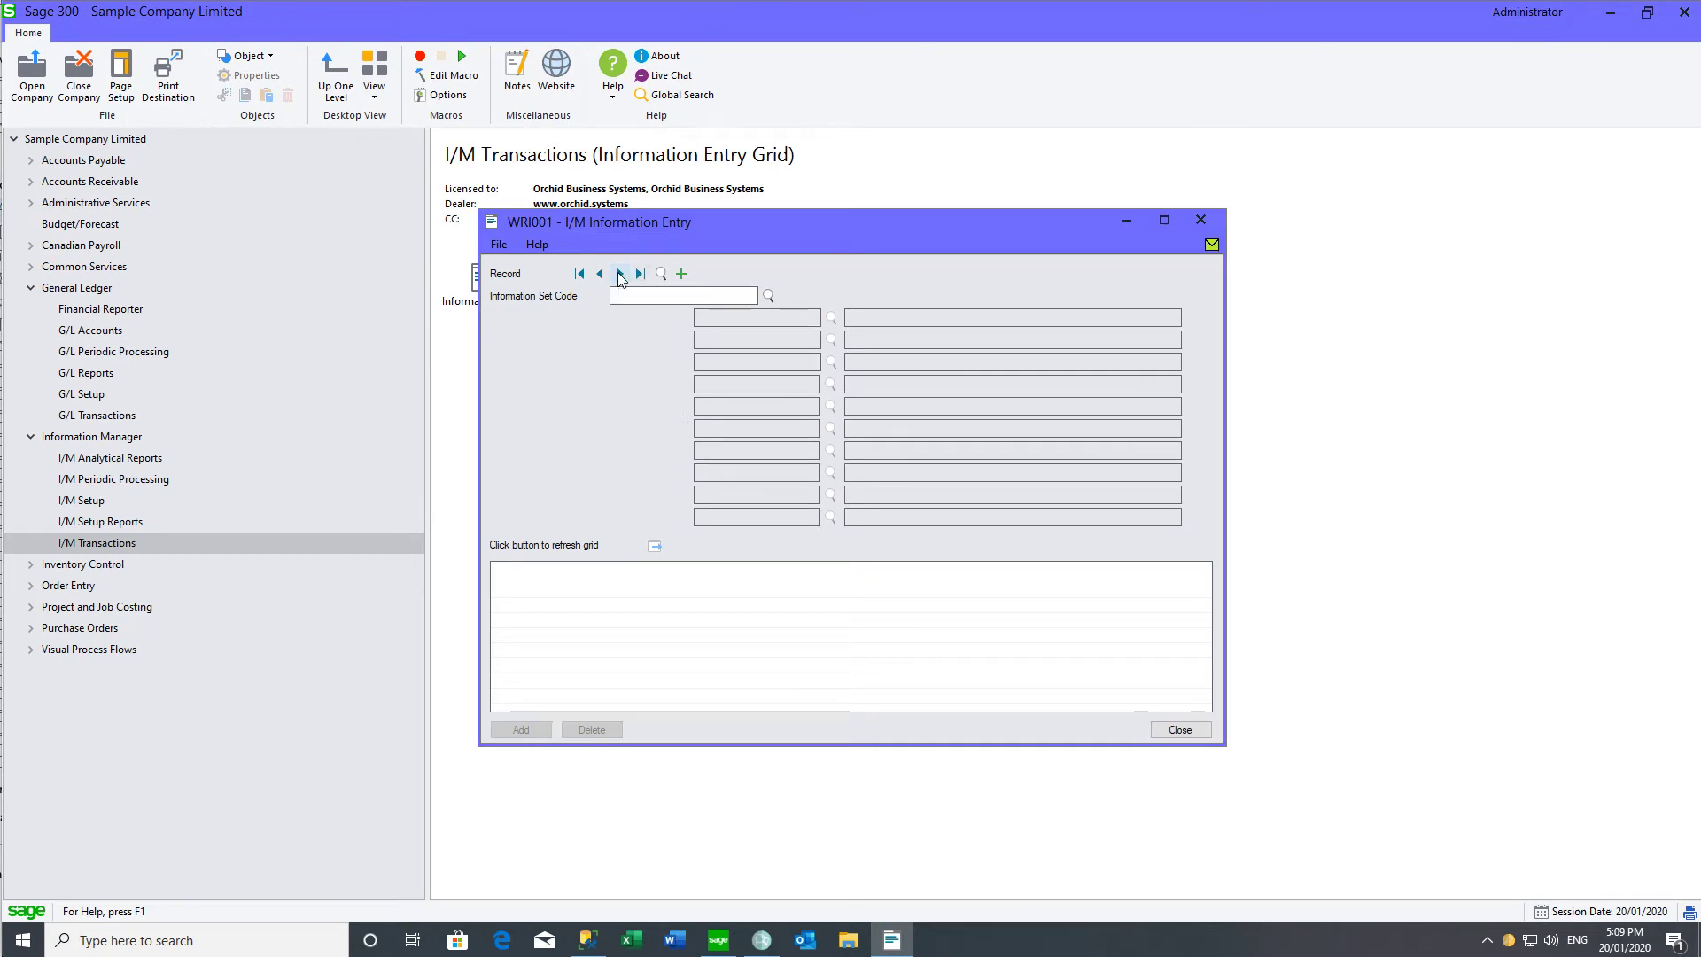
left_click(620, 275)
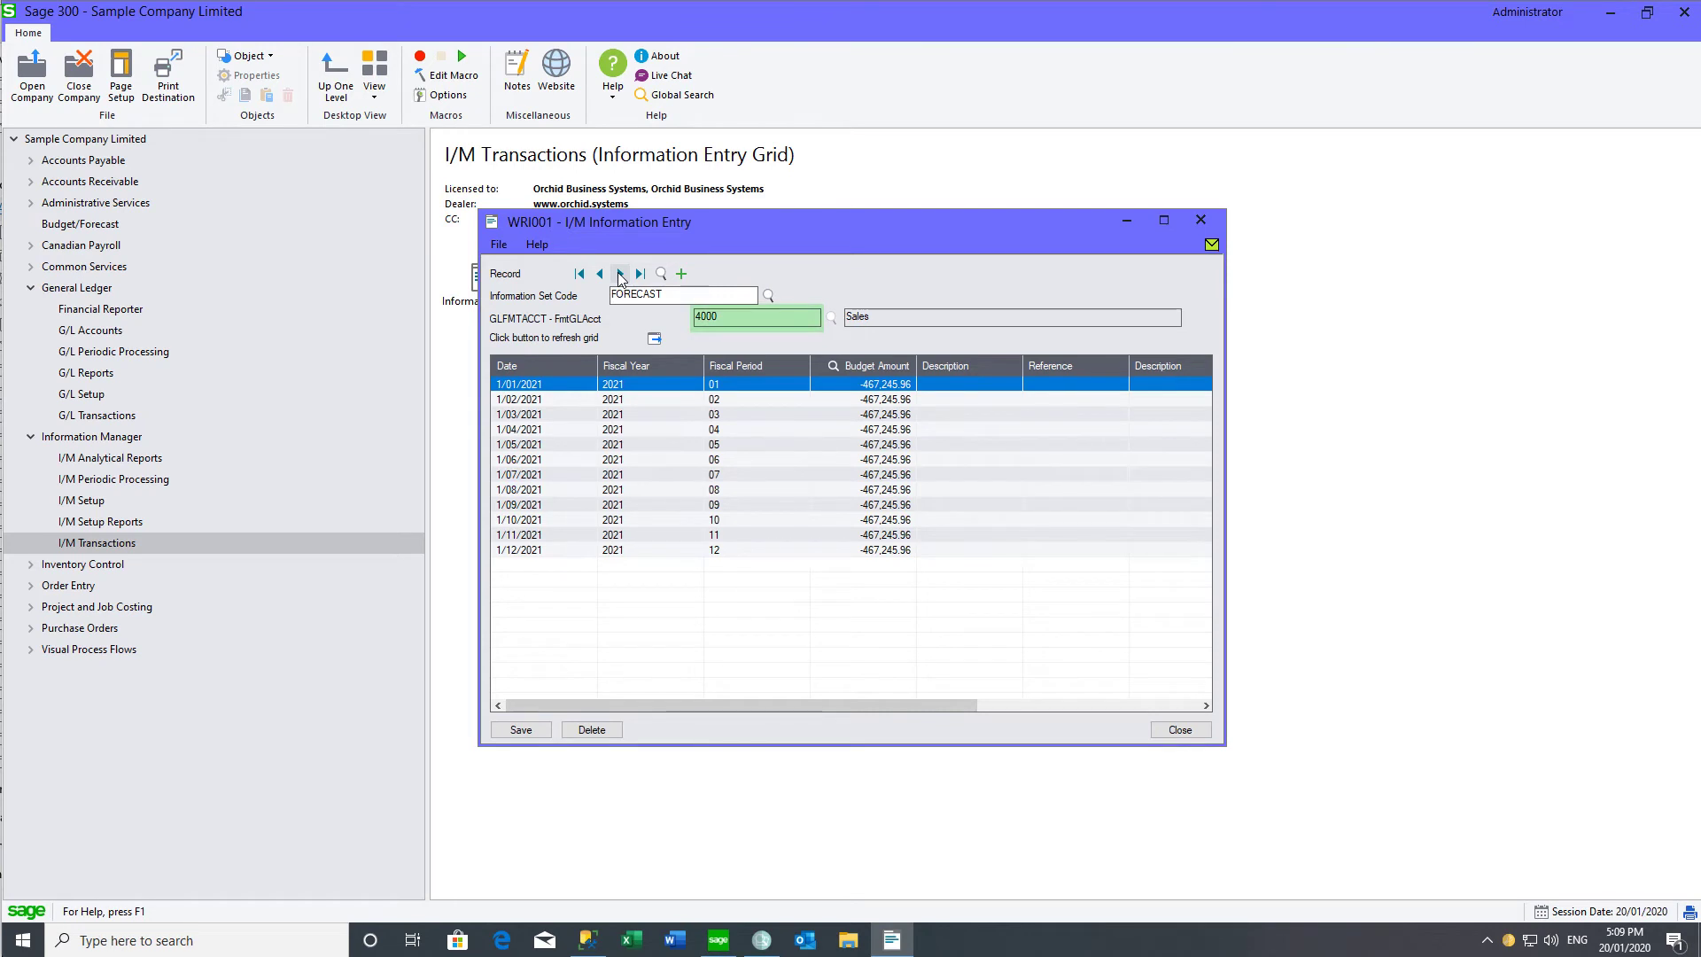
left_click(662, 275)
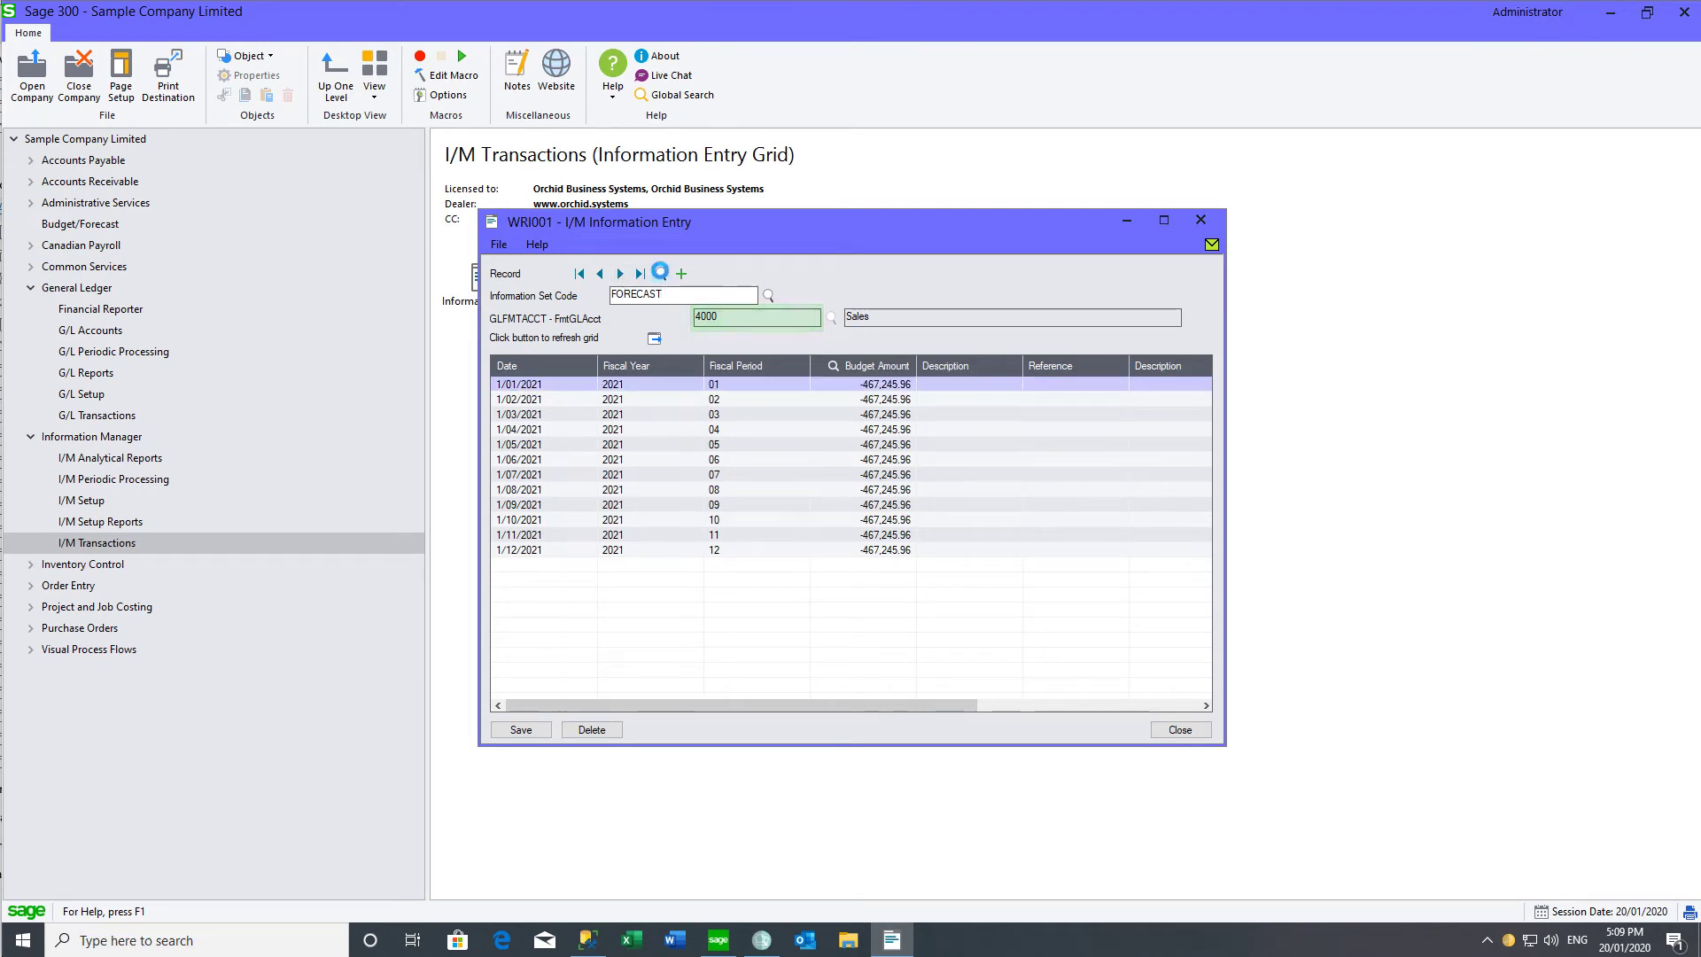
double_click(144, 255)
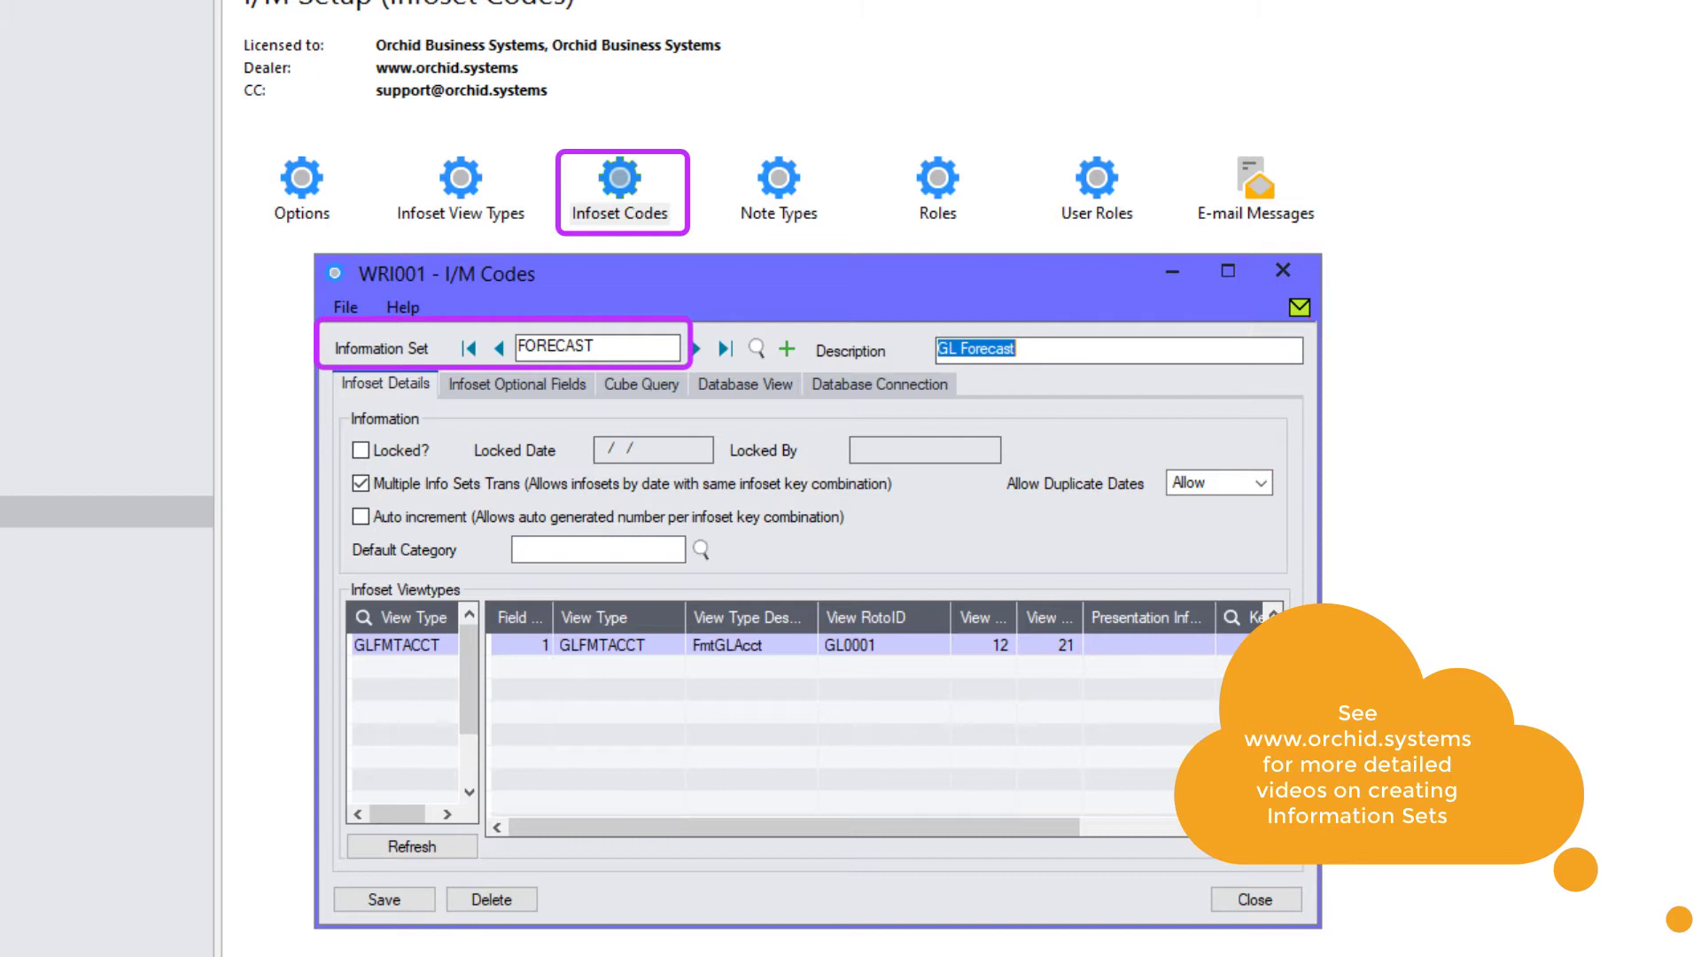
Step: View the FORECAST set's Infoset Optional Fields, then launch InfoExplorer from Budget/Forecast
left_click(567, 388)
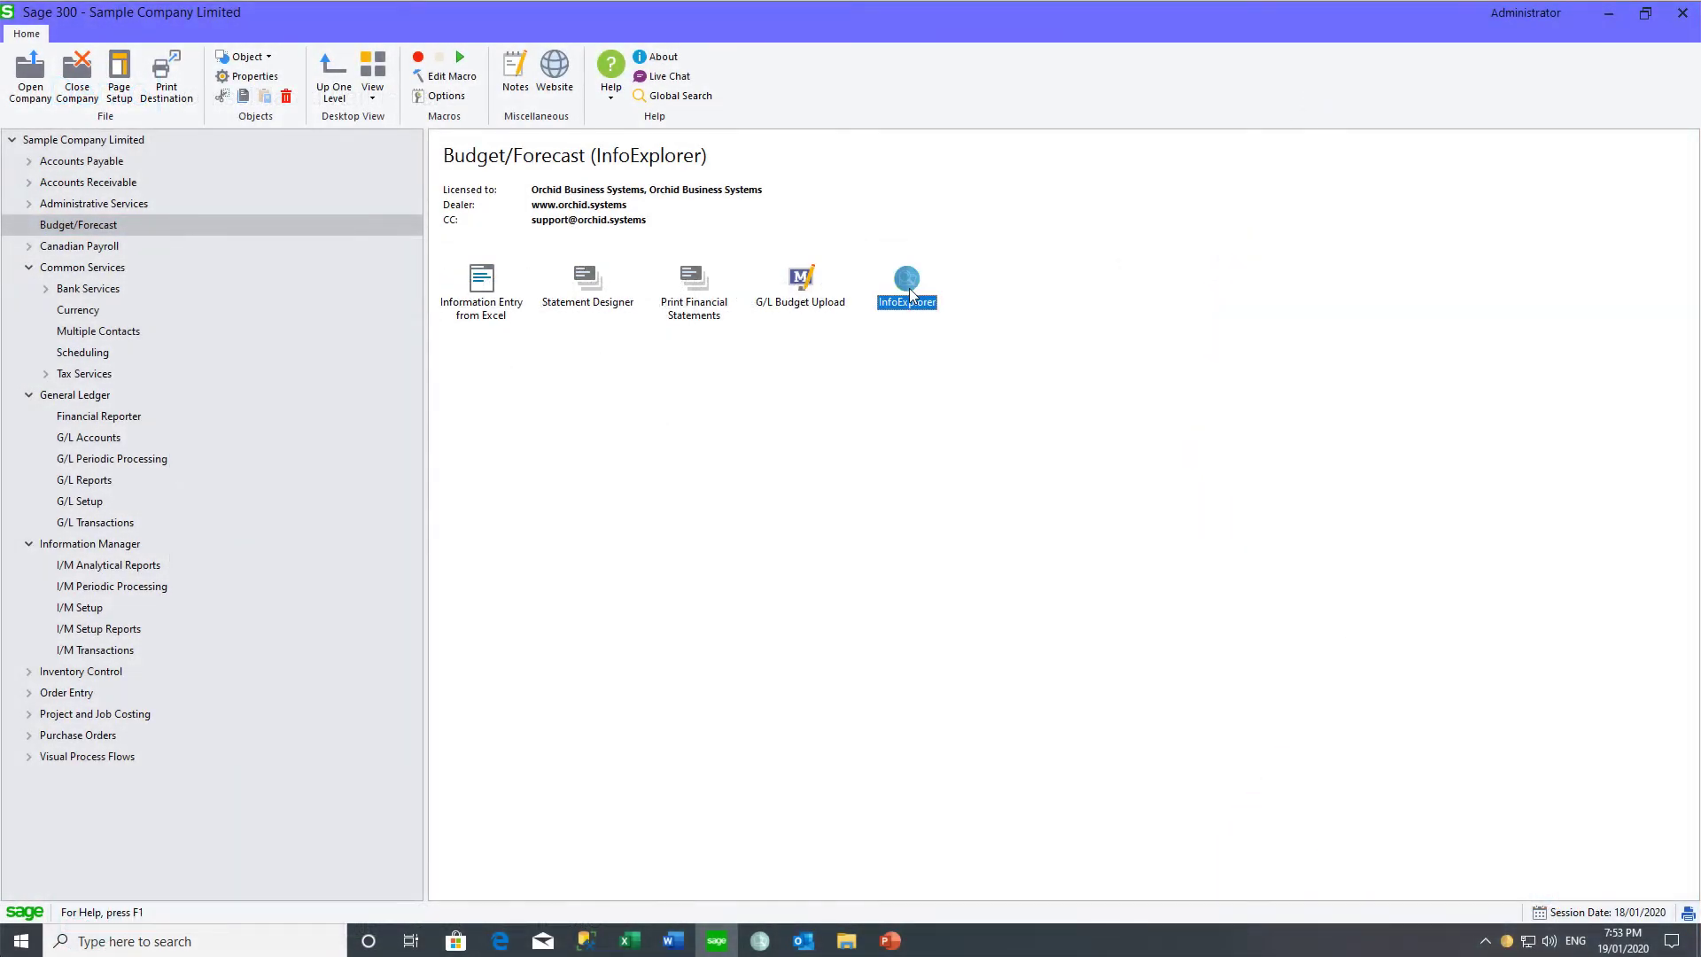
double_click(909, 289)
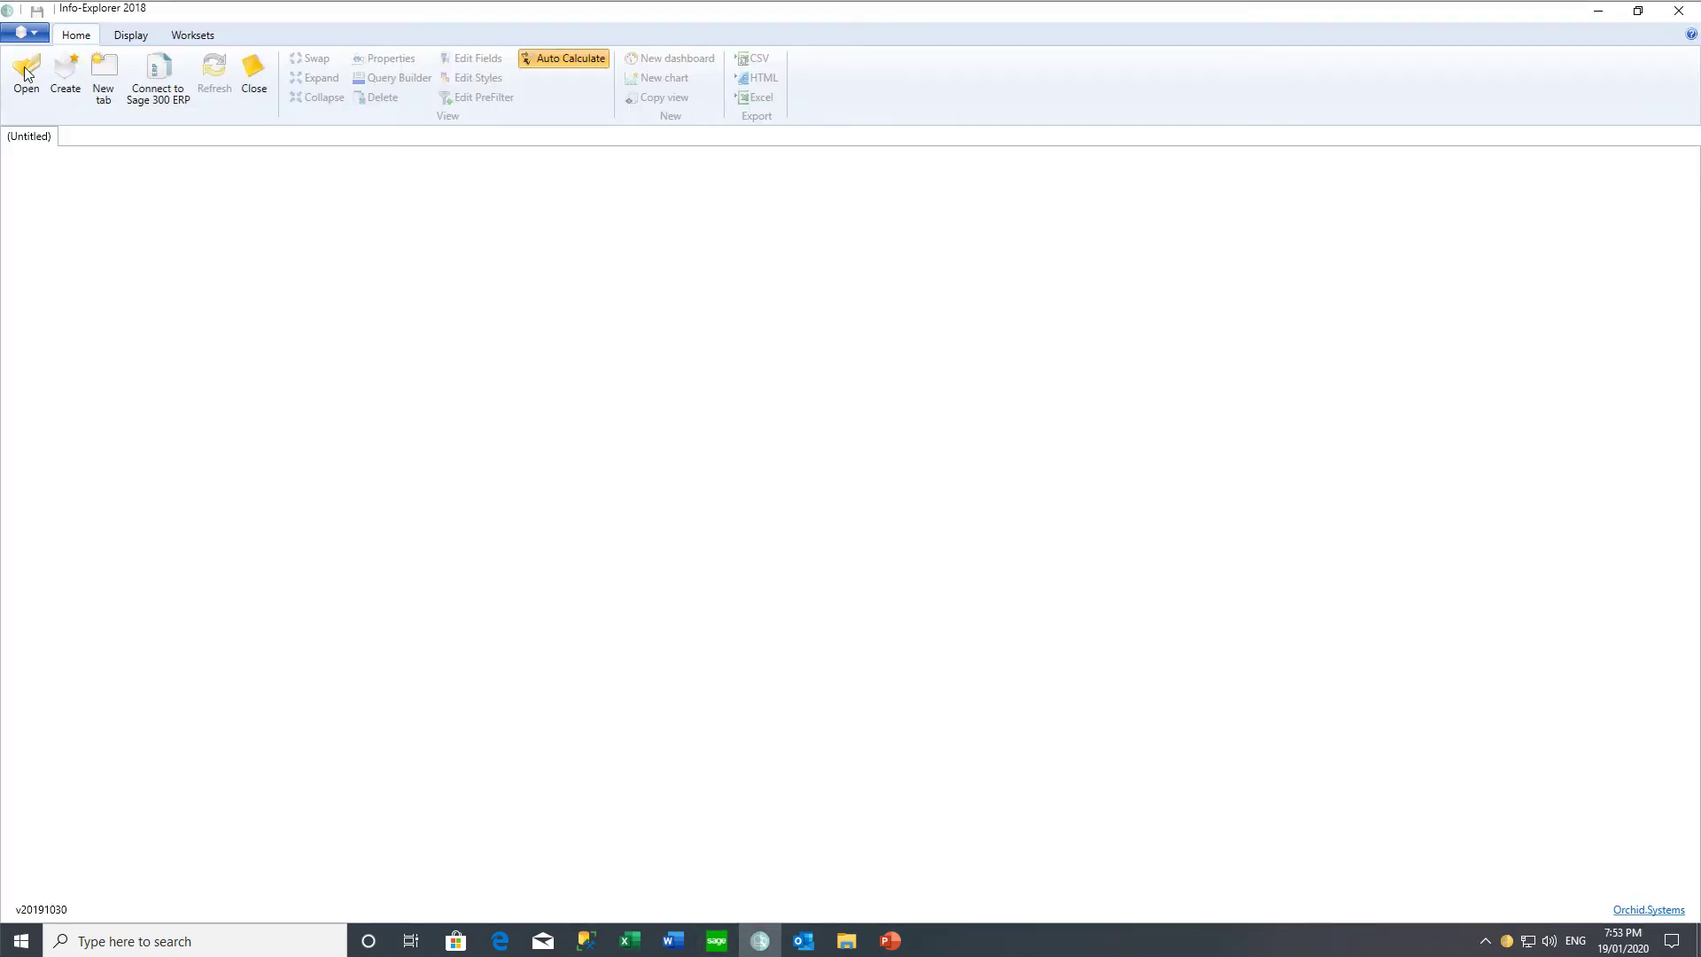
Step: Open the Forecast2021 cube and place DIVISION beside INFODATE (Year) in the columns
left_click(39, 36)
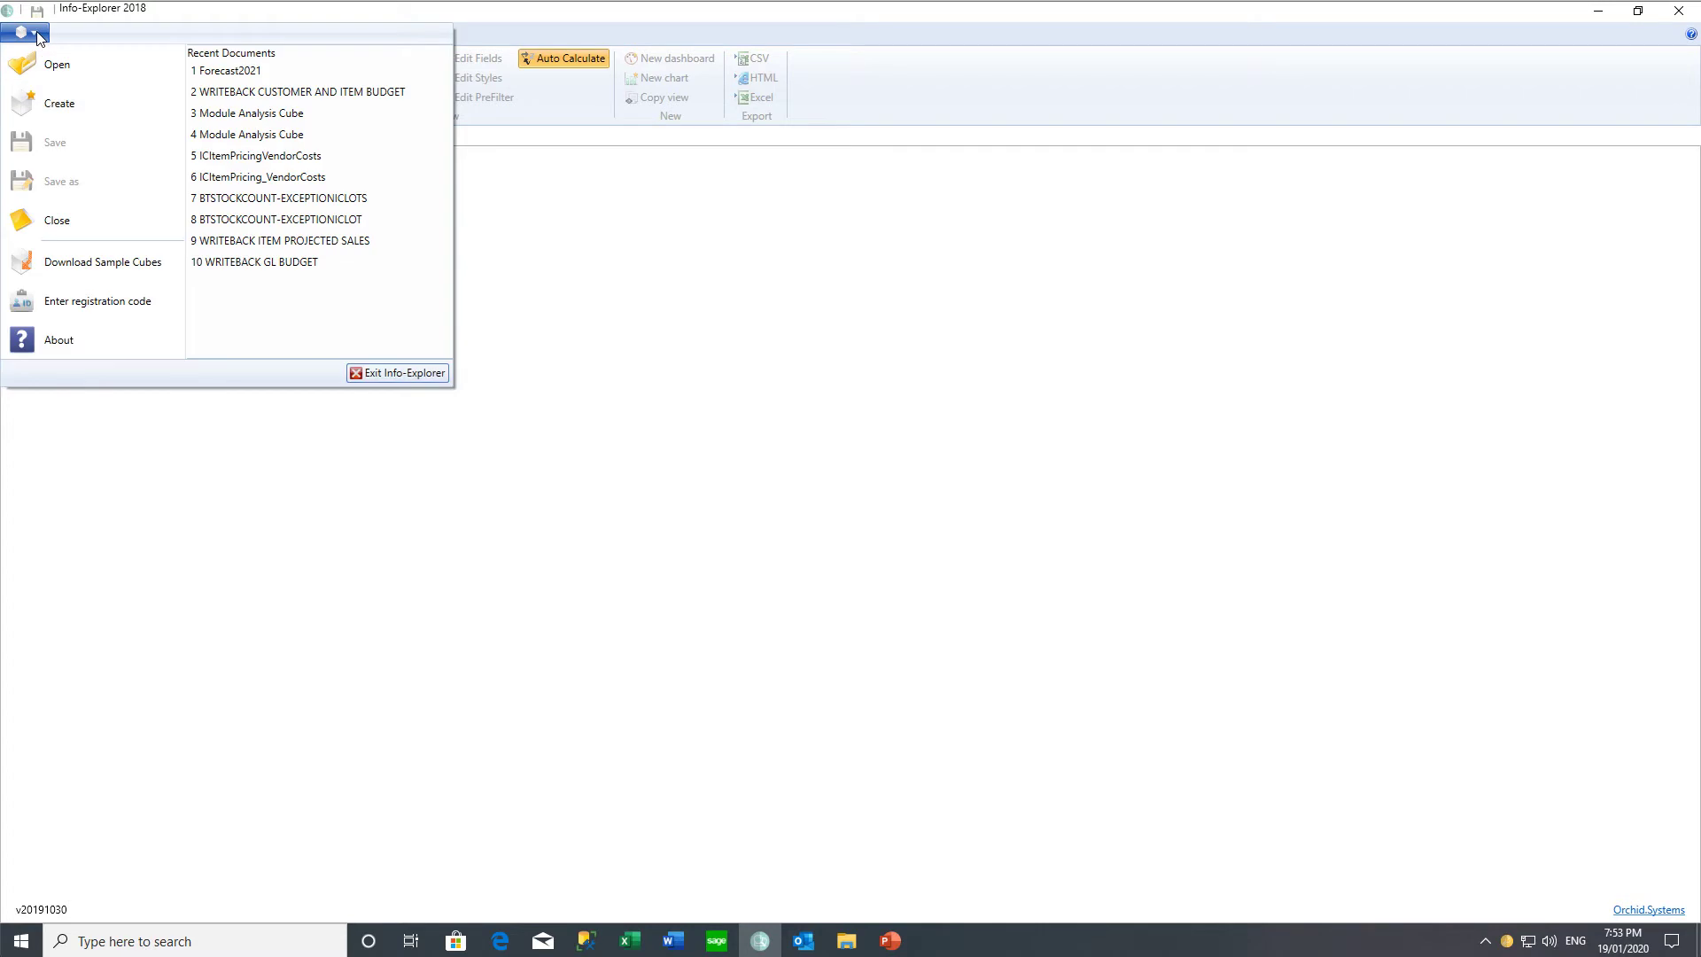
left_click(245, 71)
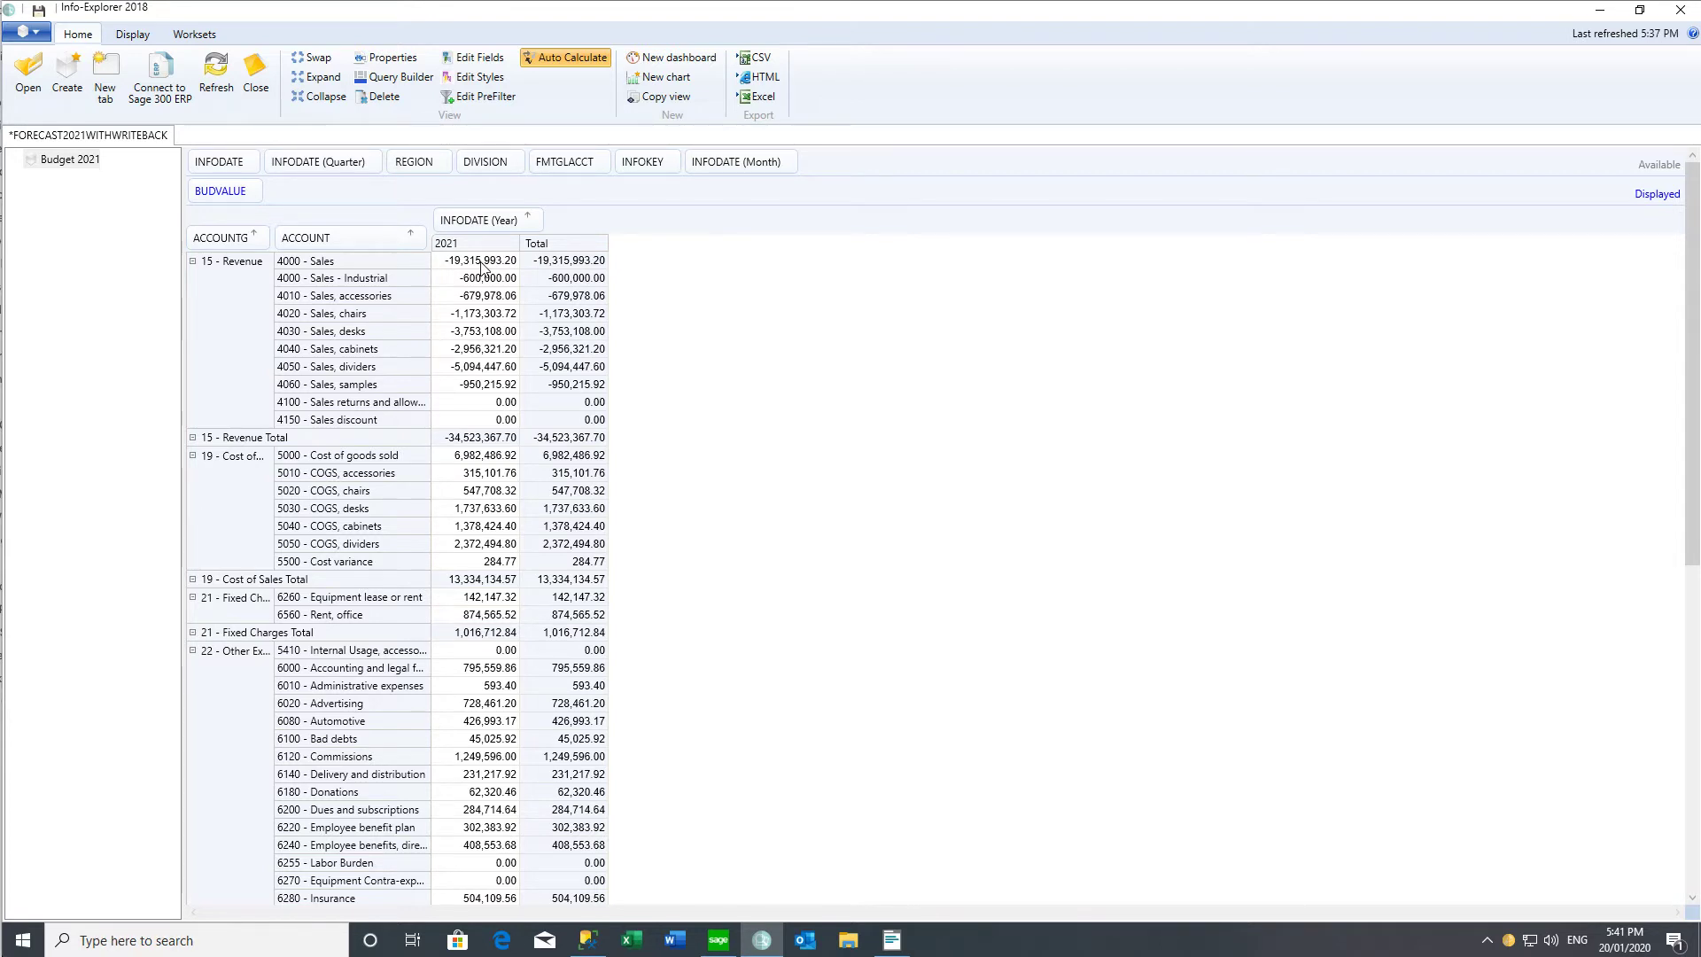
left_click_drag(489, 162, 545, 229)
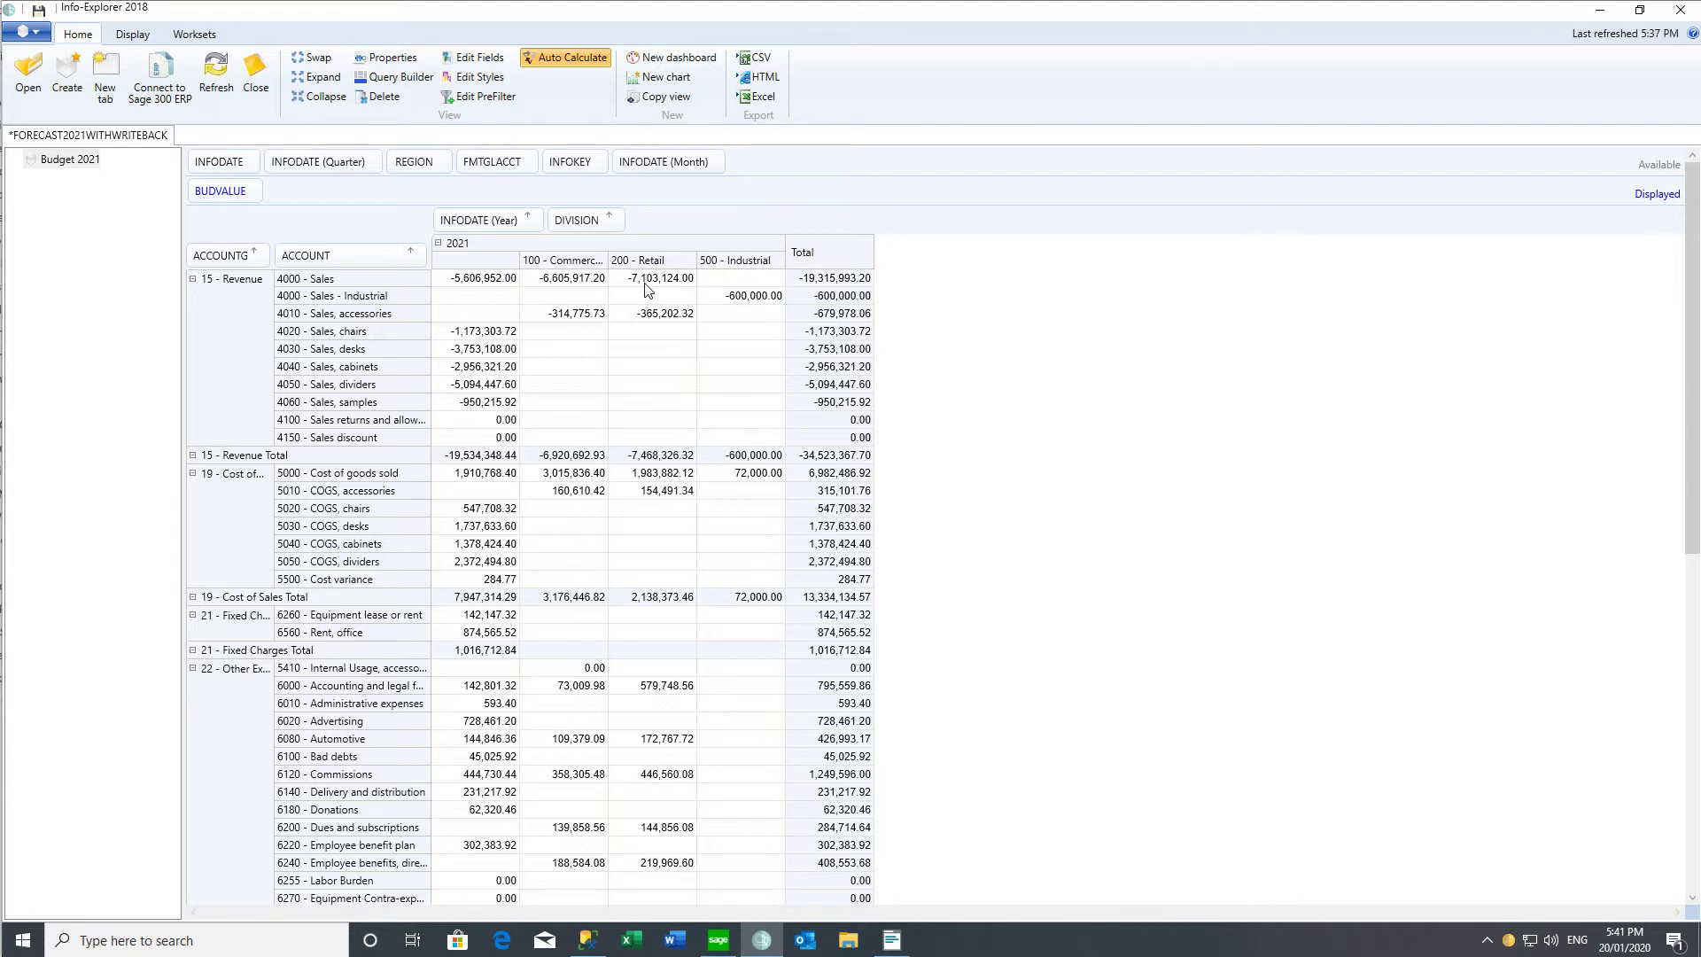
left_click_drag(643, 164, 649, 232)
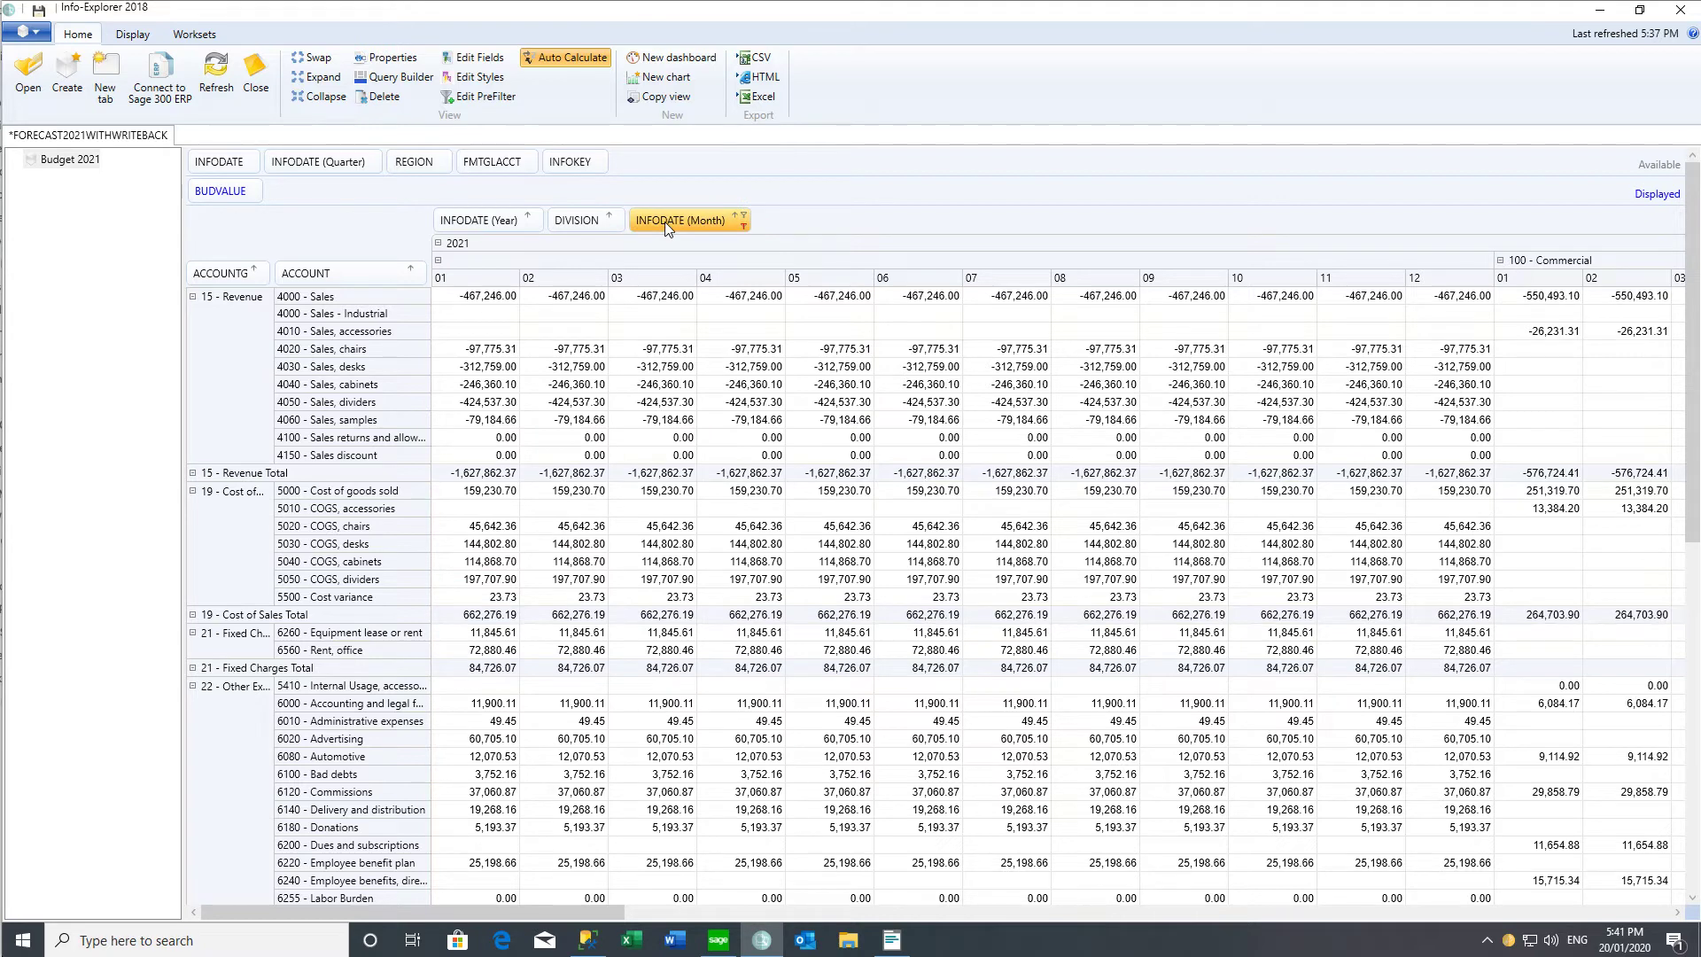
left_click_drag(665, 222, 666, 161)
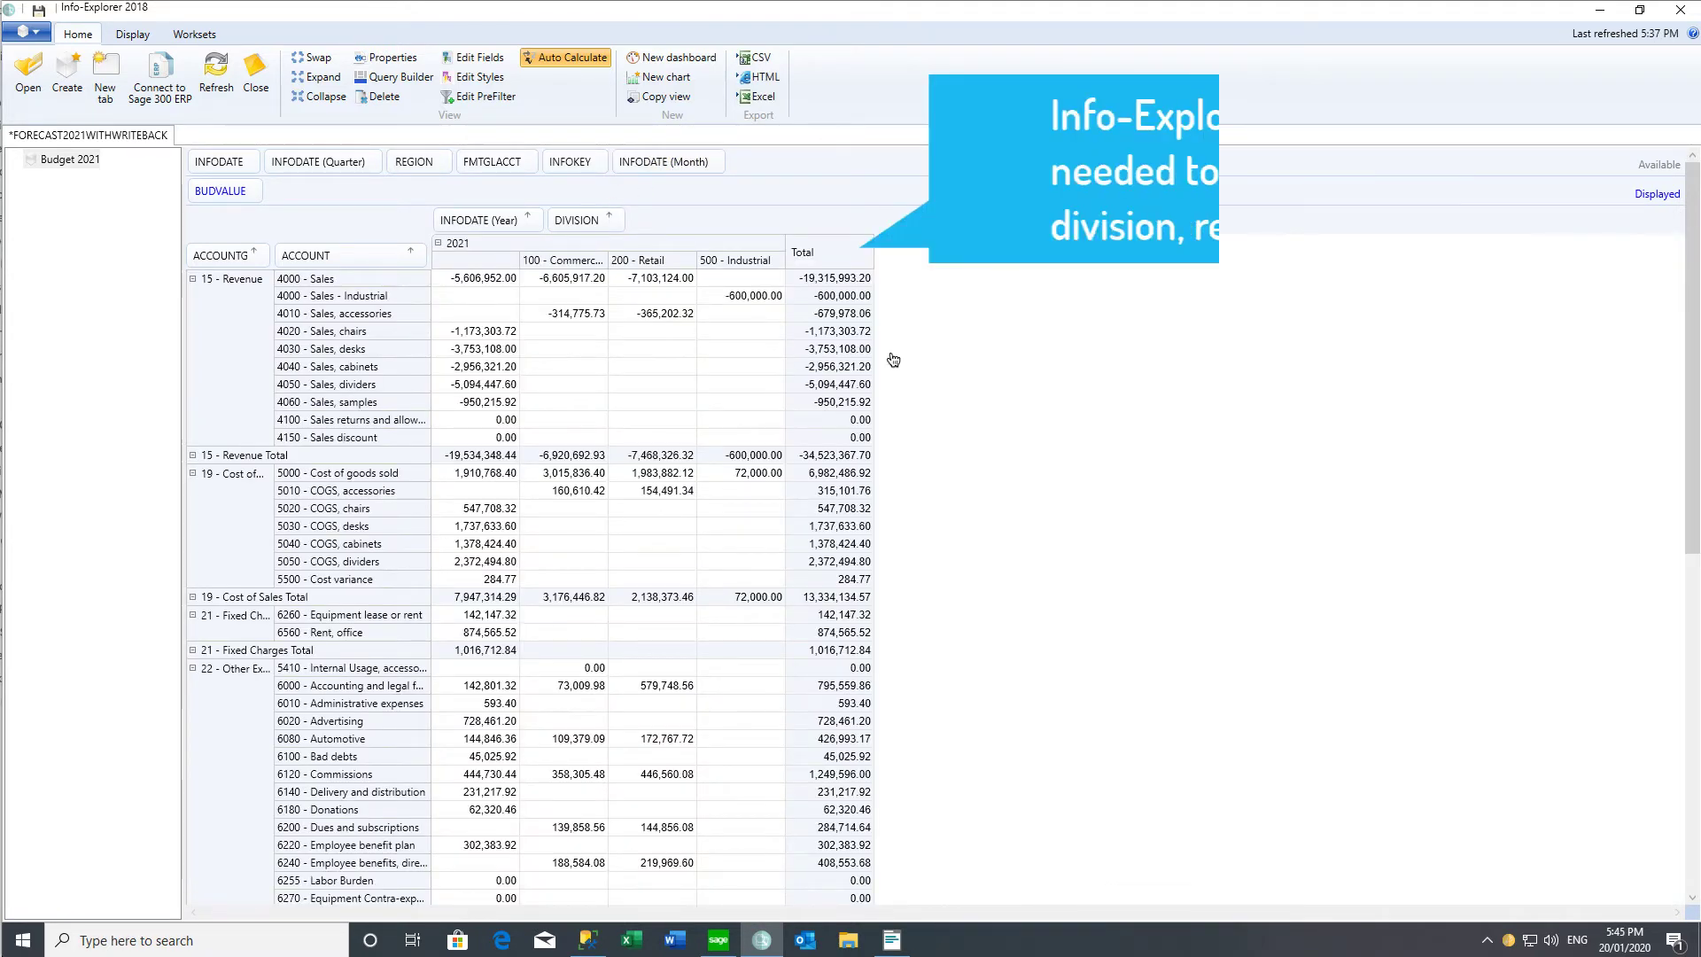
left_click(820, 457)
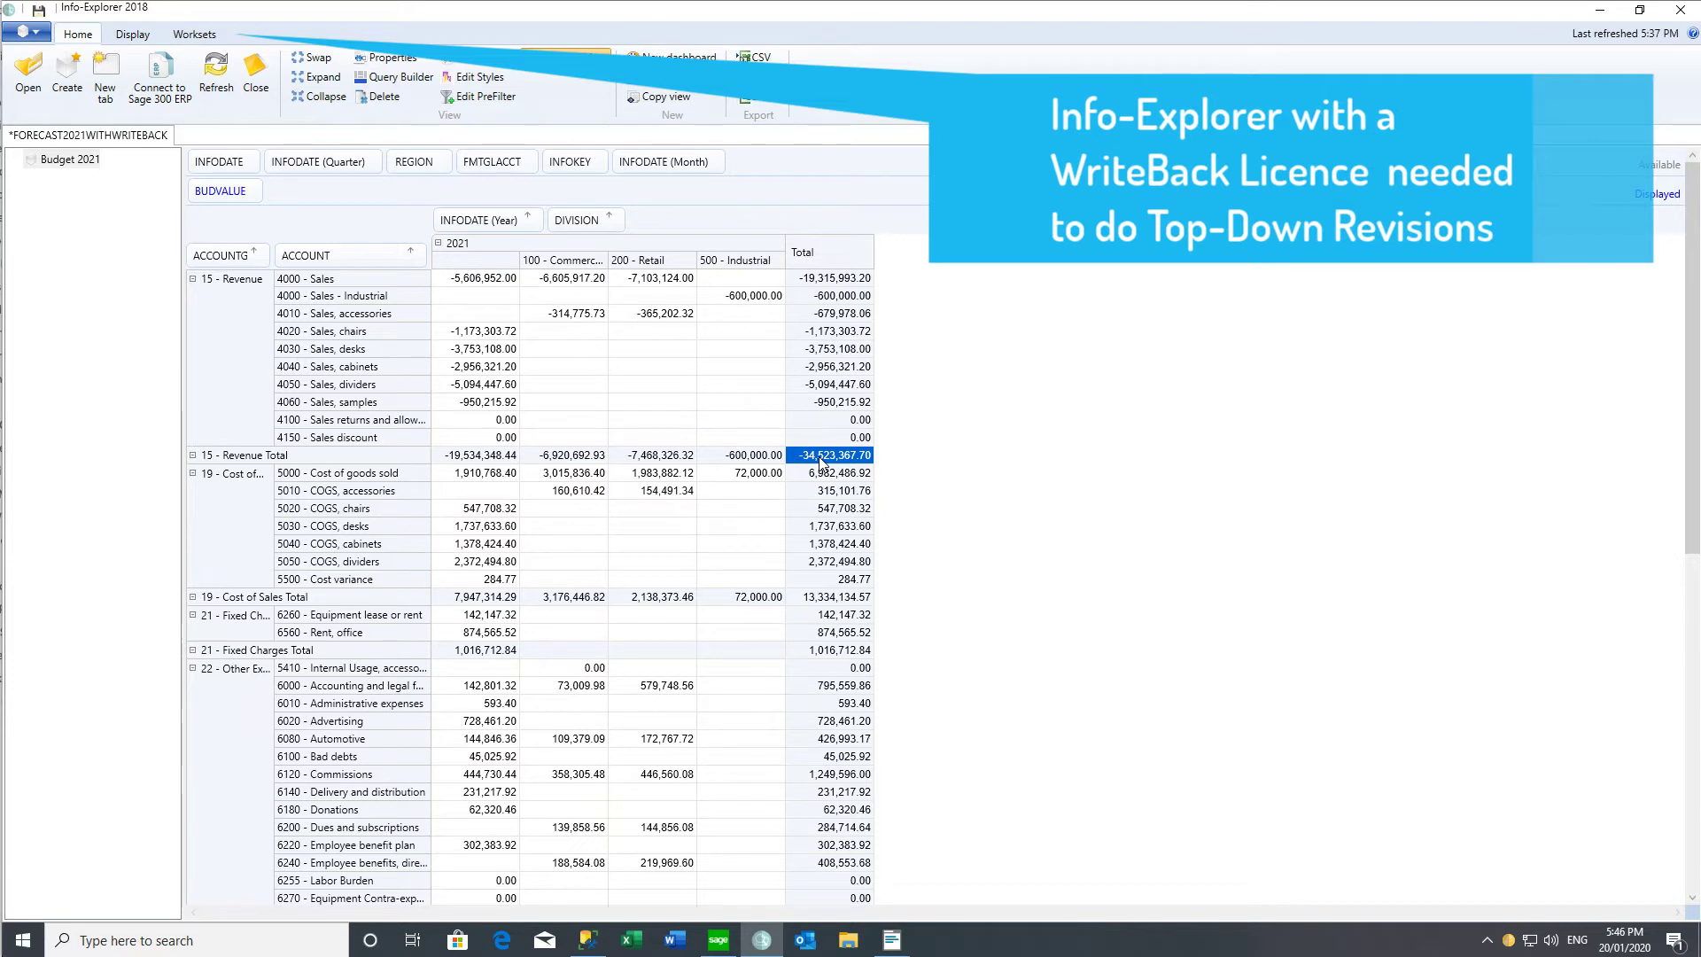
Step: Create a new workset using the Percentage increase/decrease spread method
left_click(194, 33)
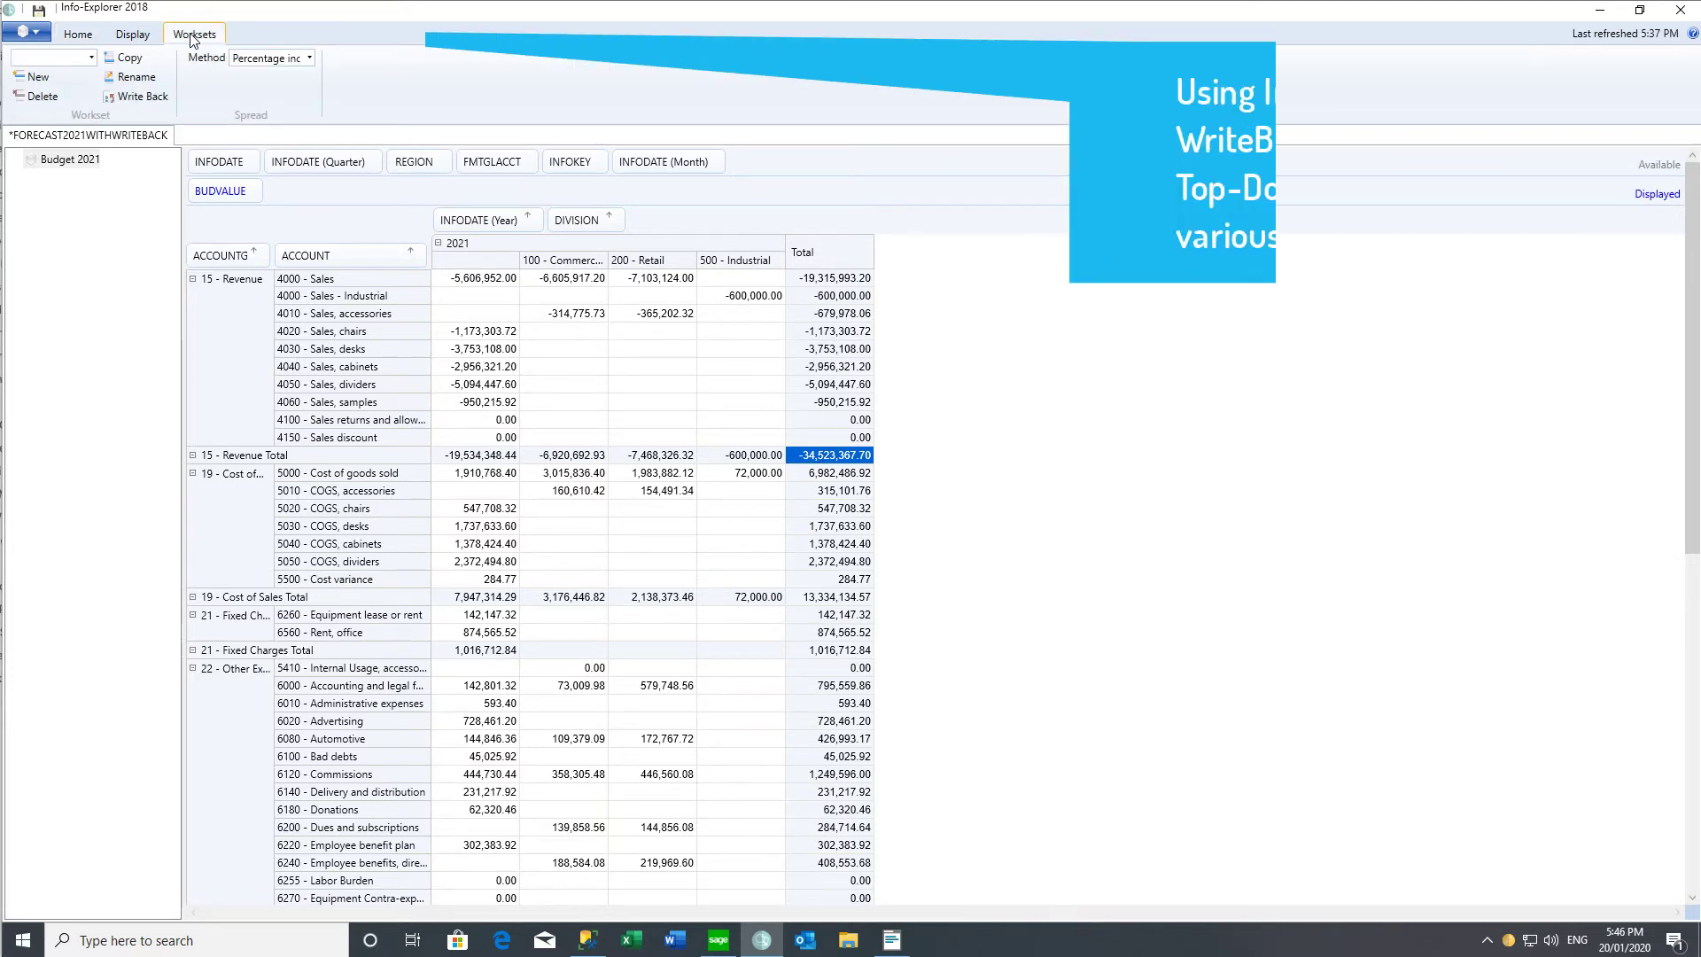
left_click(37, 78)
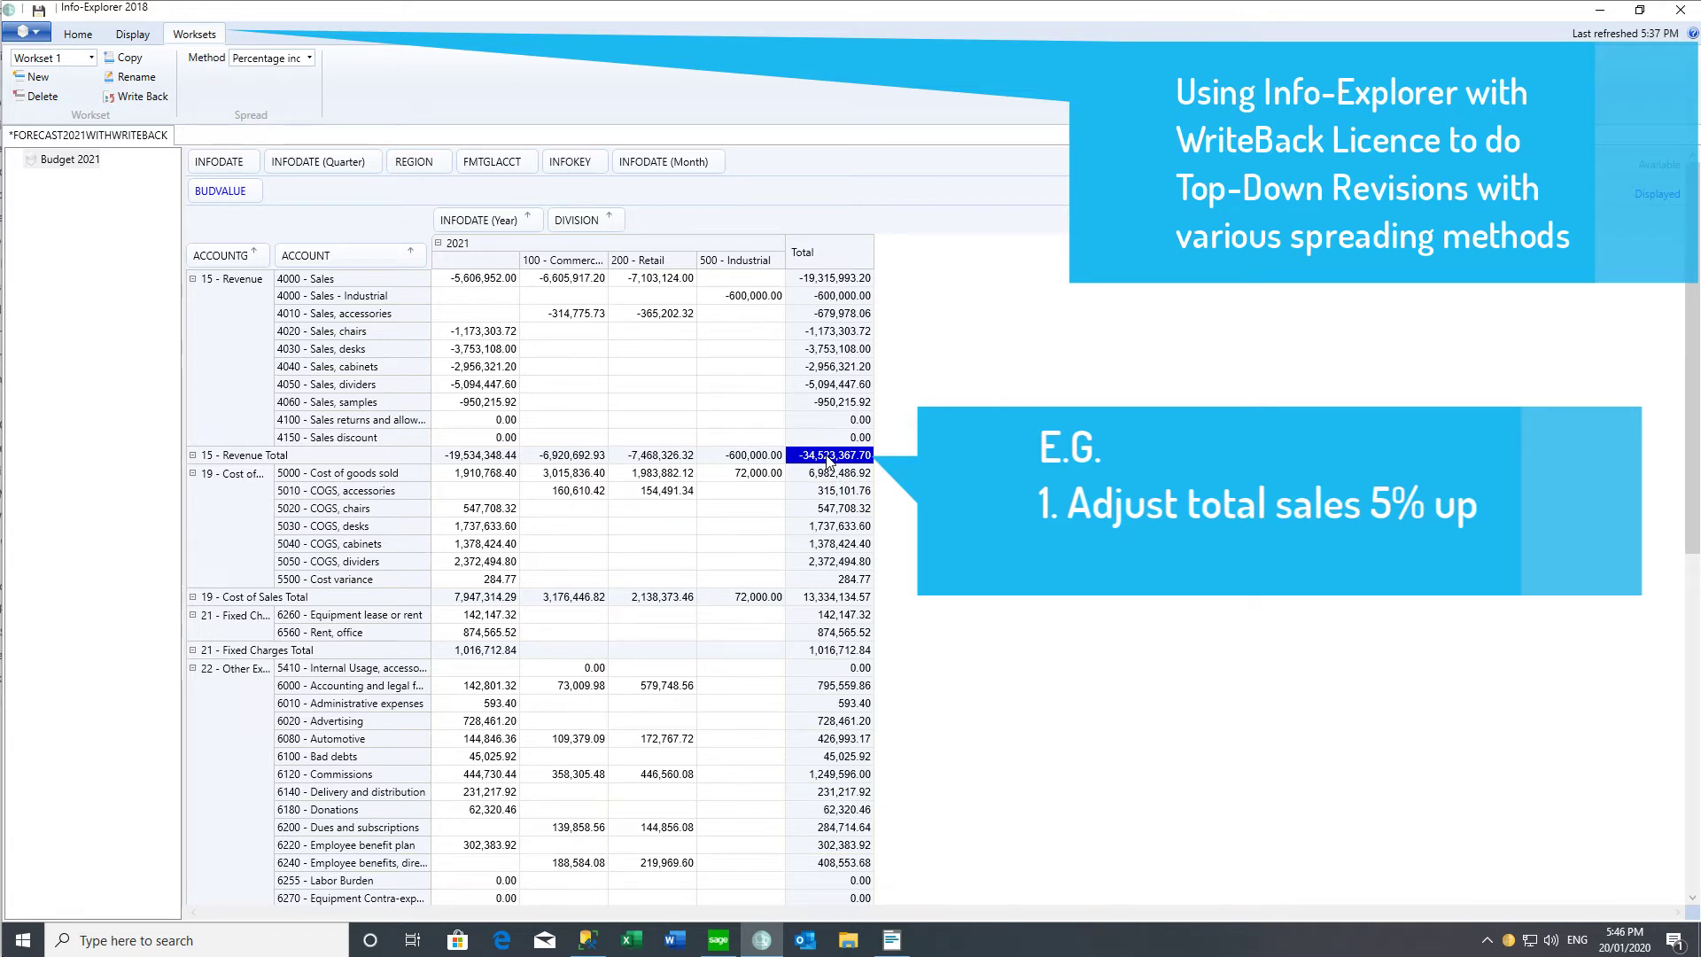
left_click(310, 60)
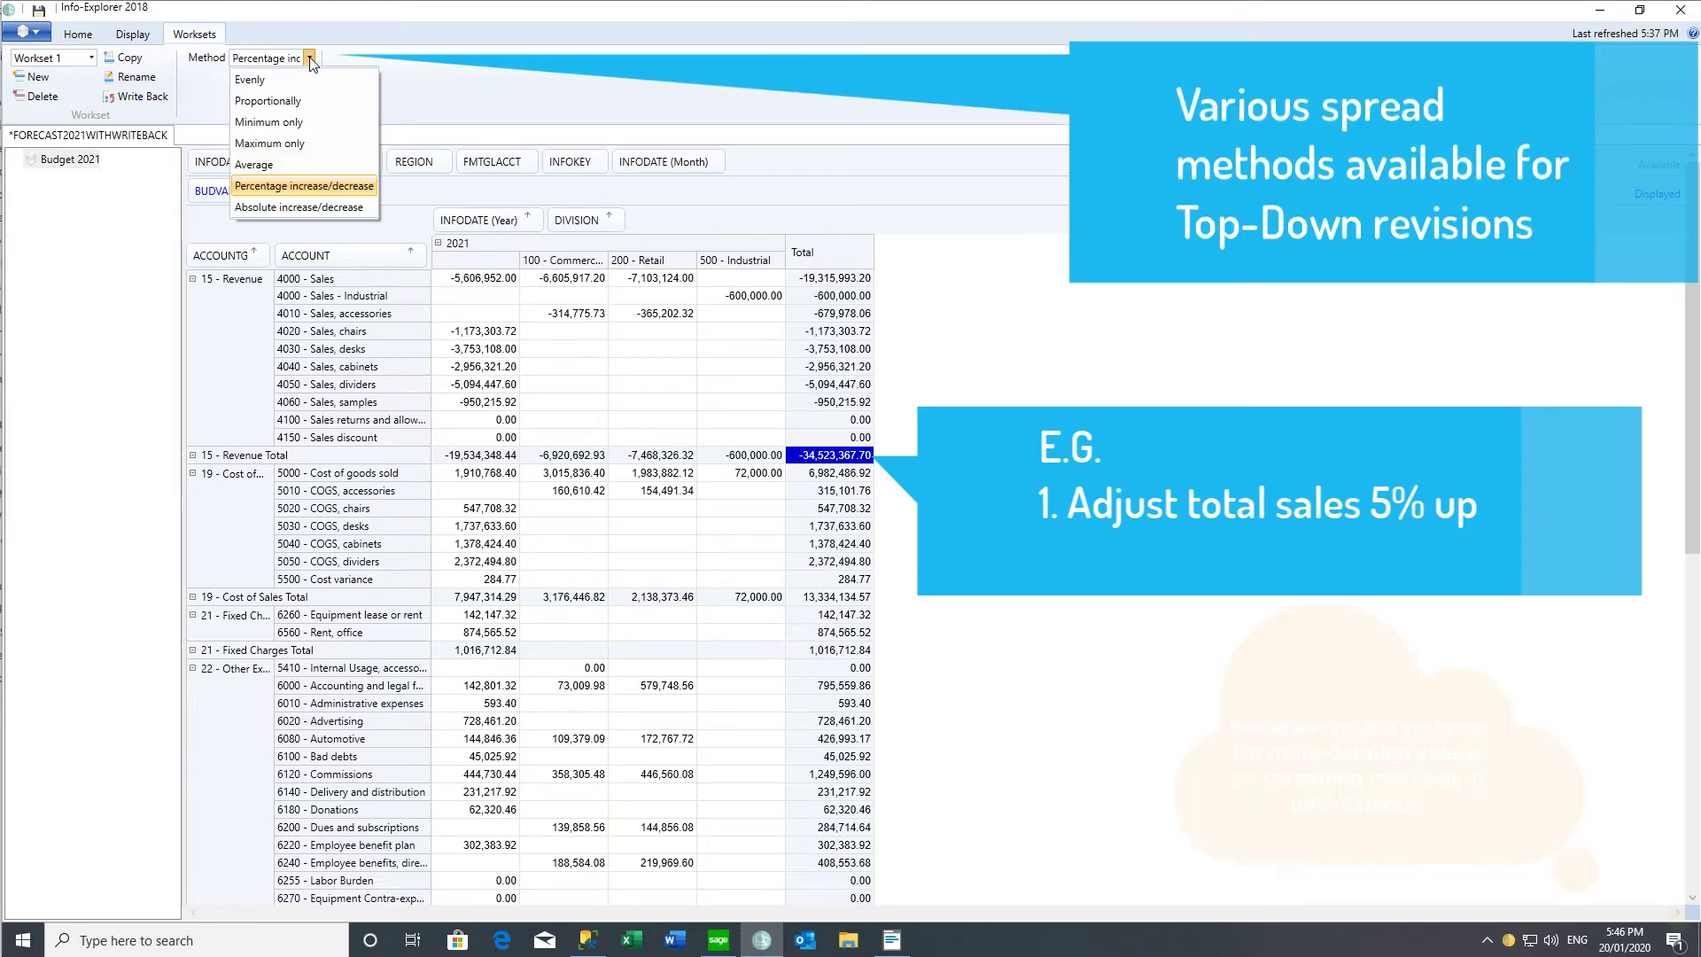
left_click(304, 186)
Step: Raise the 15 - Revenue Total grand total by 5%
left_click(820, 457)
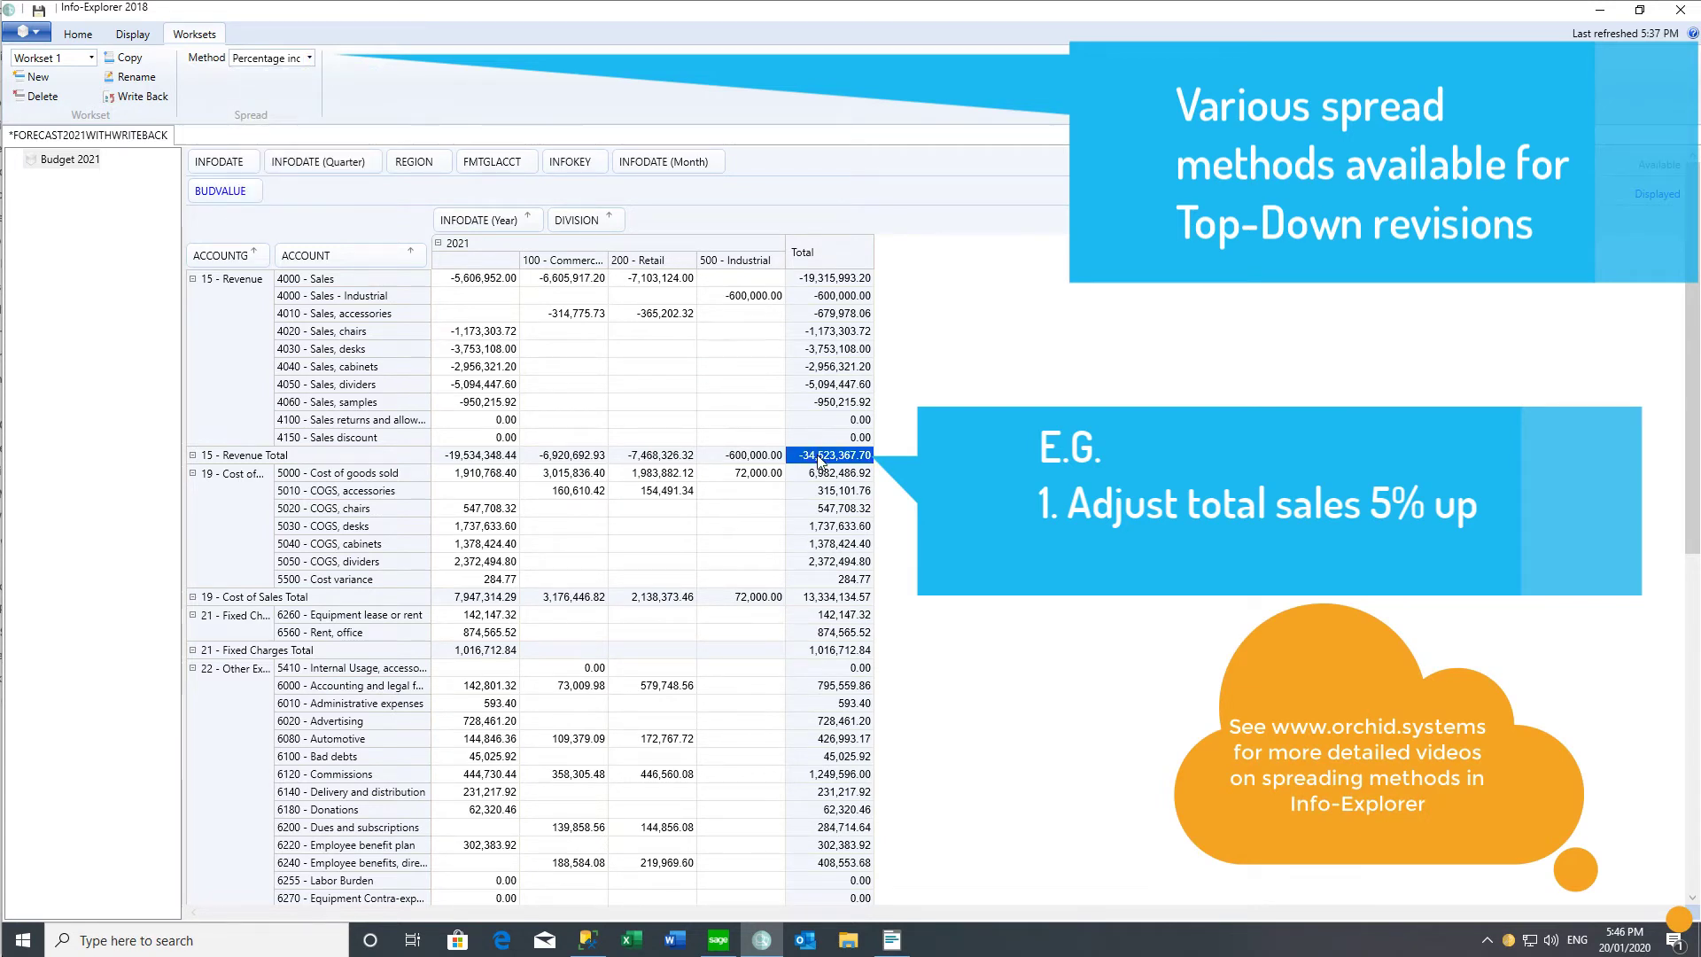
type("5")
key("Return")
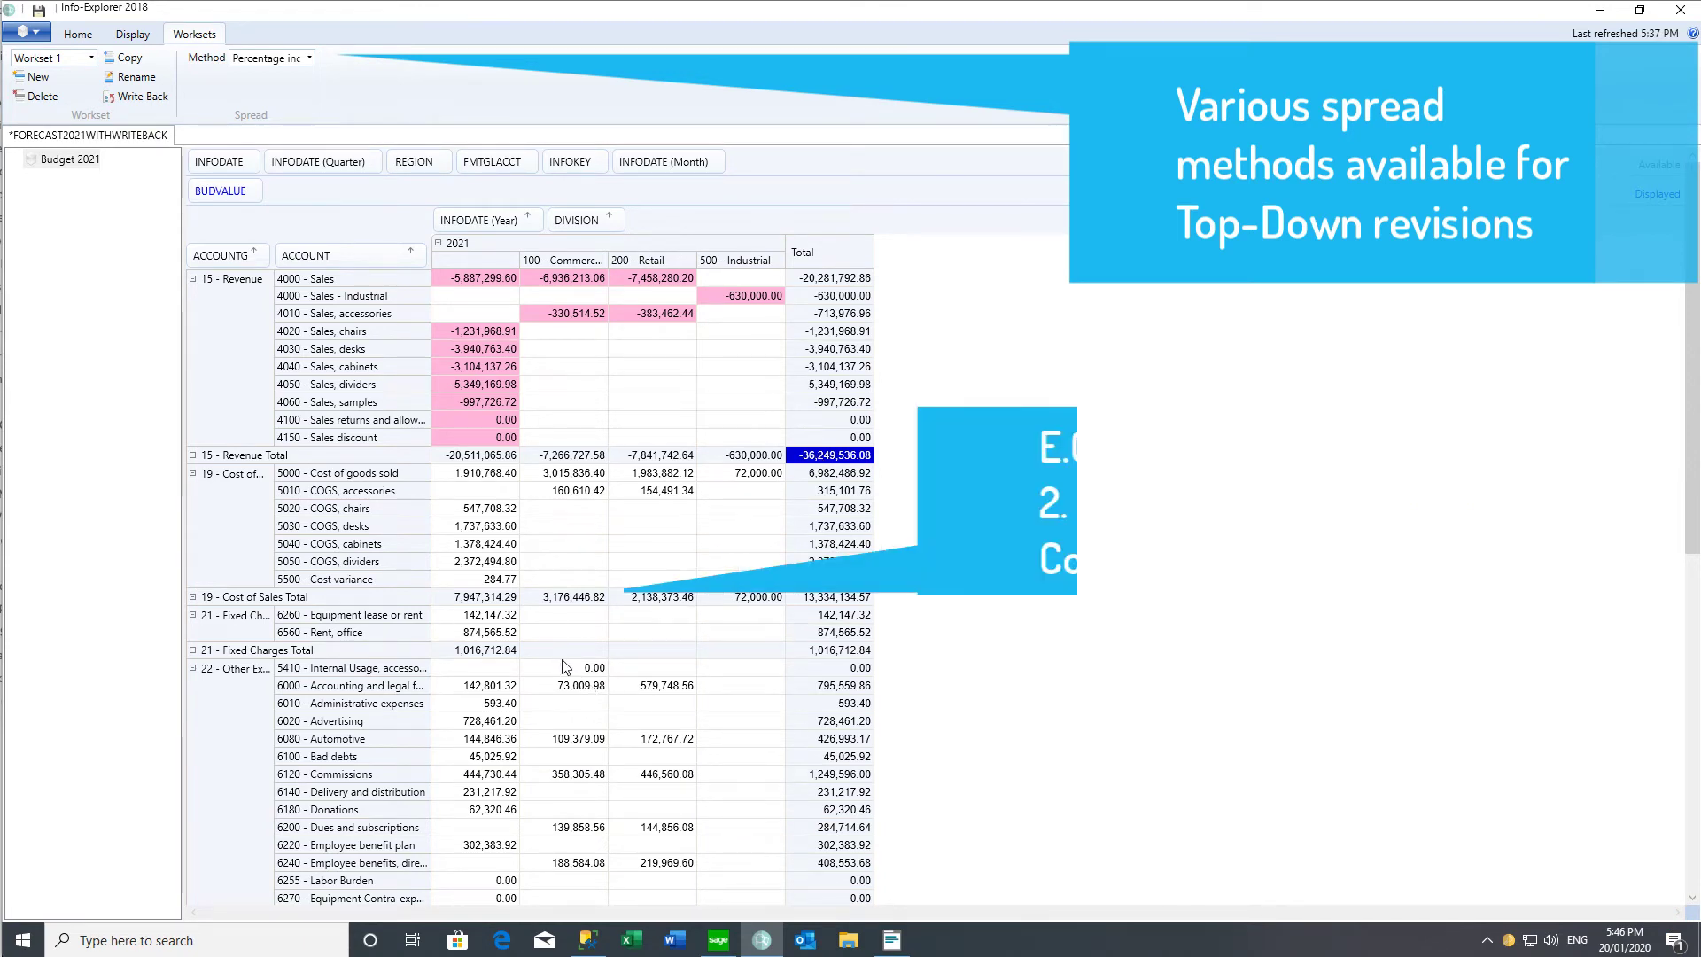
Step: Raise 100 - Commercial's Cost of Sales Total by 3% and write the workset back
left_click(551, 599)
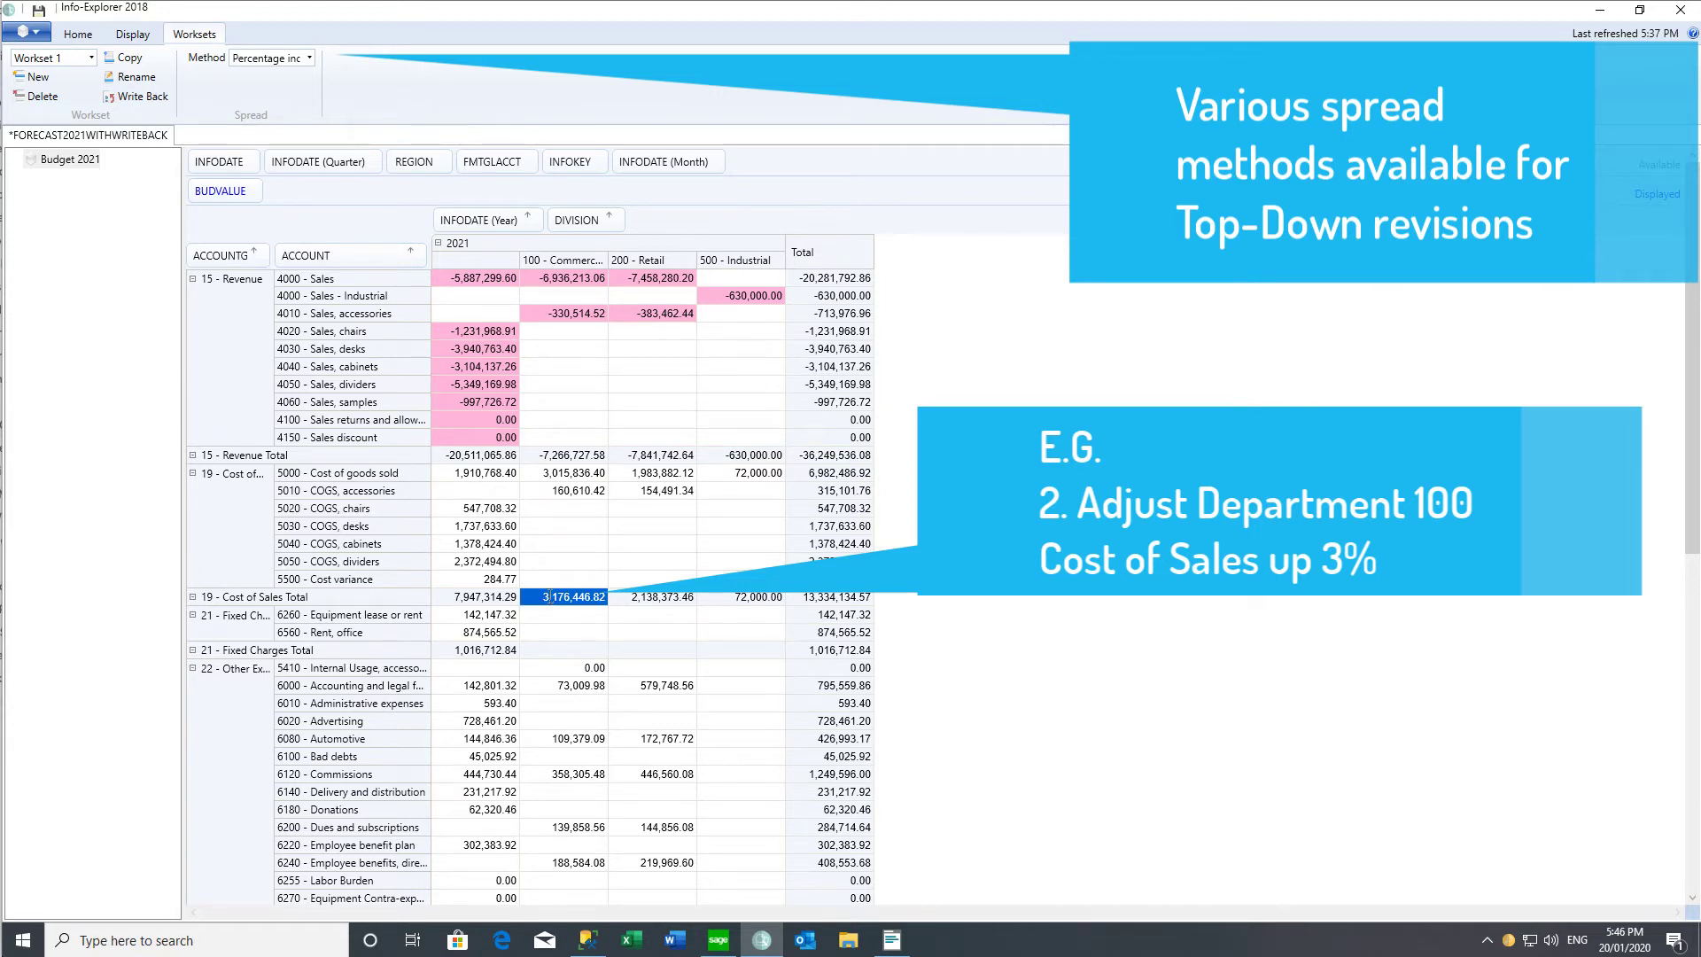
type("3")
key("Return")
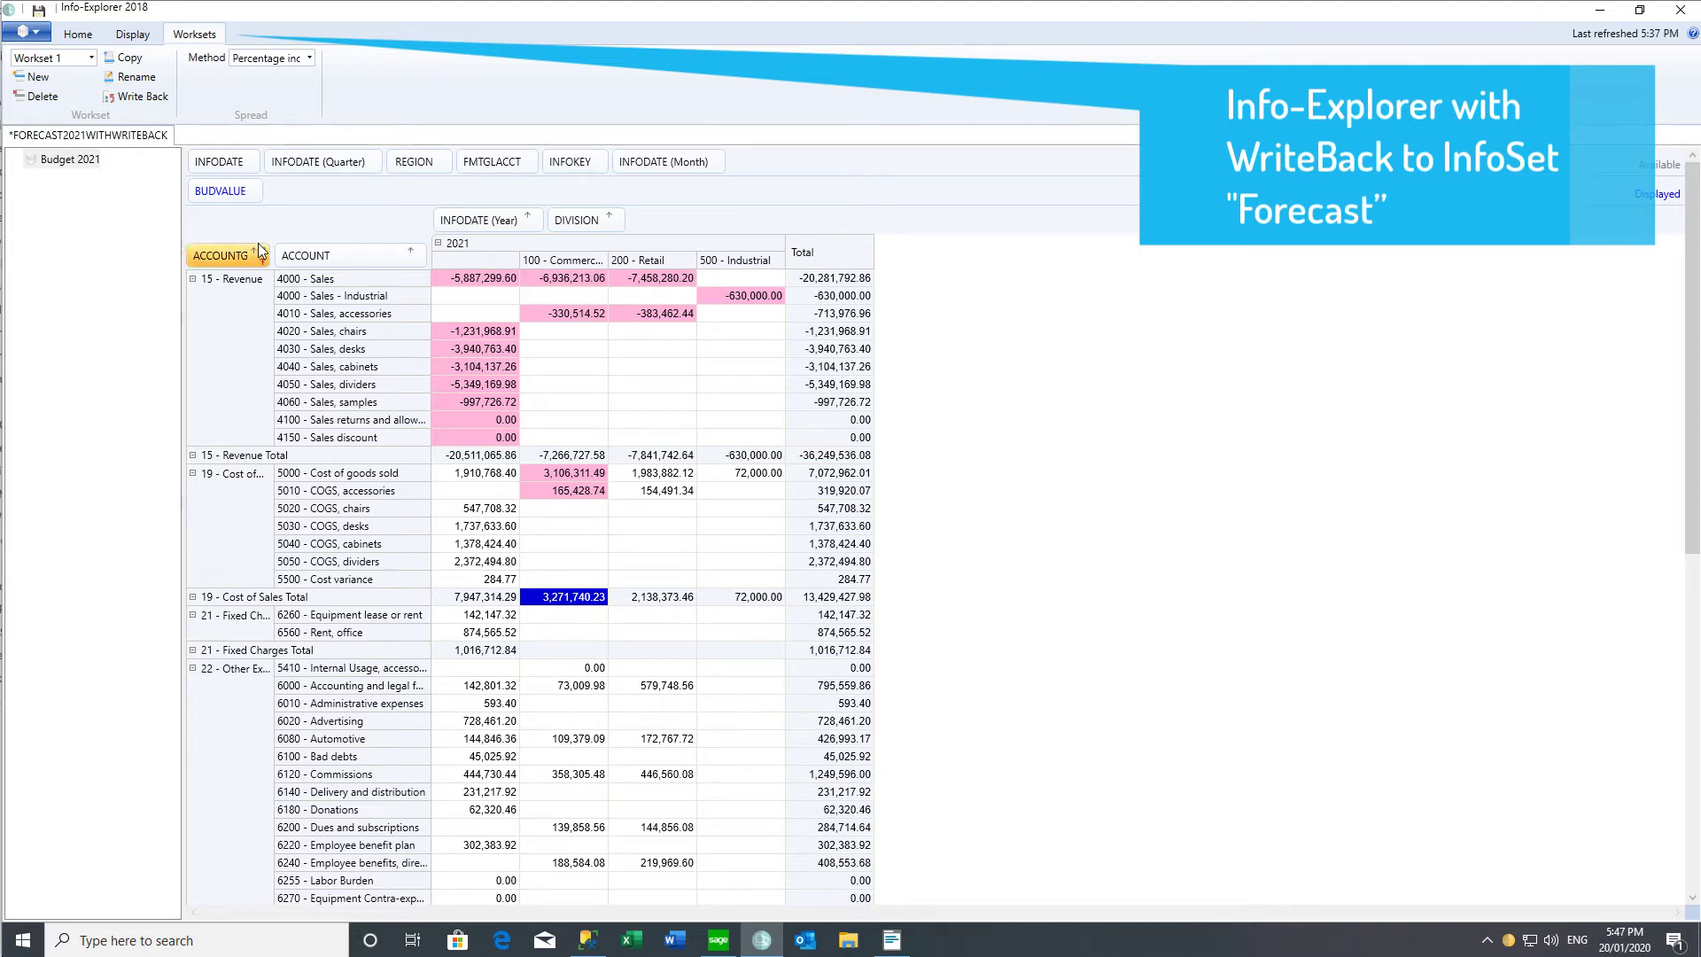
left_click(137, 98)
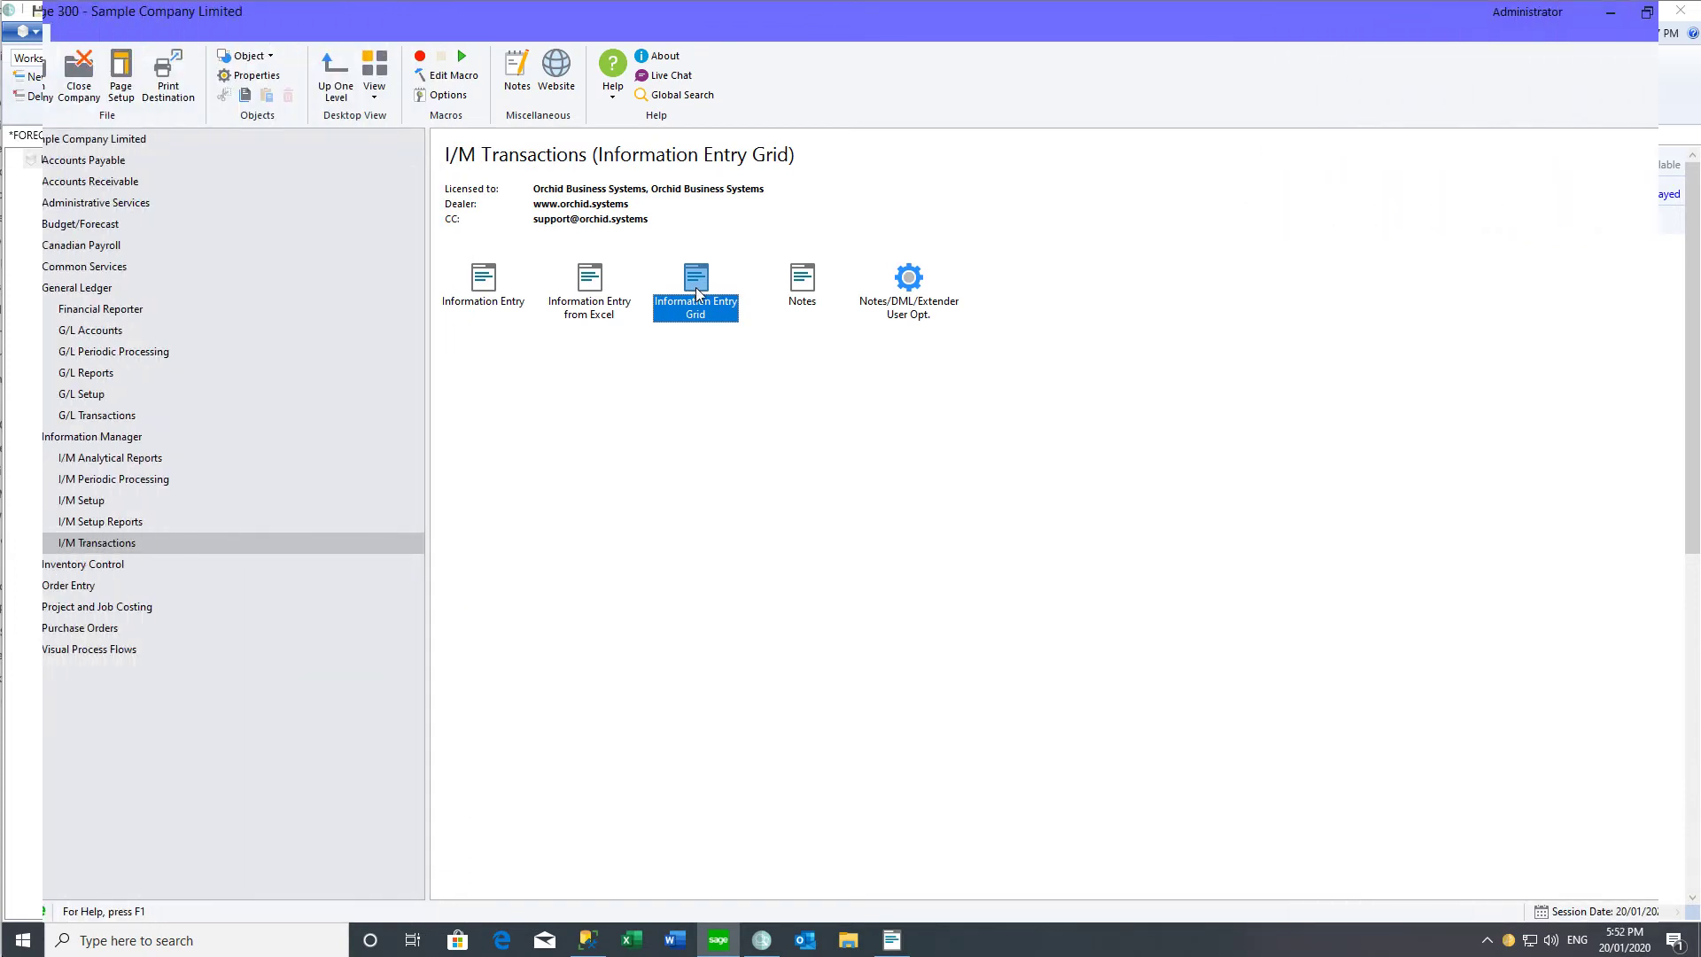
Step: Open the FORECAST entries for account 4020 Sales, chairs, showing -102,664.08 per month
double_click(695, 288)
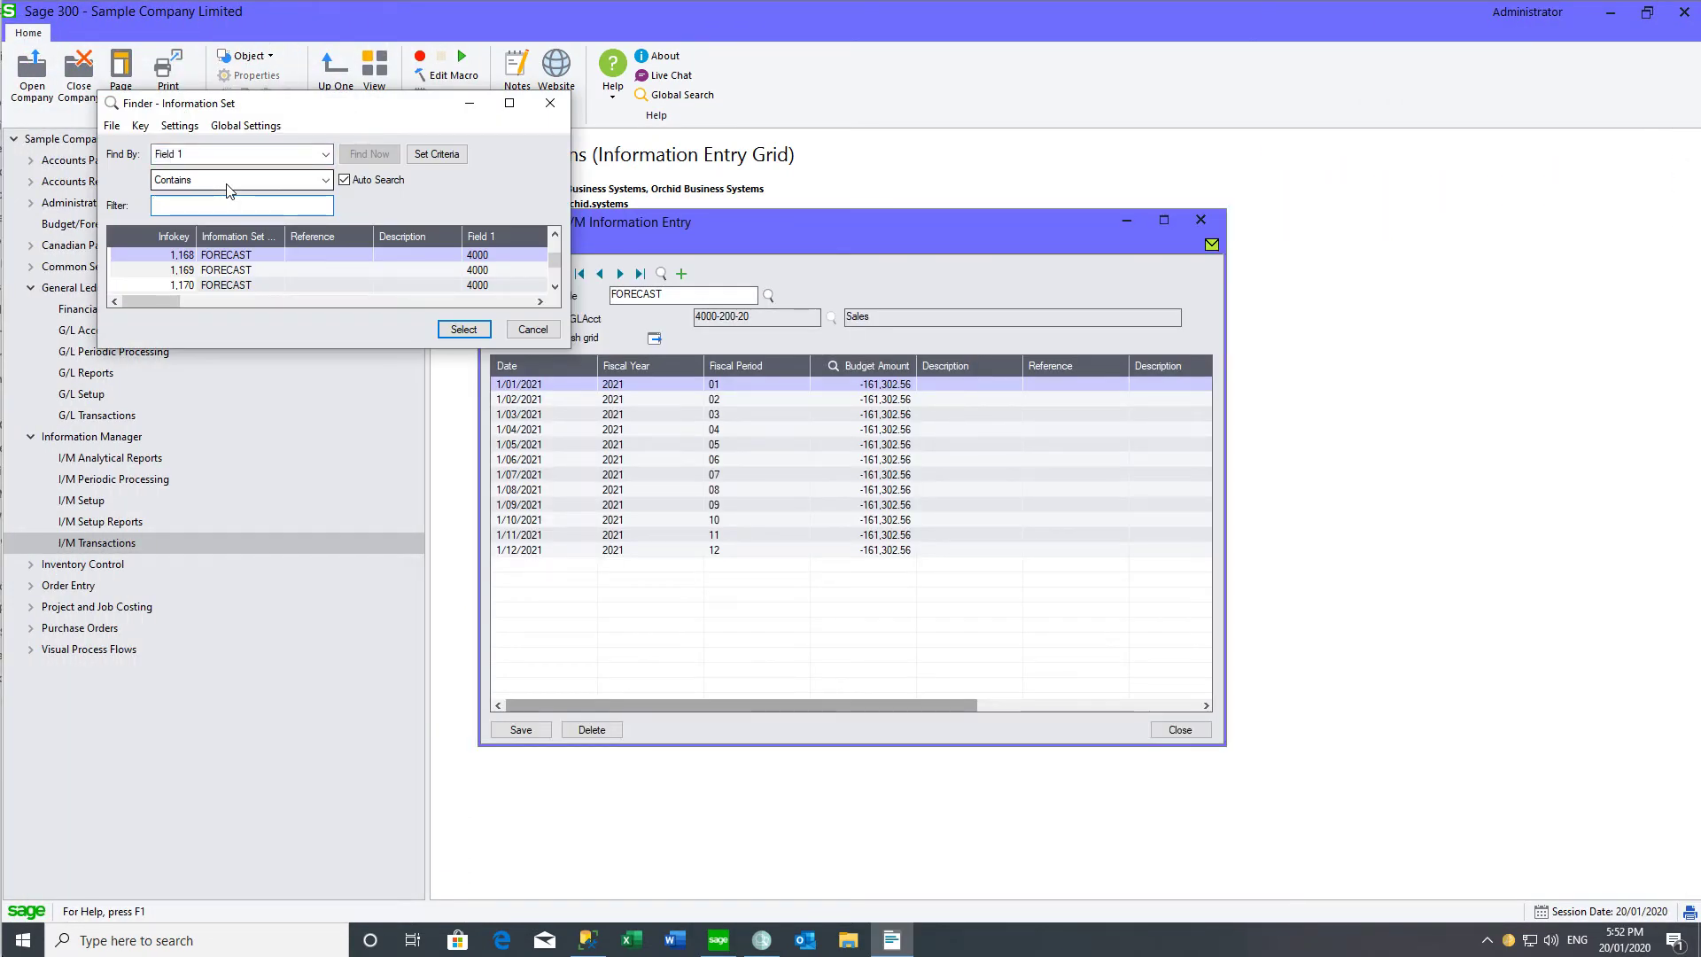
type("4020")
left_click(218, 257)
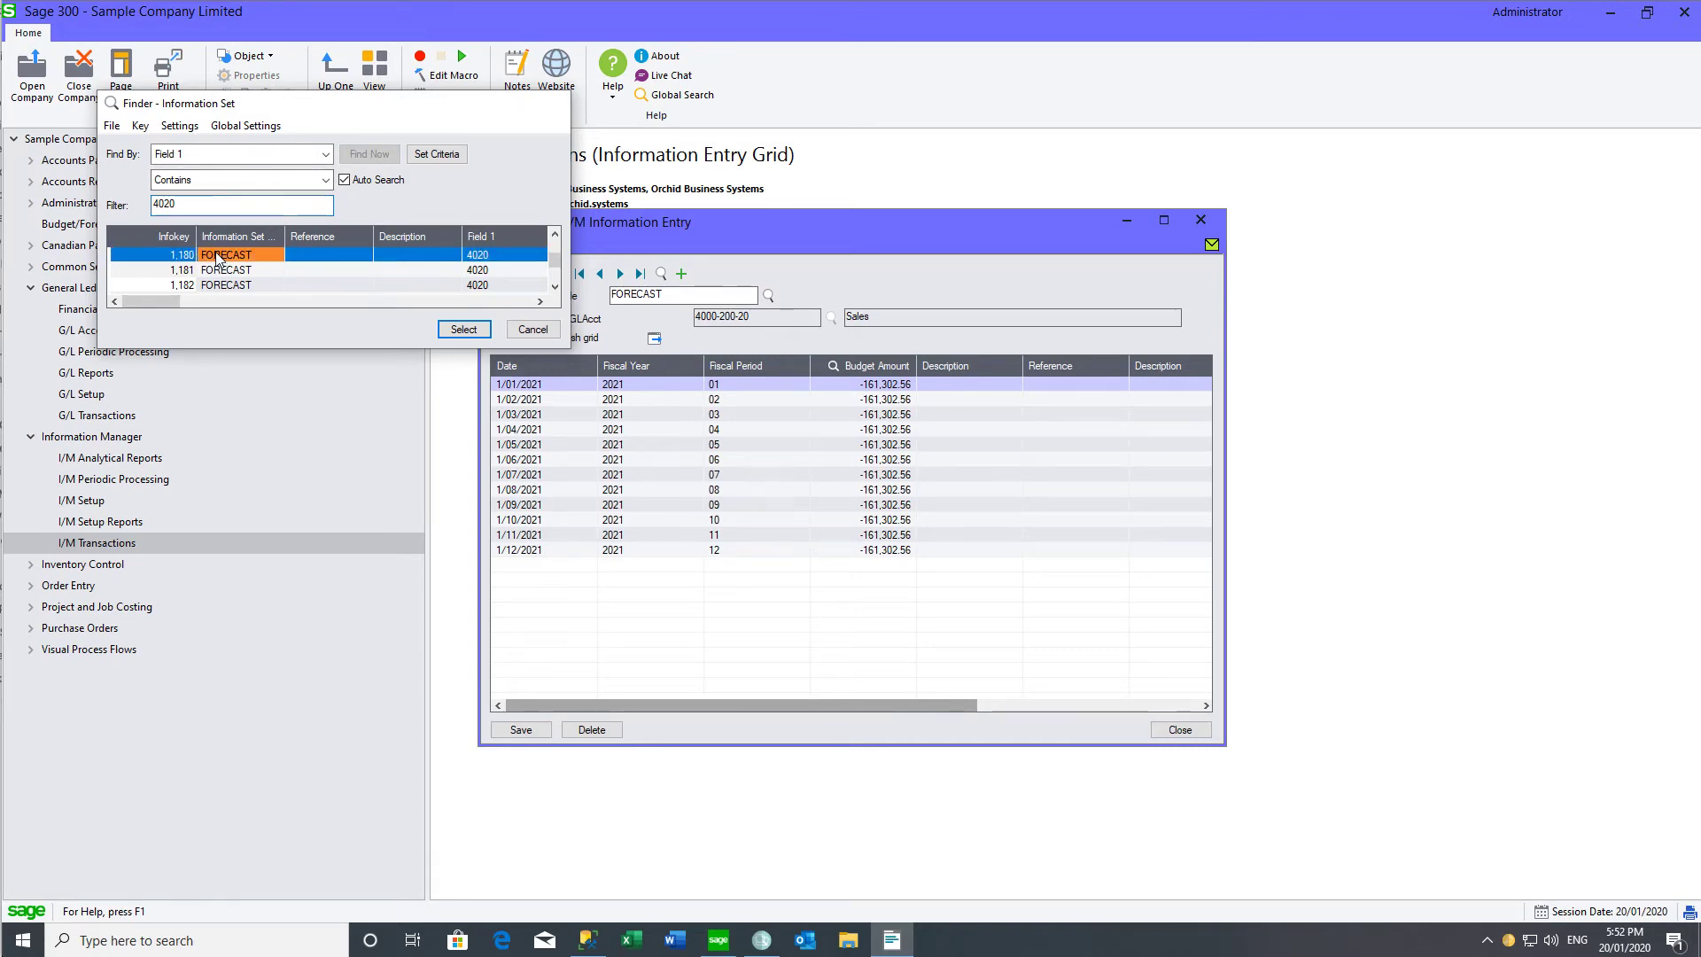
double_click(218, 257)
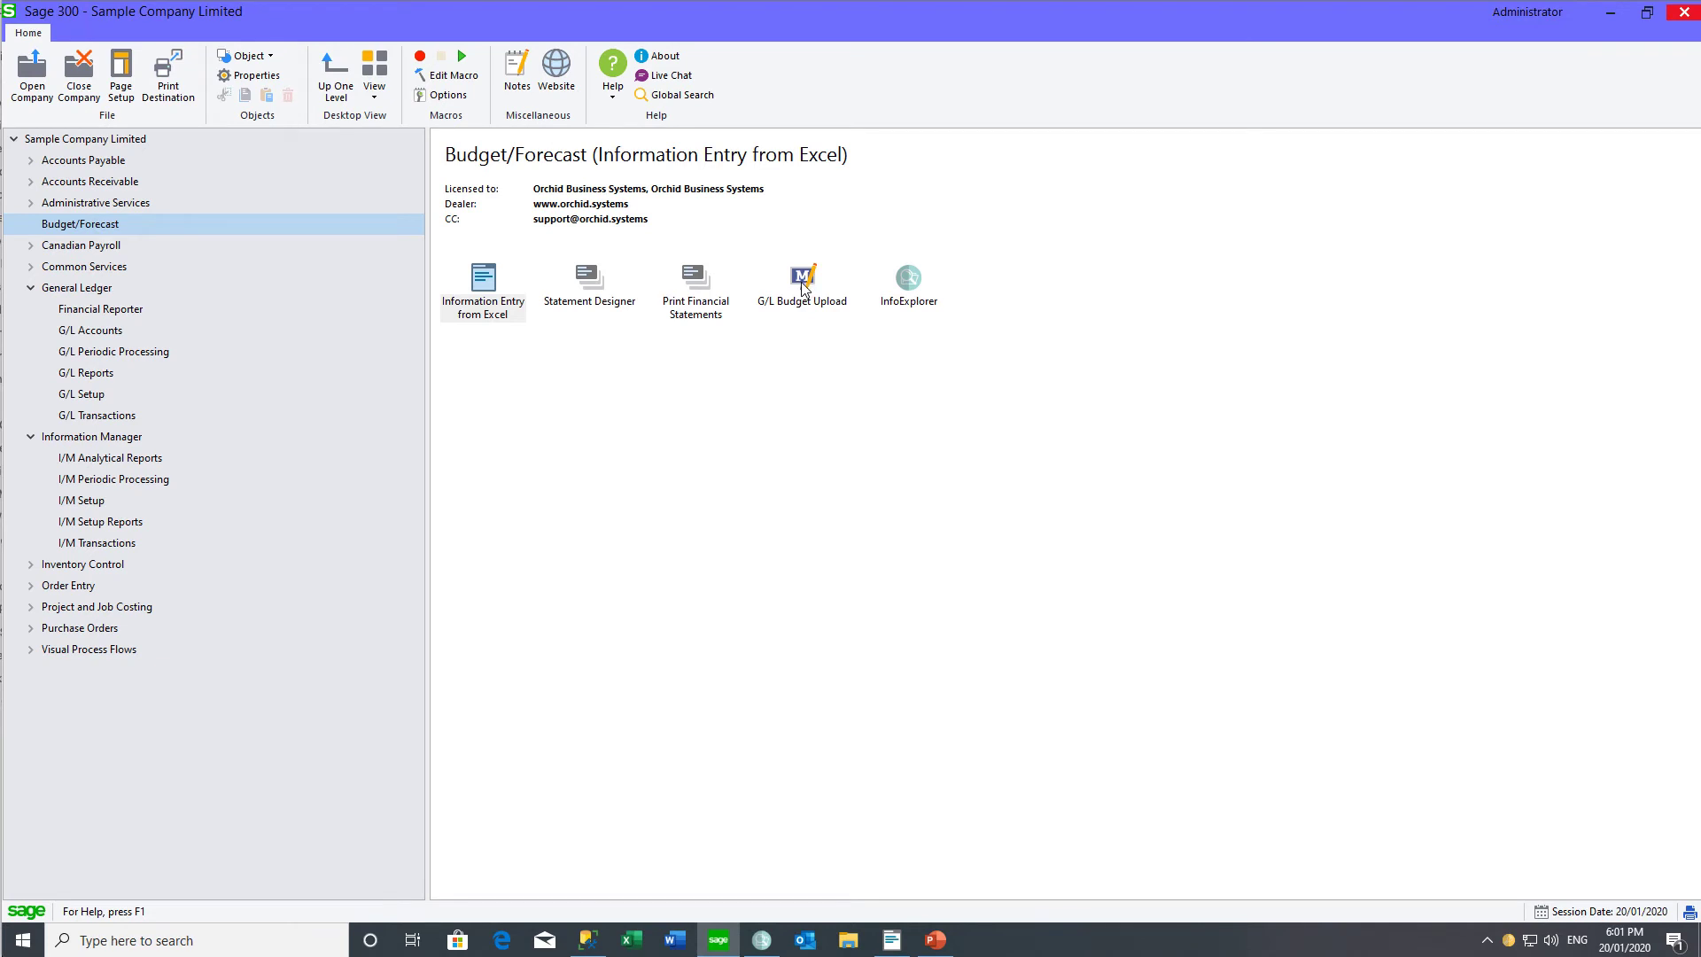
Step: Upload FORECAST BUDVALUE figures into G/L Budget Set Budget 1 for fiscal year 2021
left_click(804, 285)
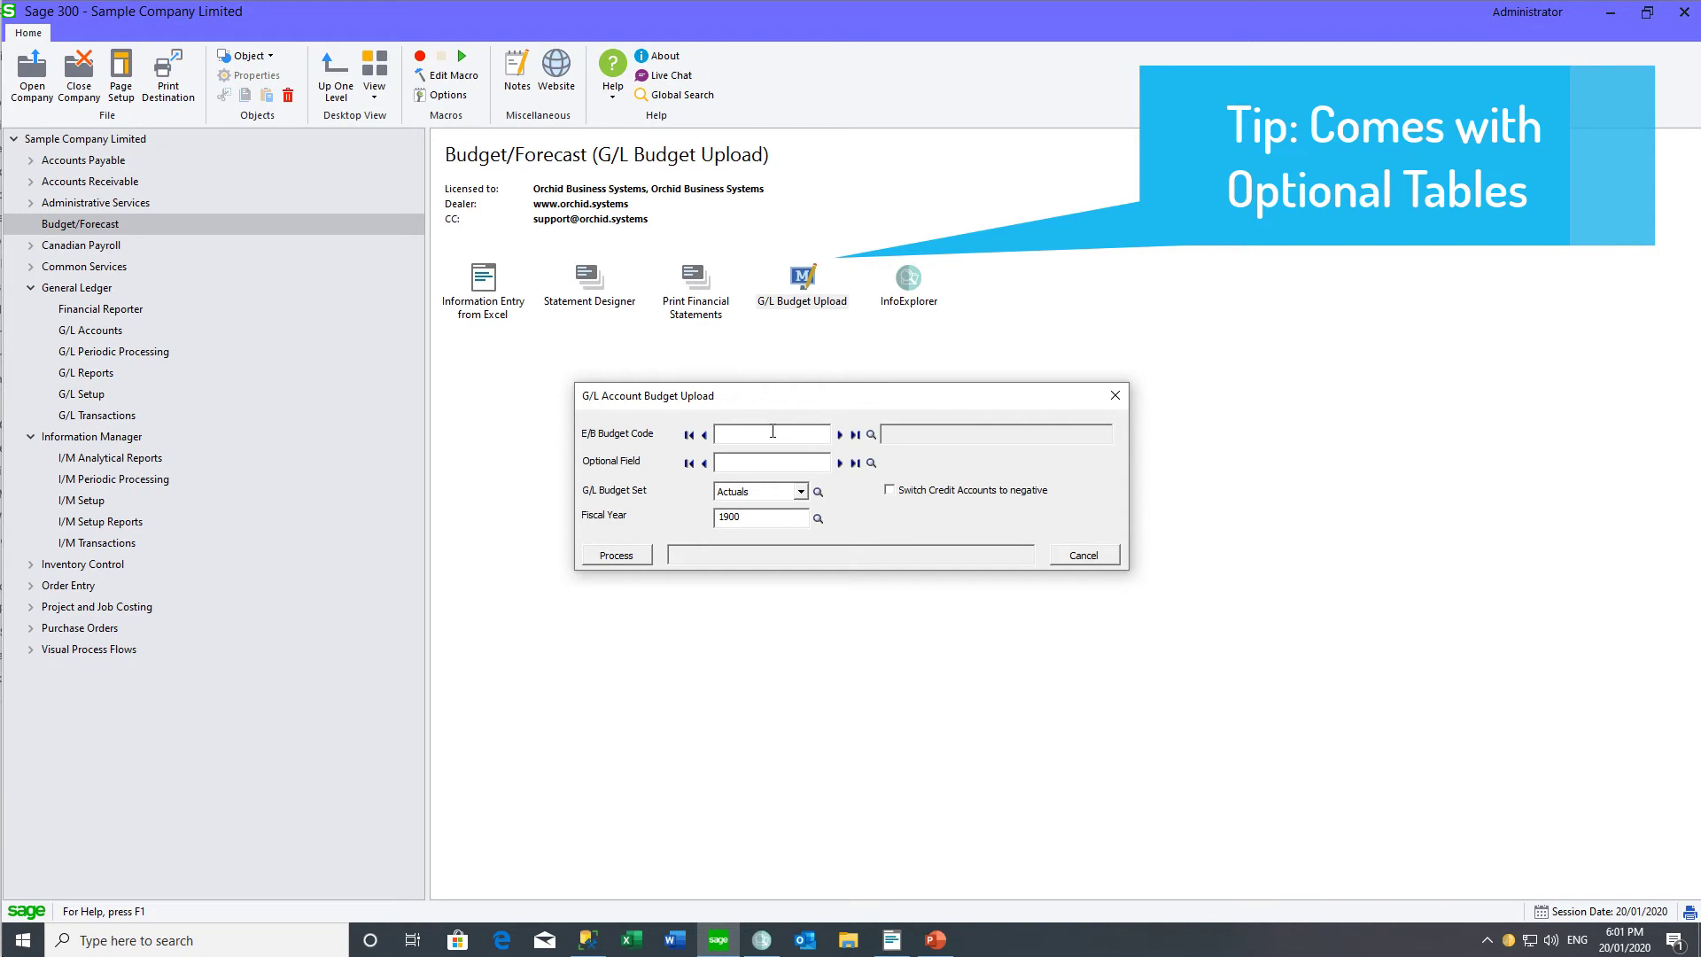
left_click(870, 434)
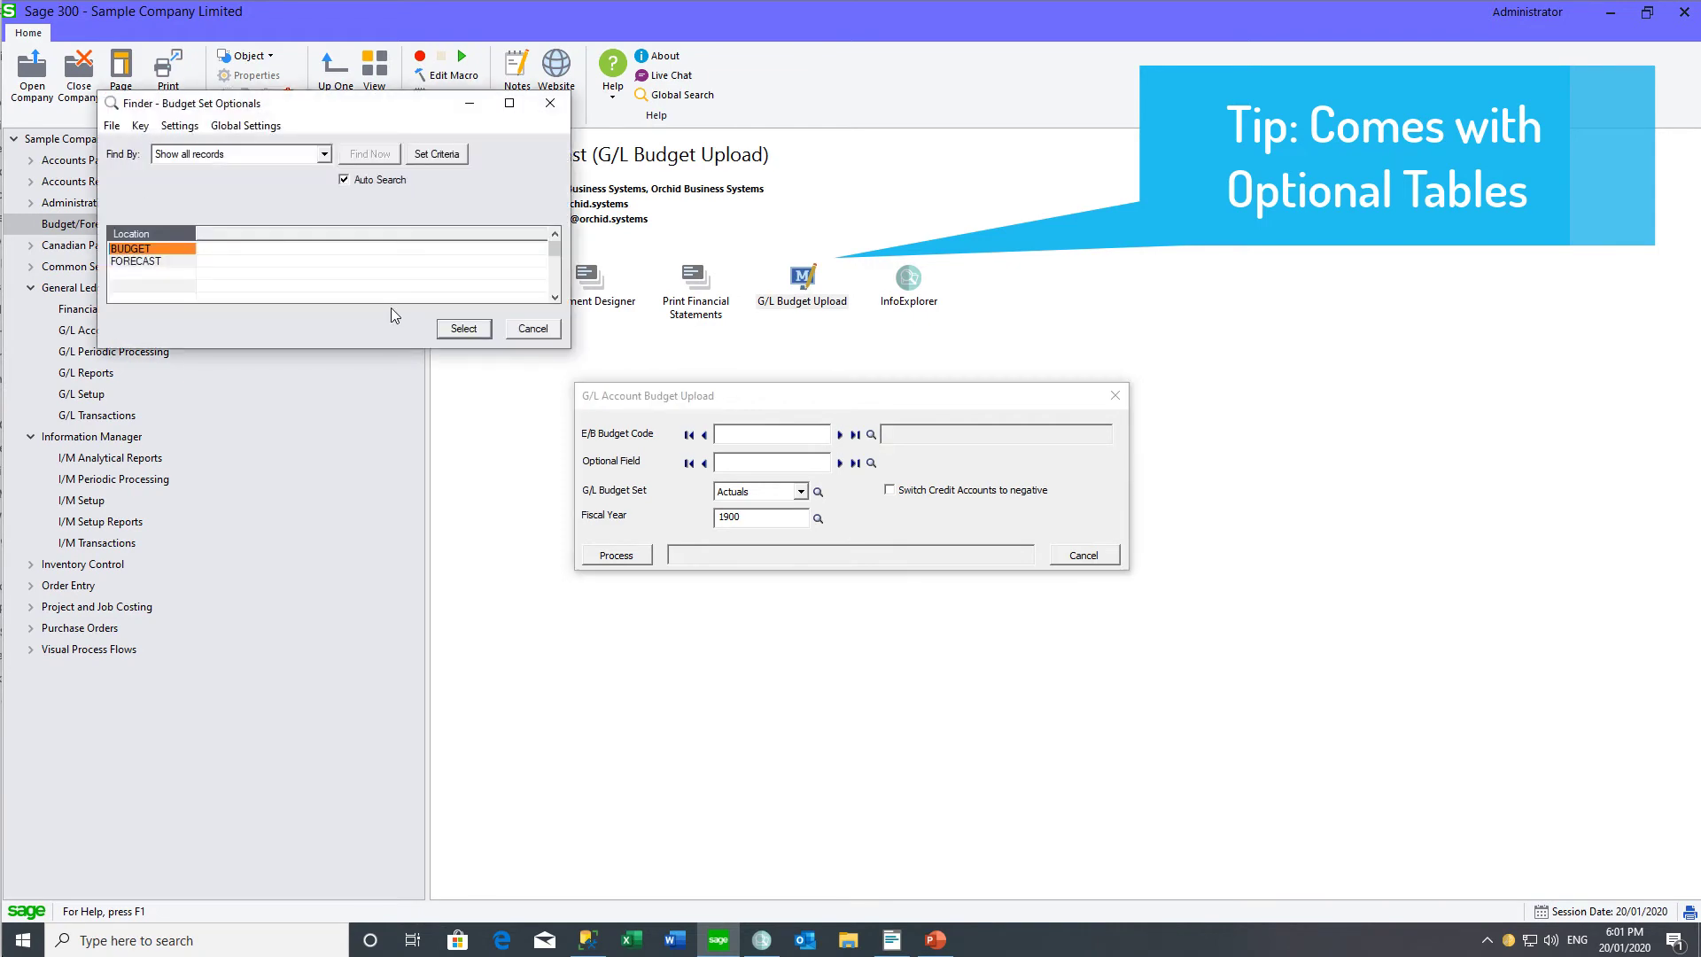
left_click(162, 264)
left_click(474, 338)
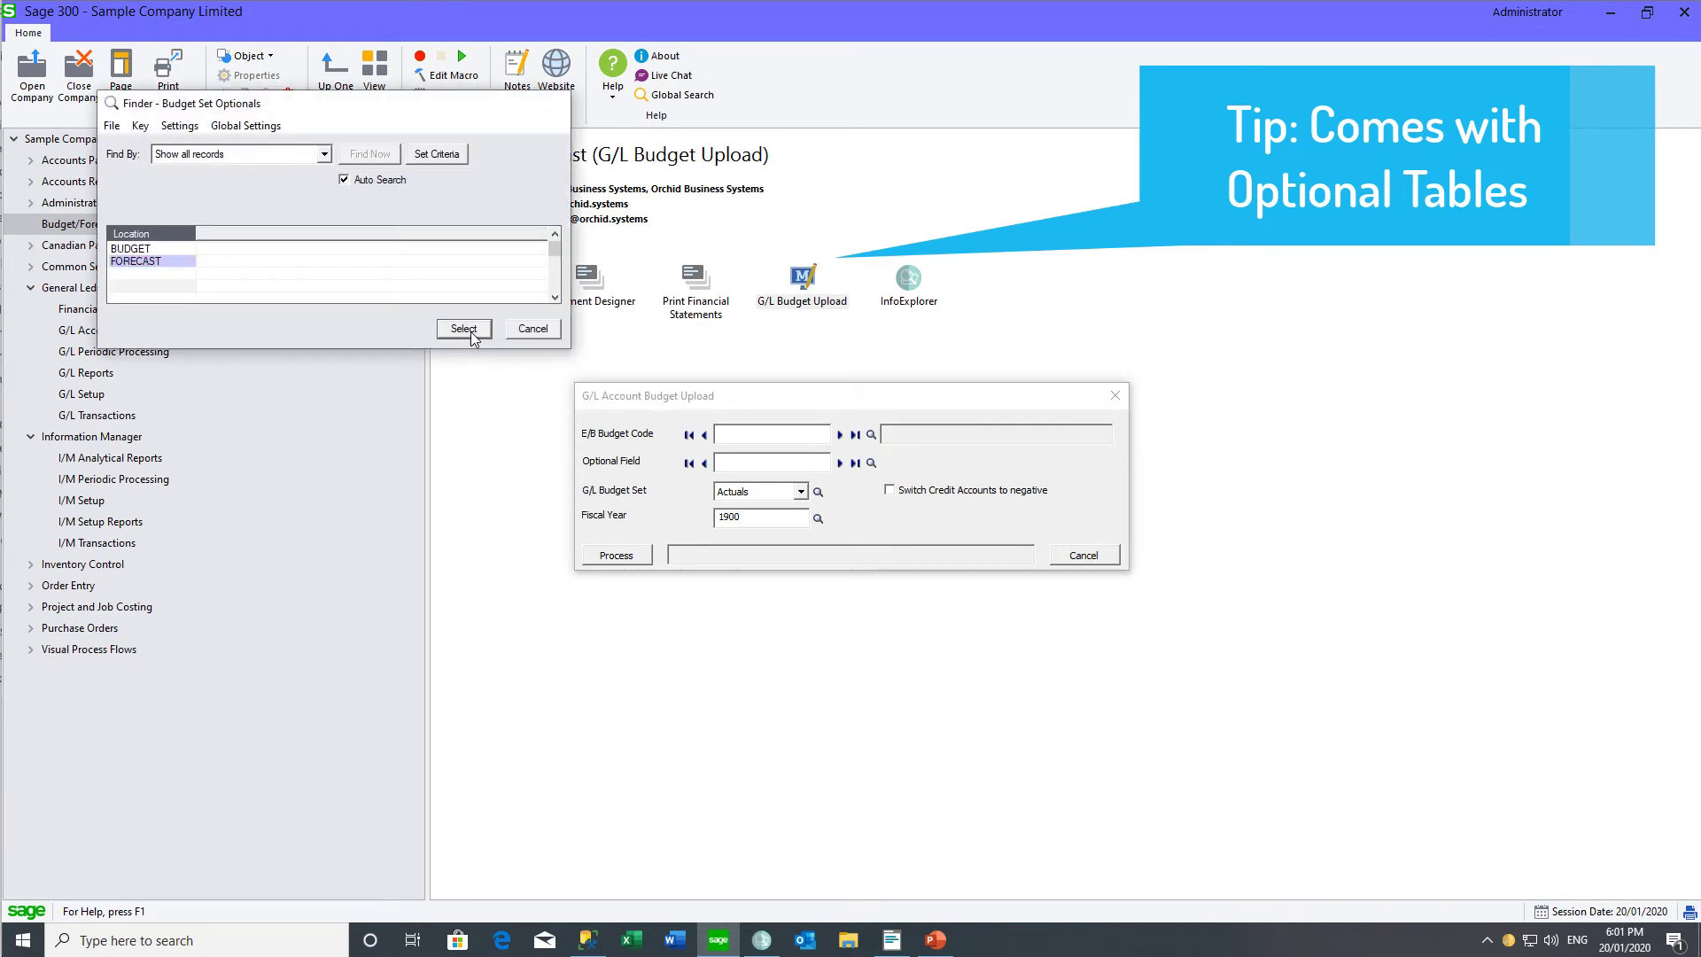
left_click(871, 462)
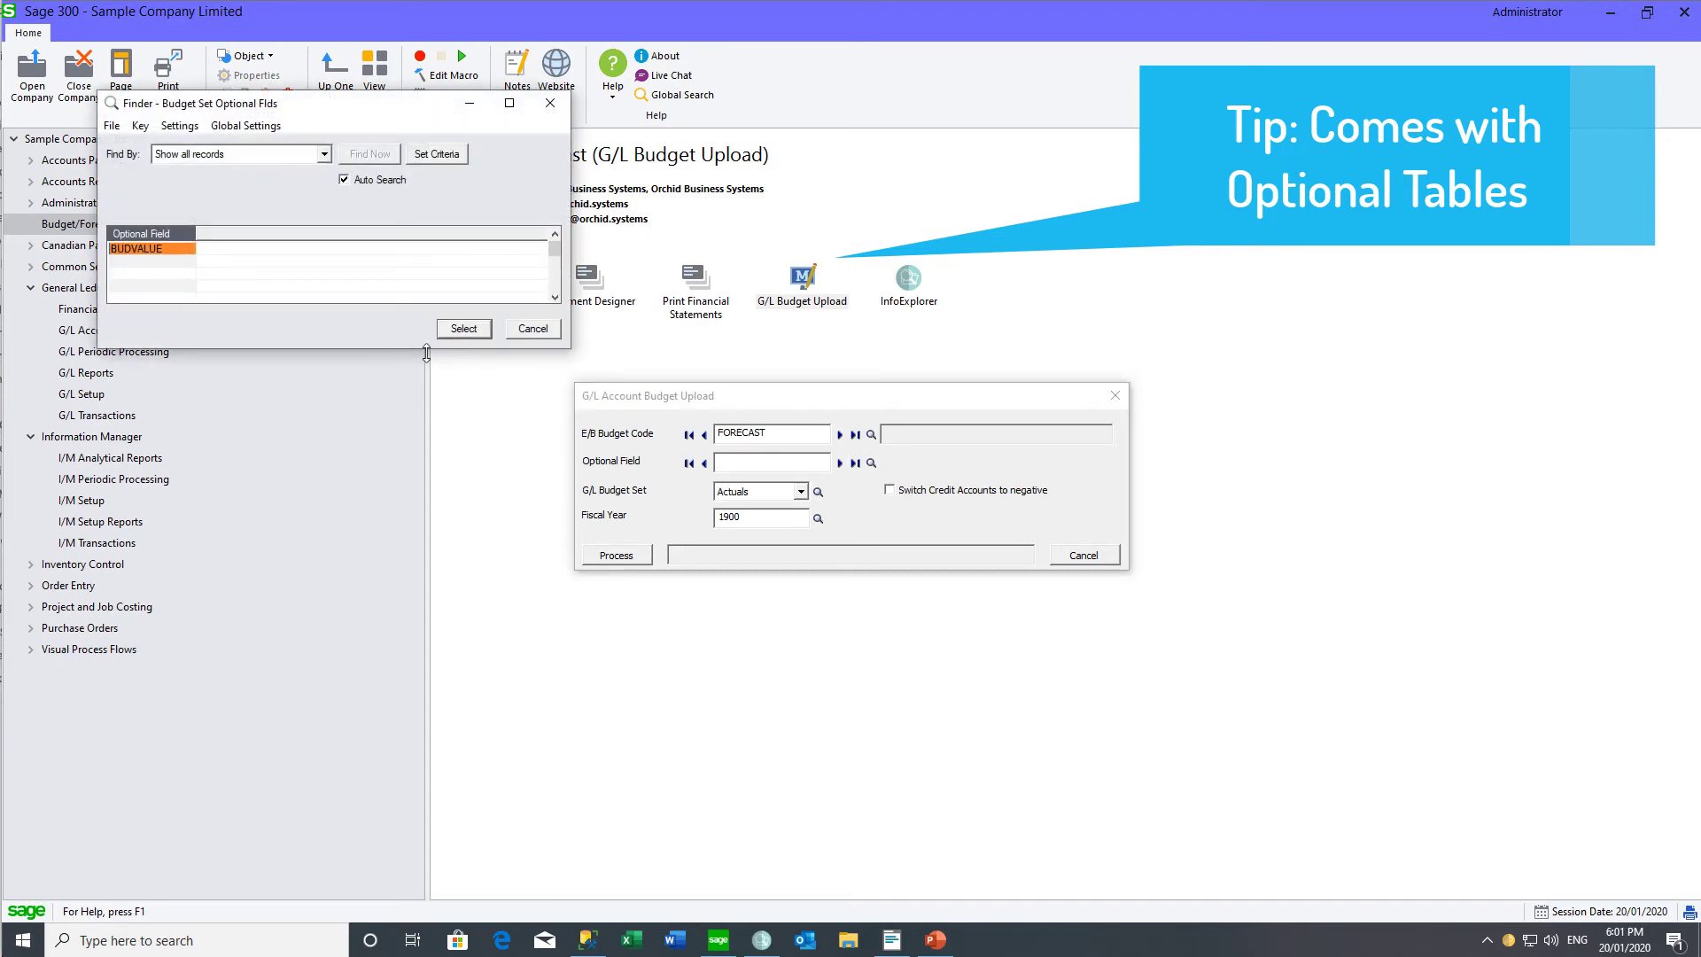
left_click(452, 329)
left_click(800, 492)
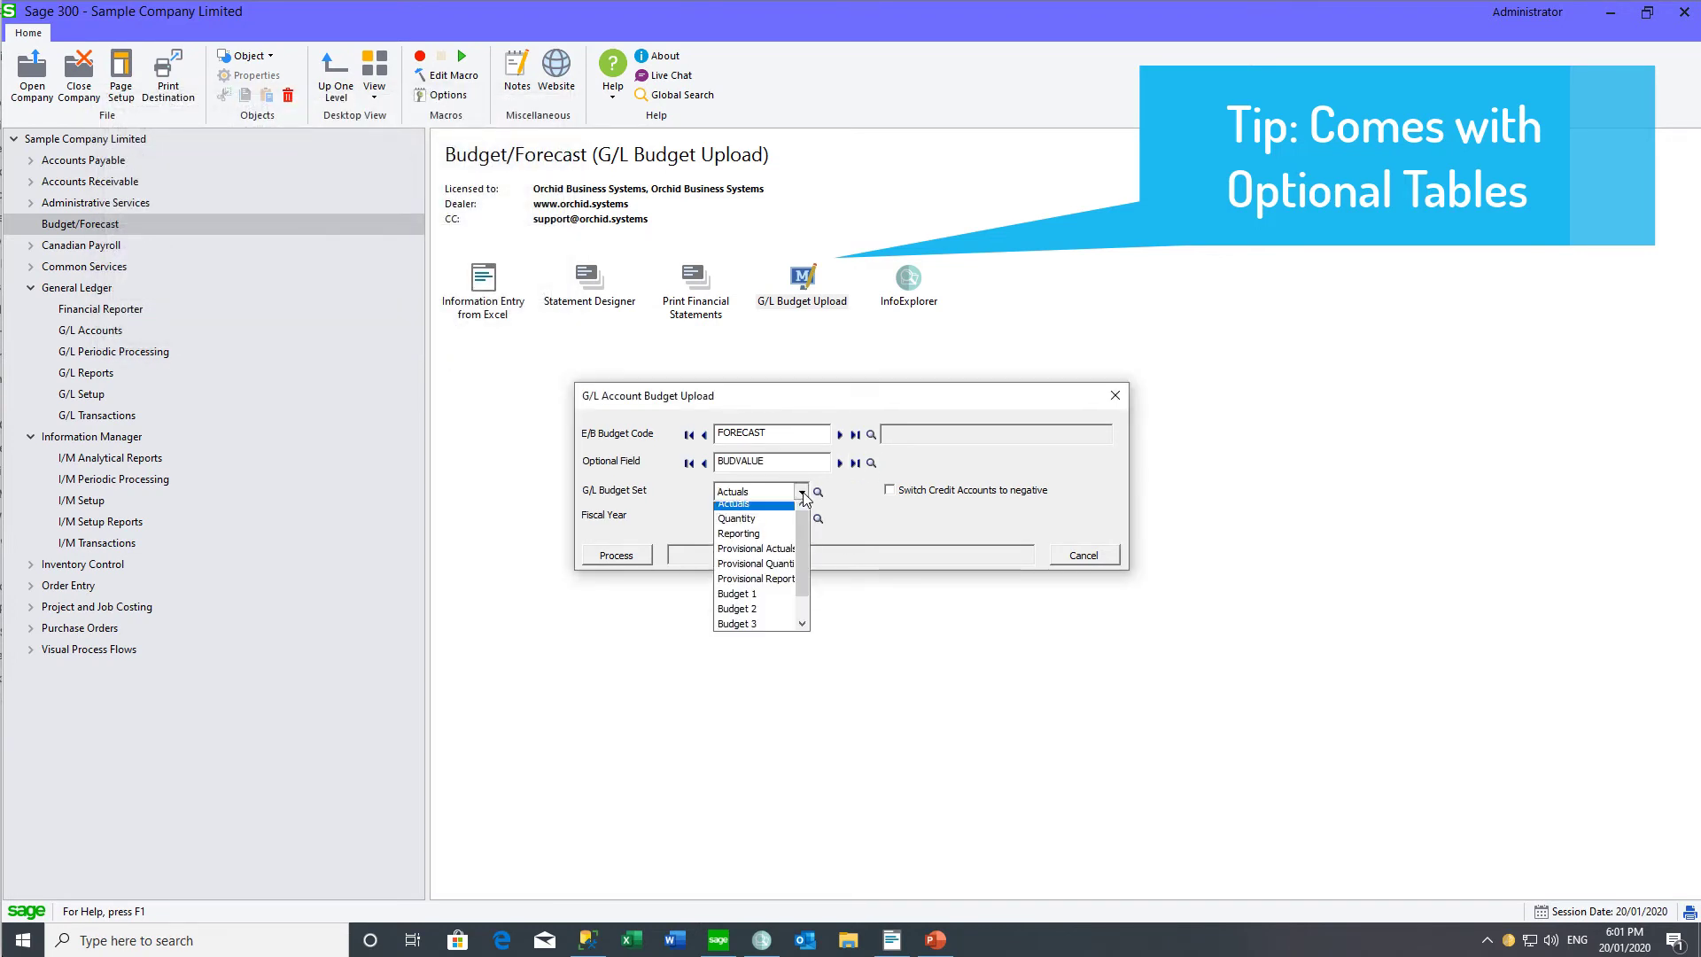
left_click(767, 603)
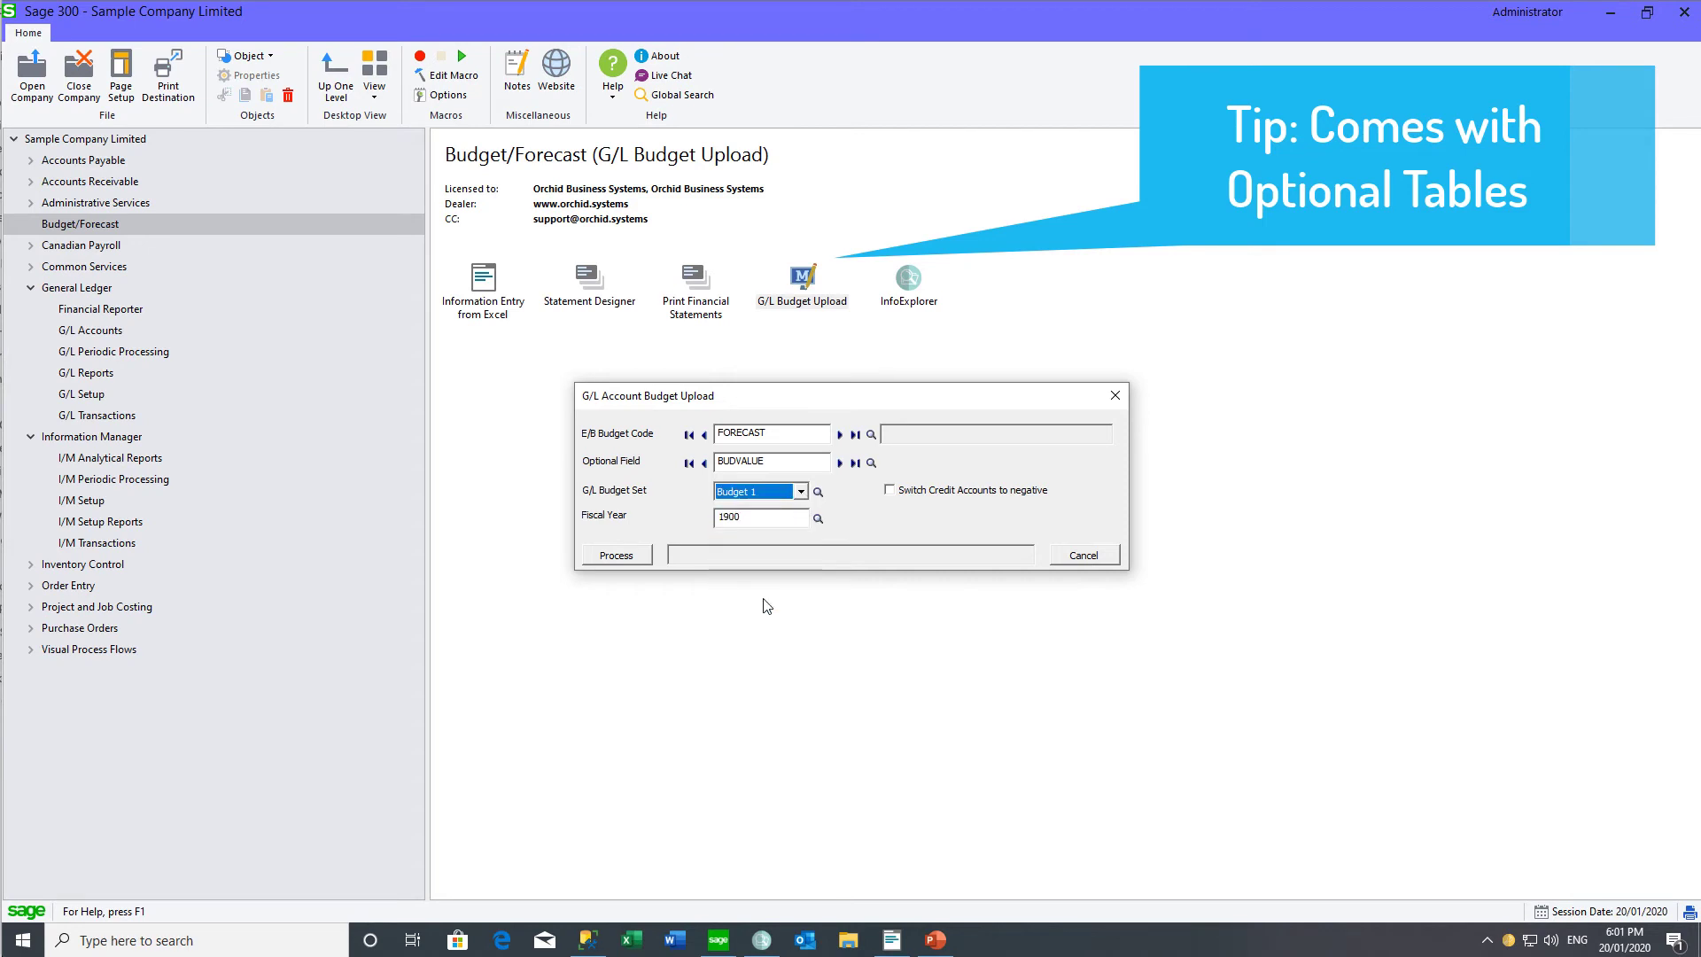
left_click_drag(748, 511, 660, 524)
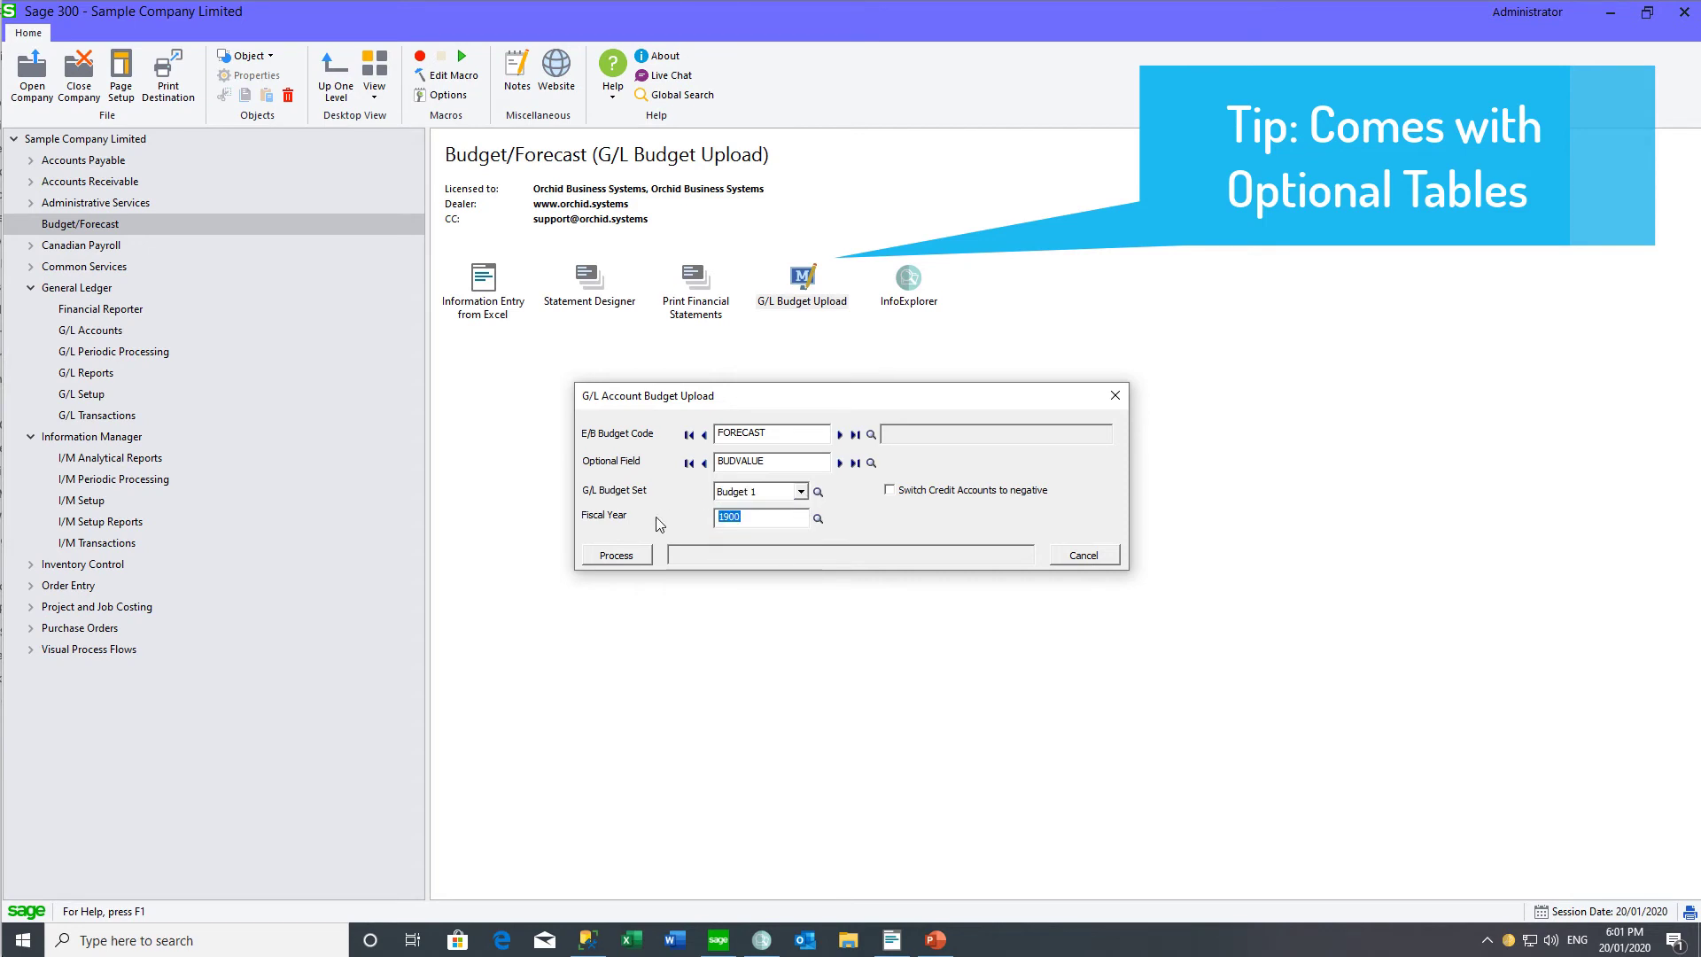
type("2021")
left_click(626, 558)
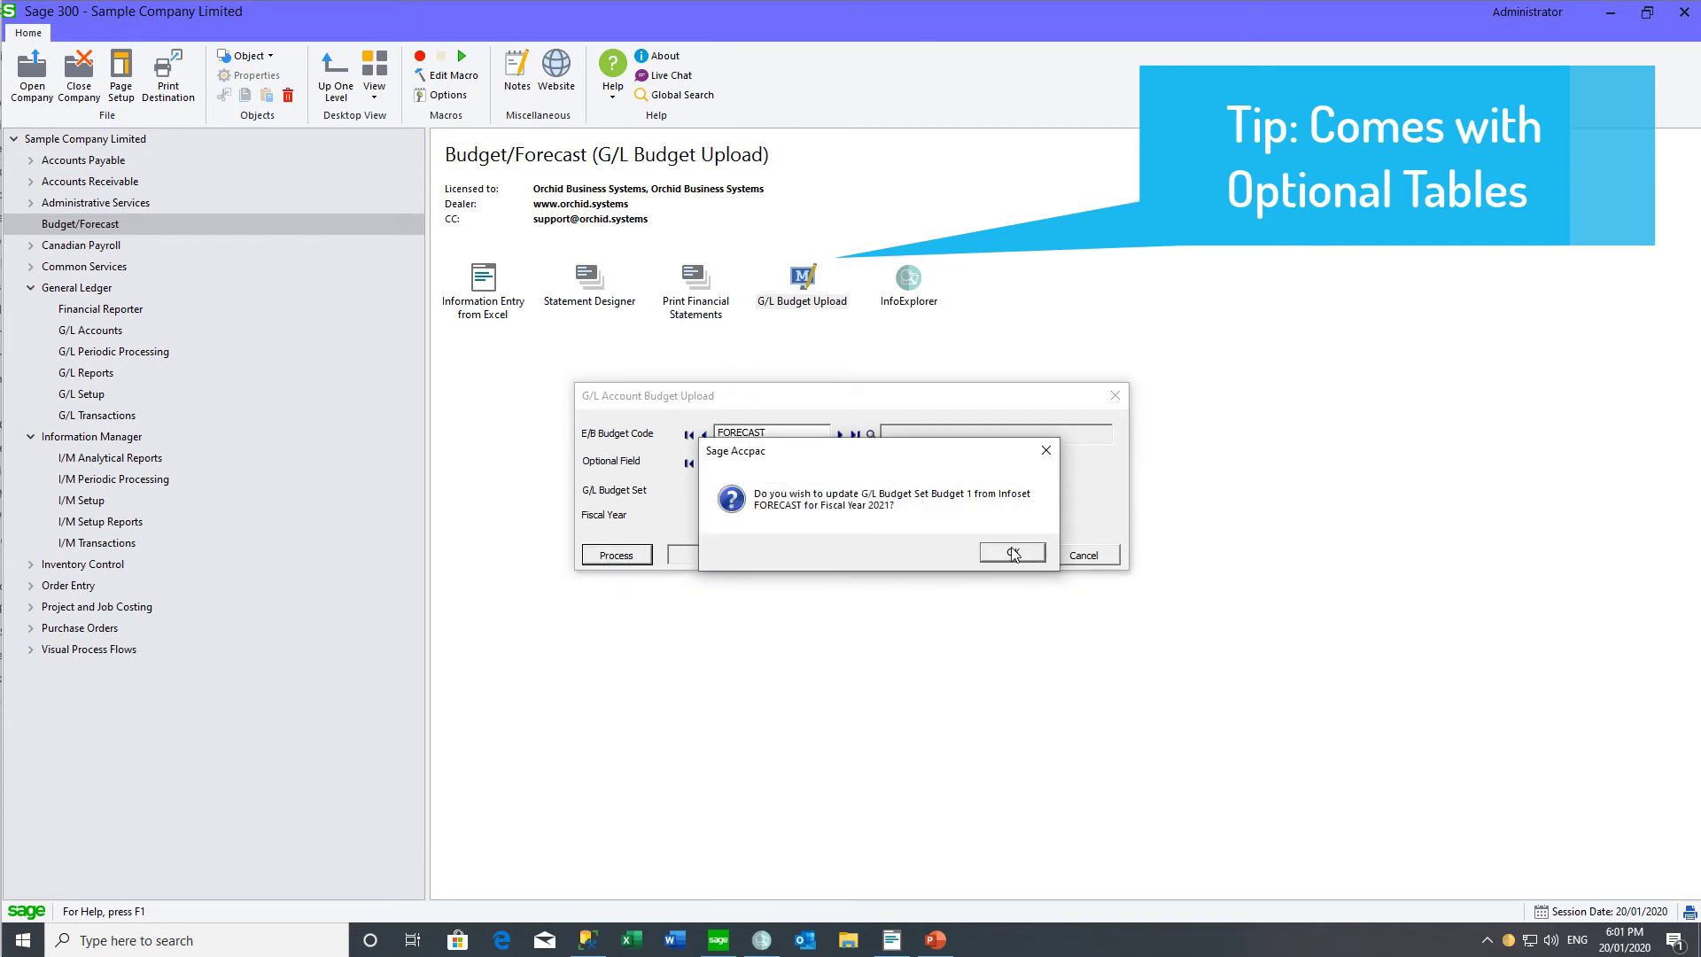
left_click(1015, 554)
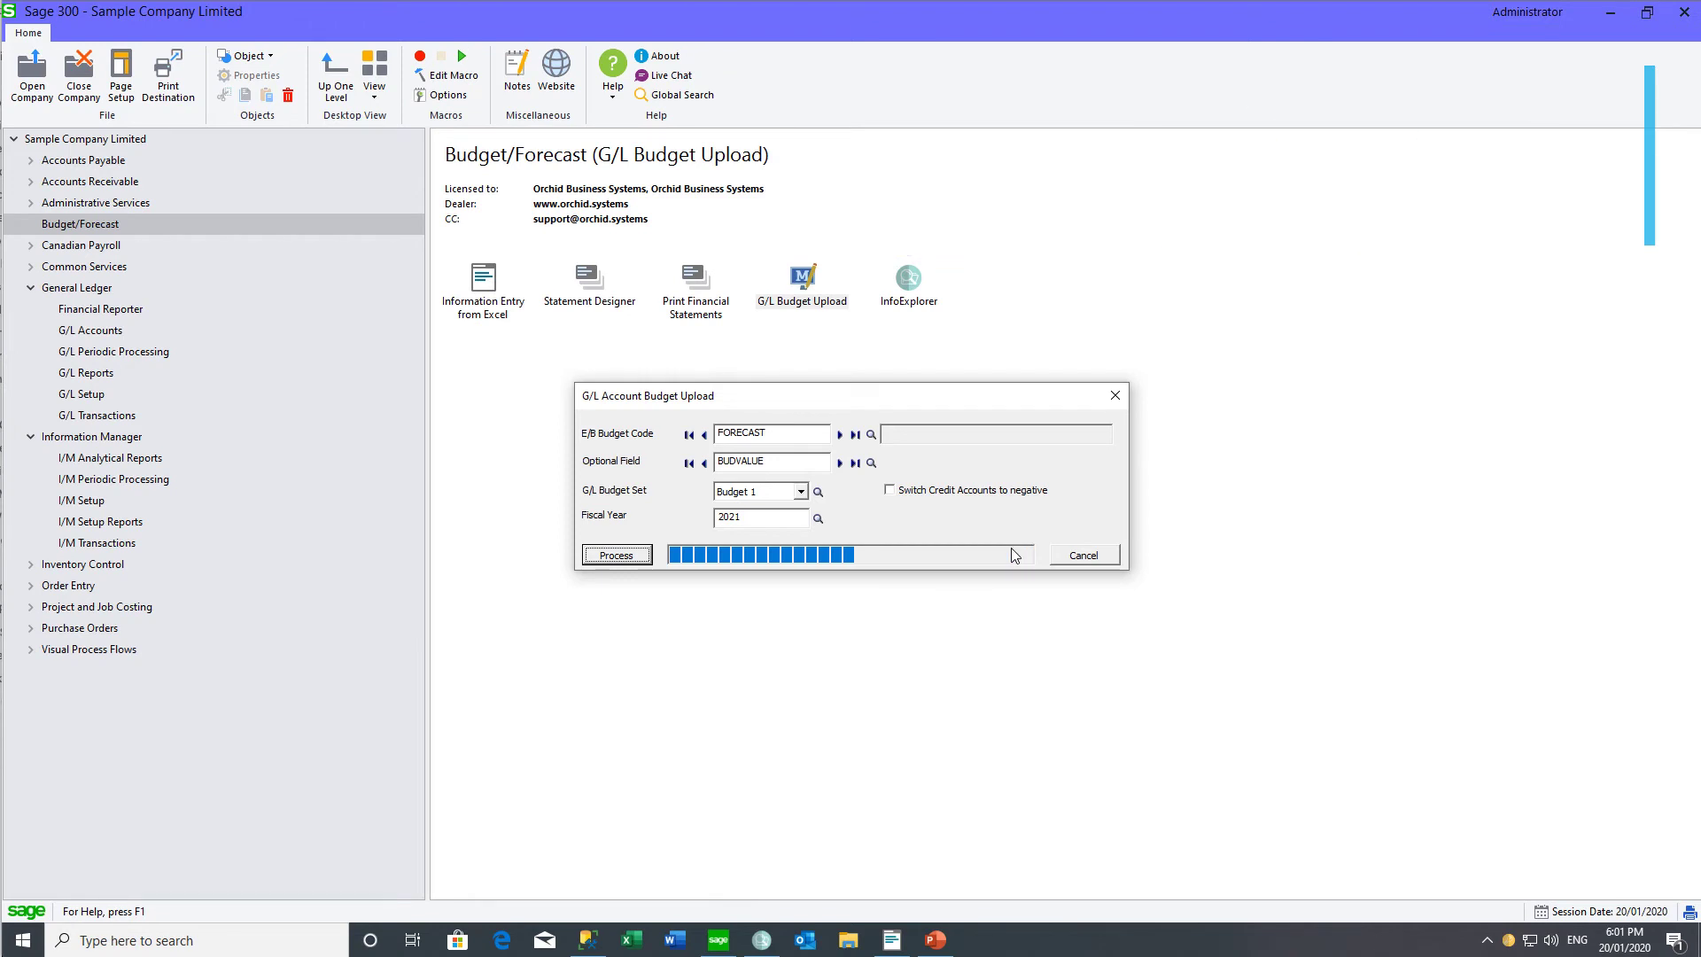
Step: Open G/L Budget Maintenance under G/L Accounts to view the 2021 Budget1 amounts
left_click(91, 331)
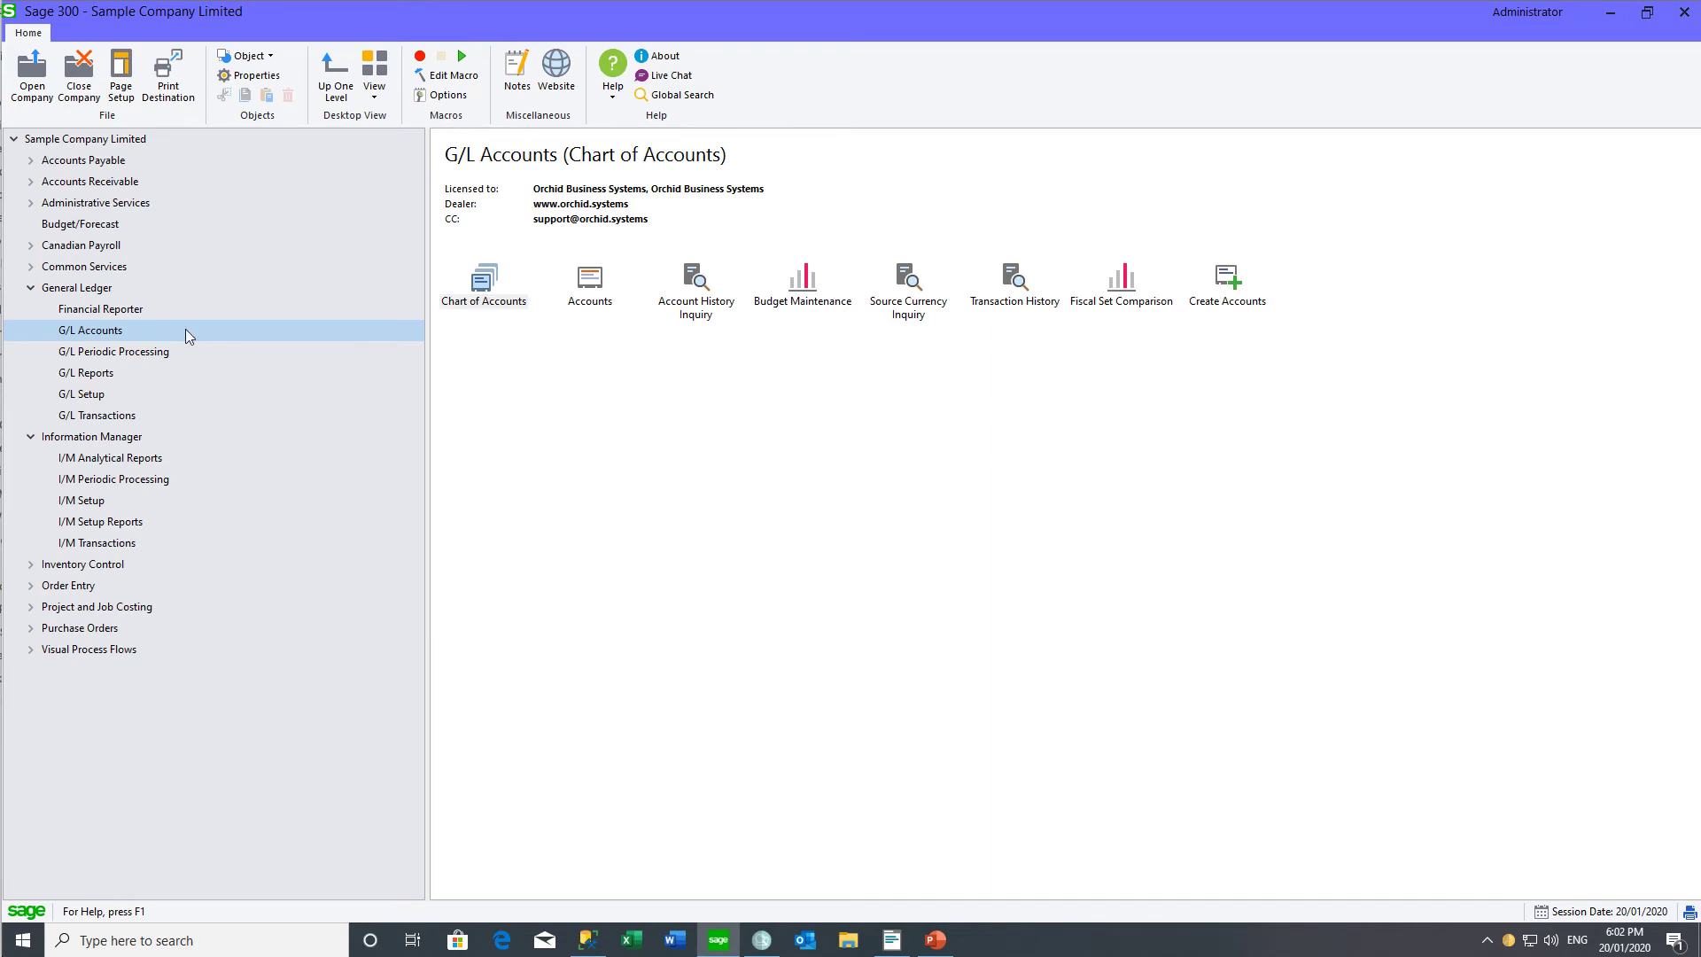
double_click(818, 285)
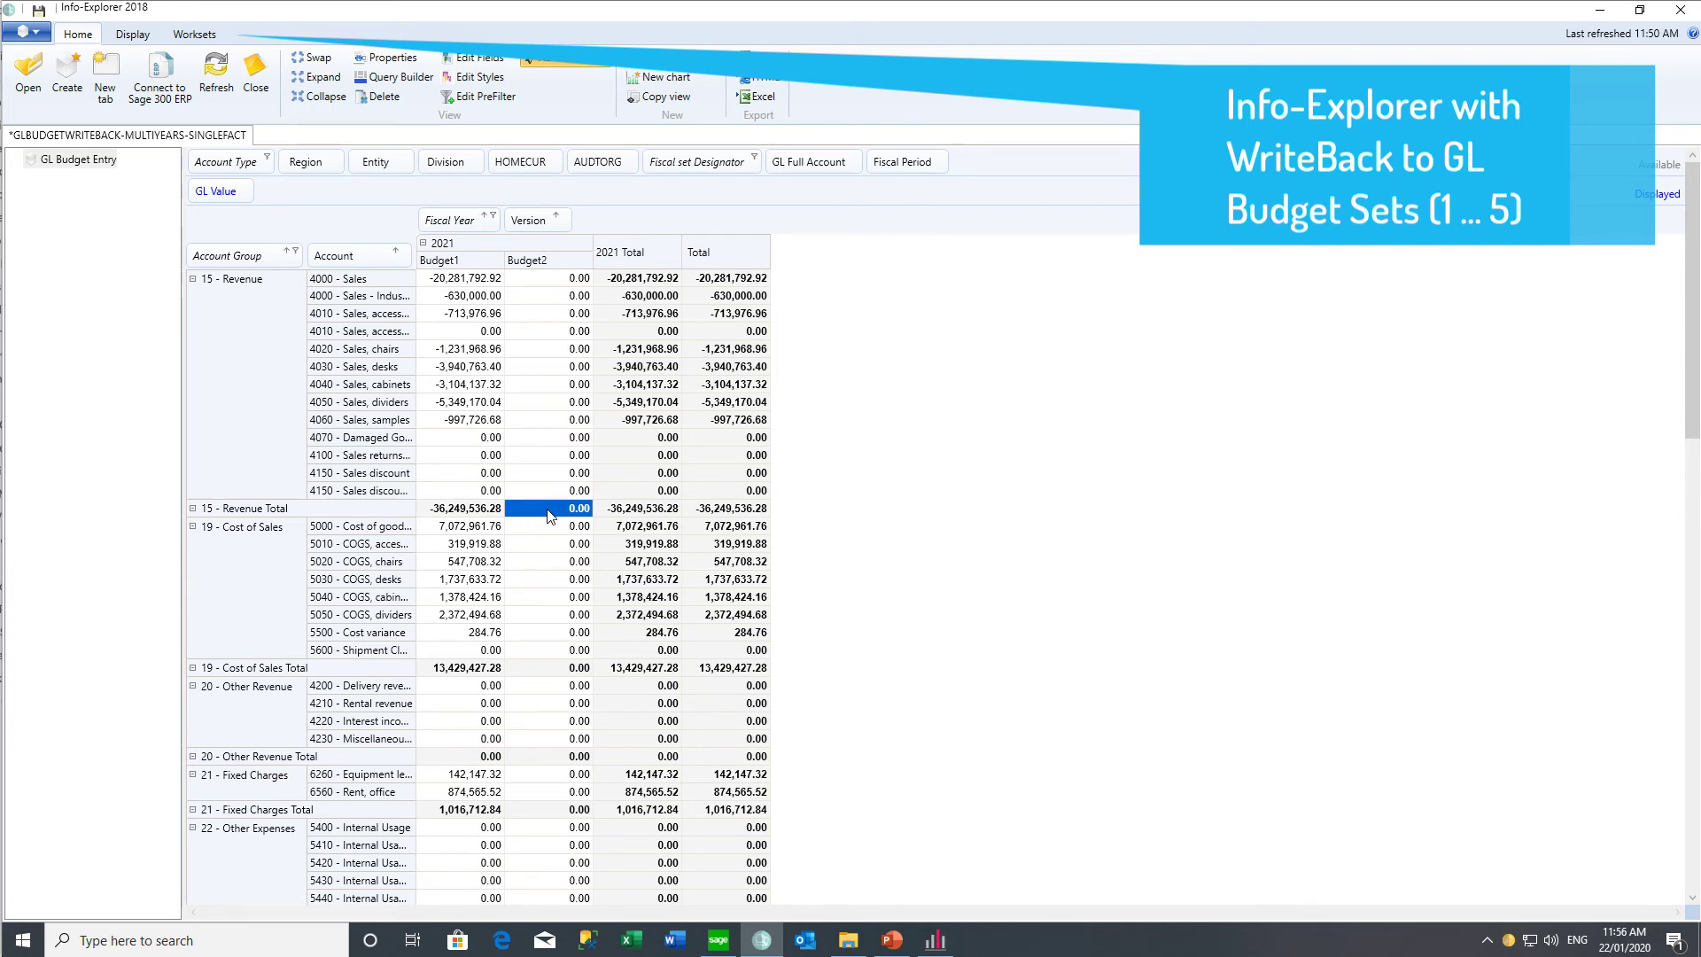
Step: Collapse the grid to account group totals, split 2021 into Budget1 and Budget2, and create a new workset
left_click(320, 97)
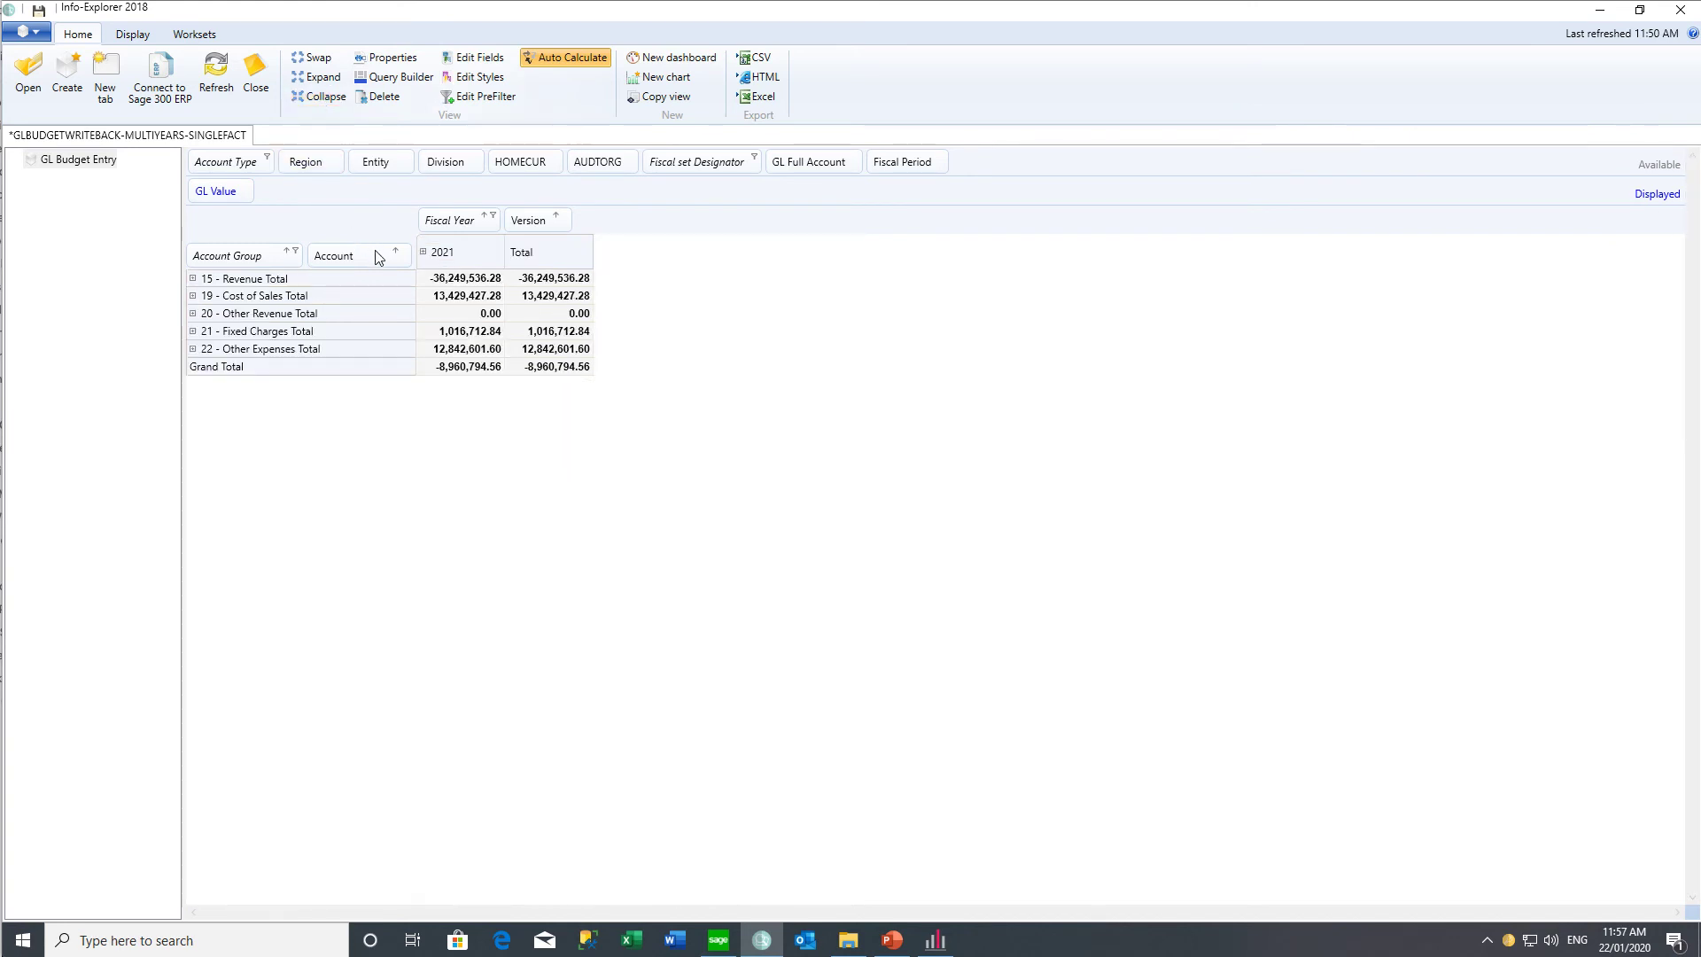
left_click(423, 252)
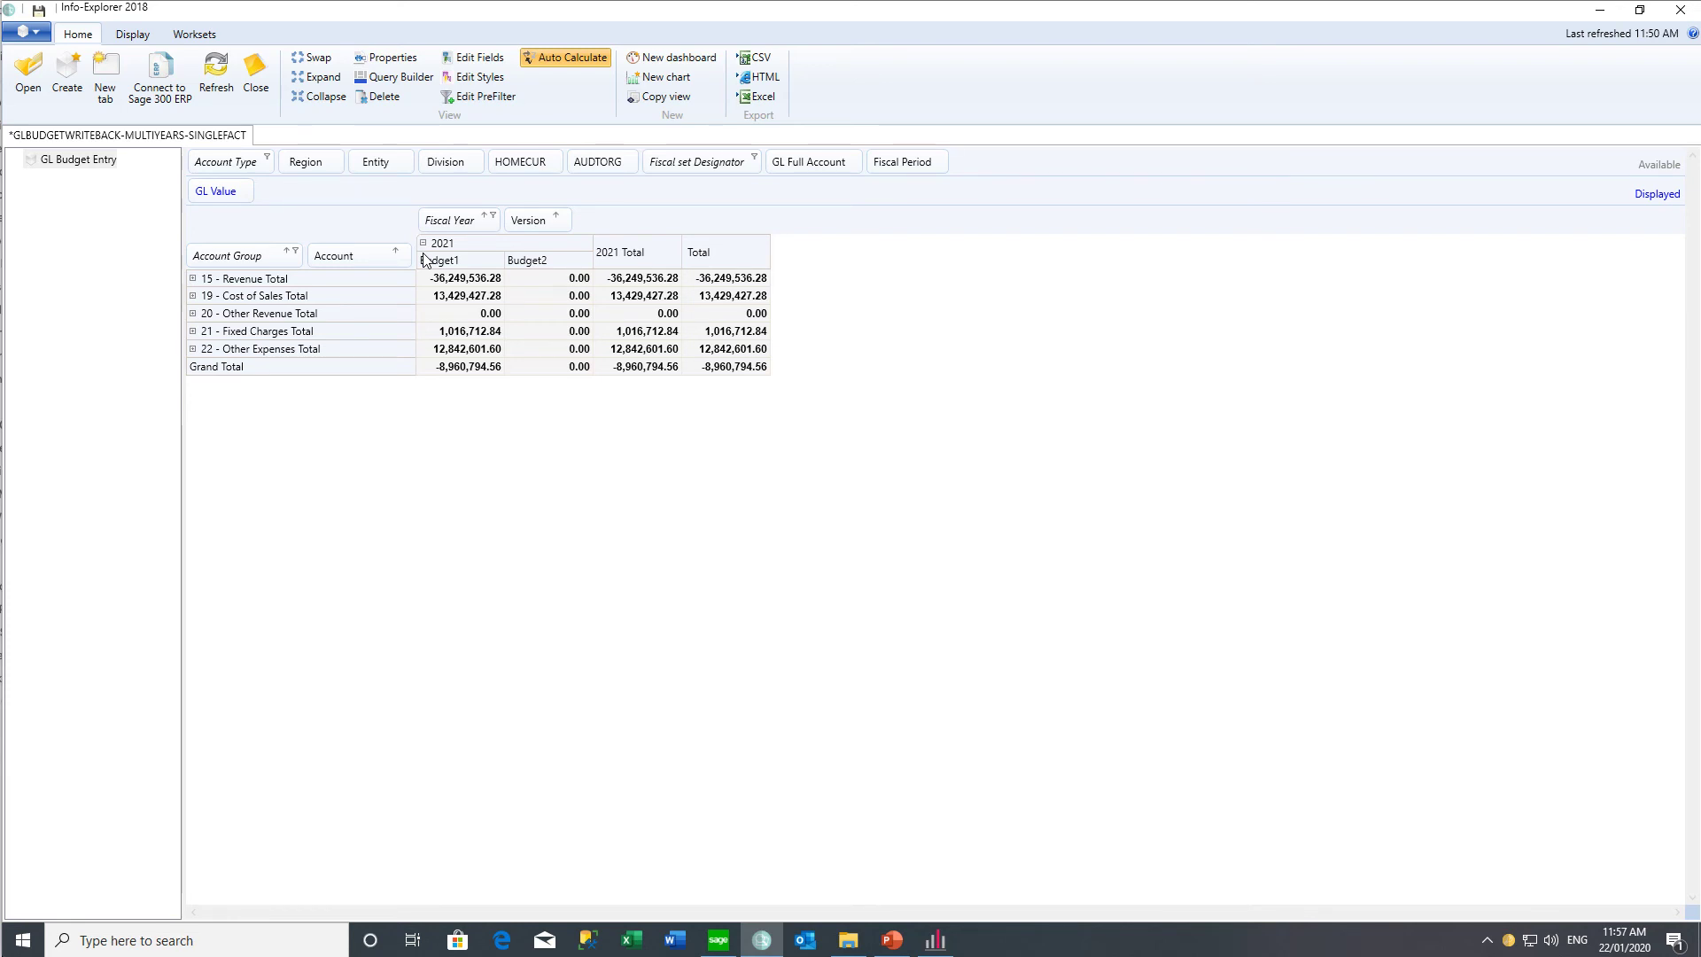
left_click(195, 38)
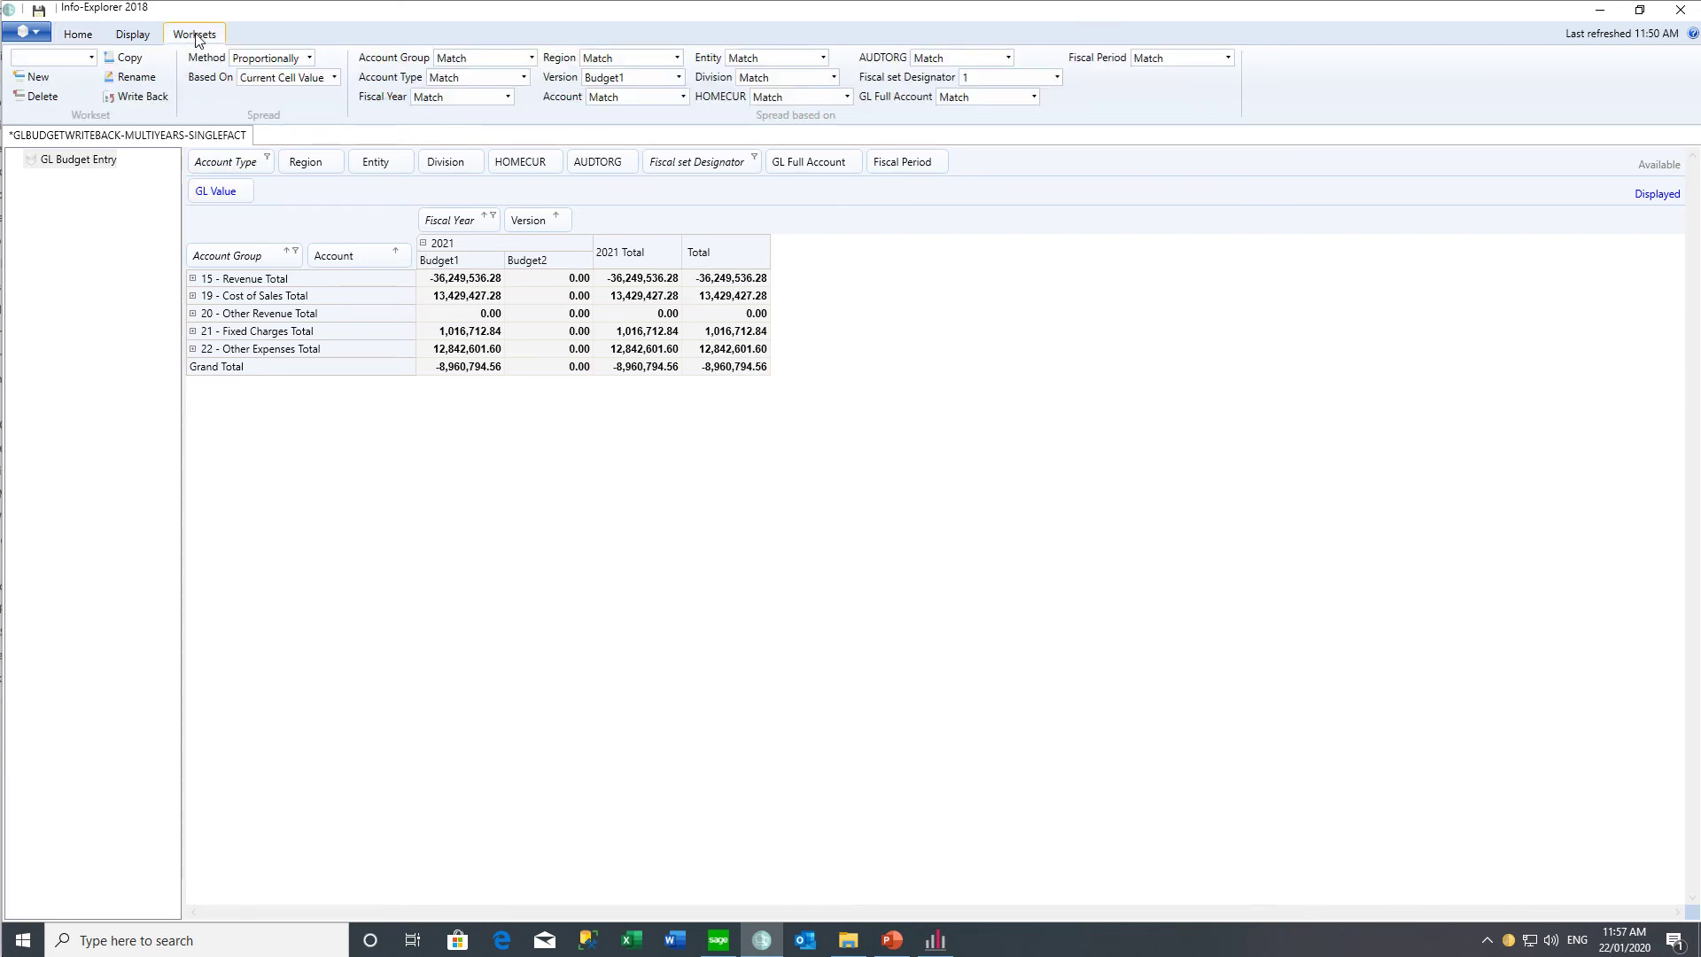
left_click(36, 80)
Step: Set the Budget2 Grand Total to spread proportionally based on Version Budget1 and fiscal set 1
left_click(536, 373)
left_click(309, 58)
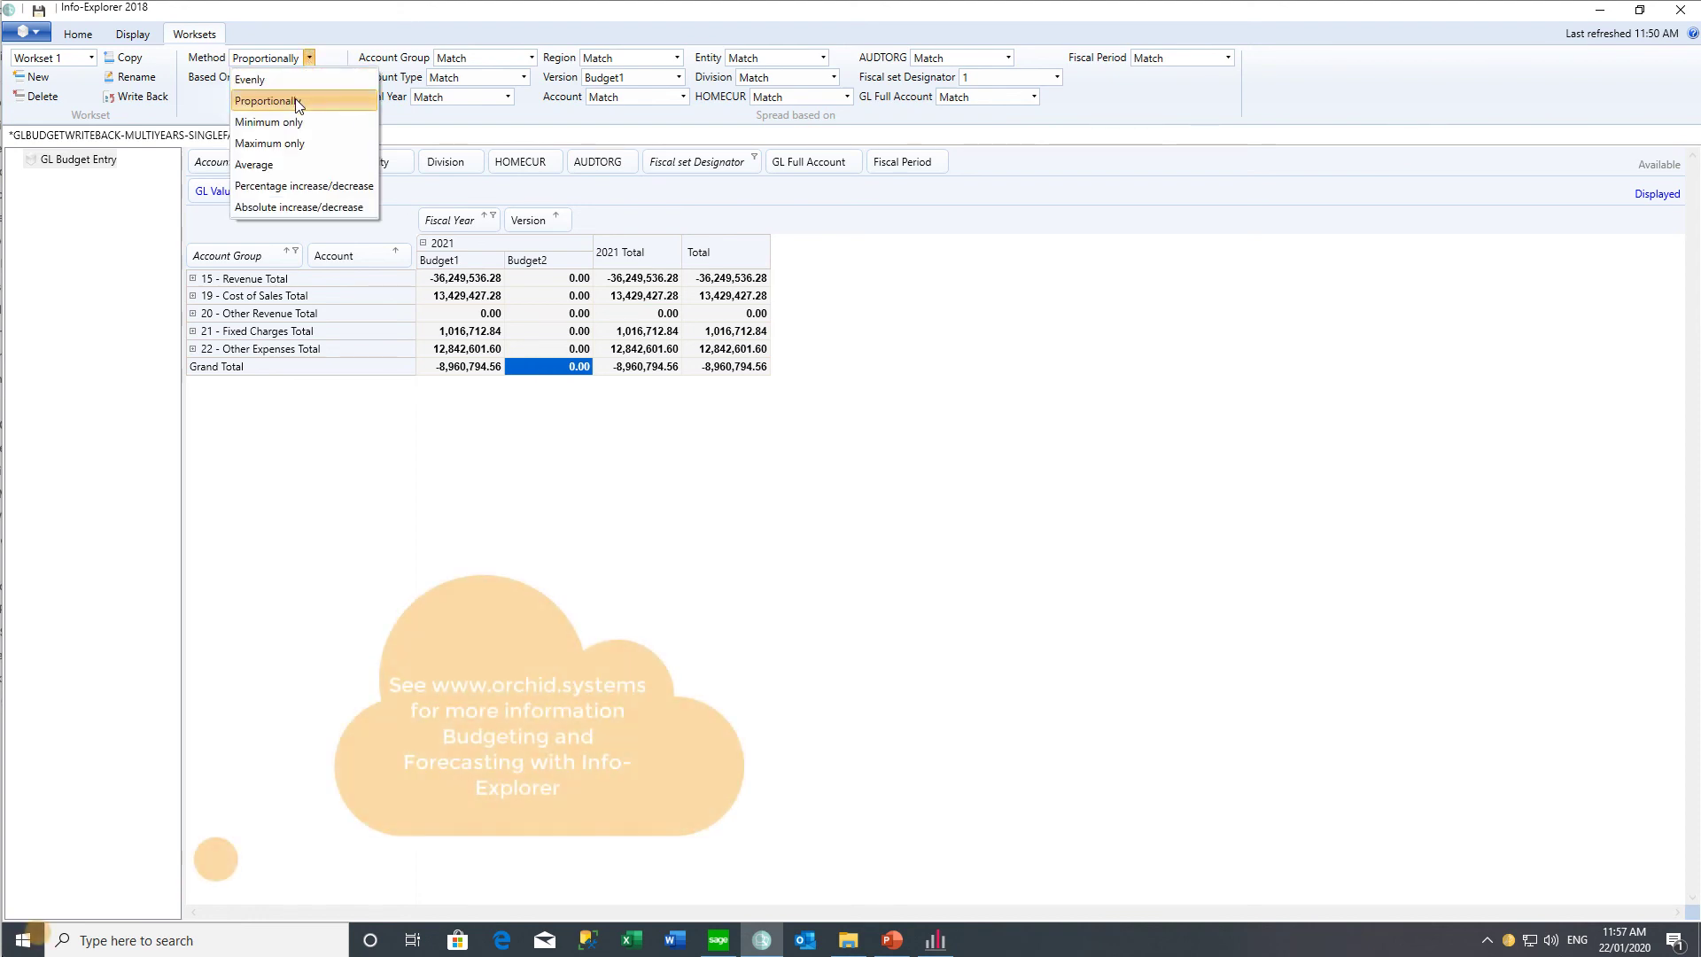
left_click(299, 101)
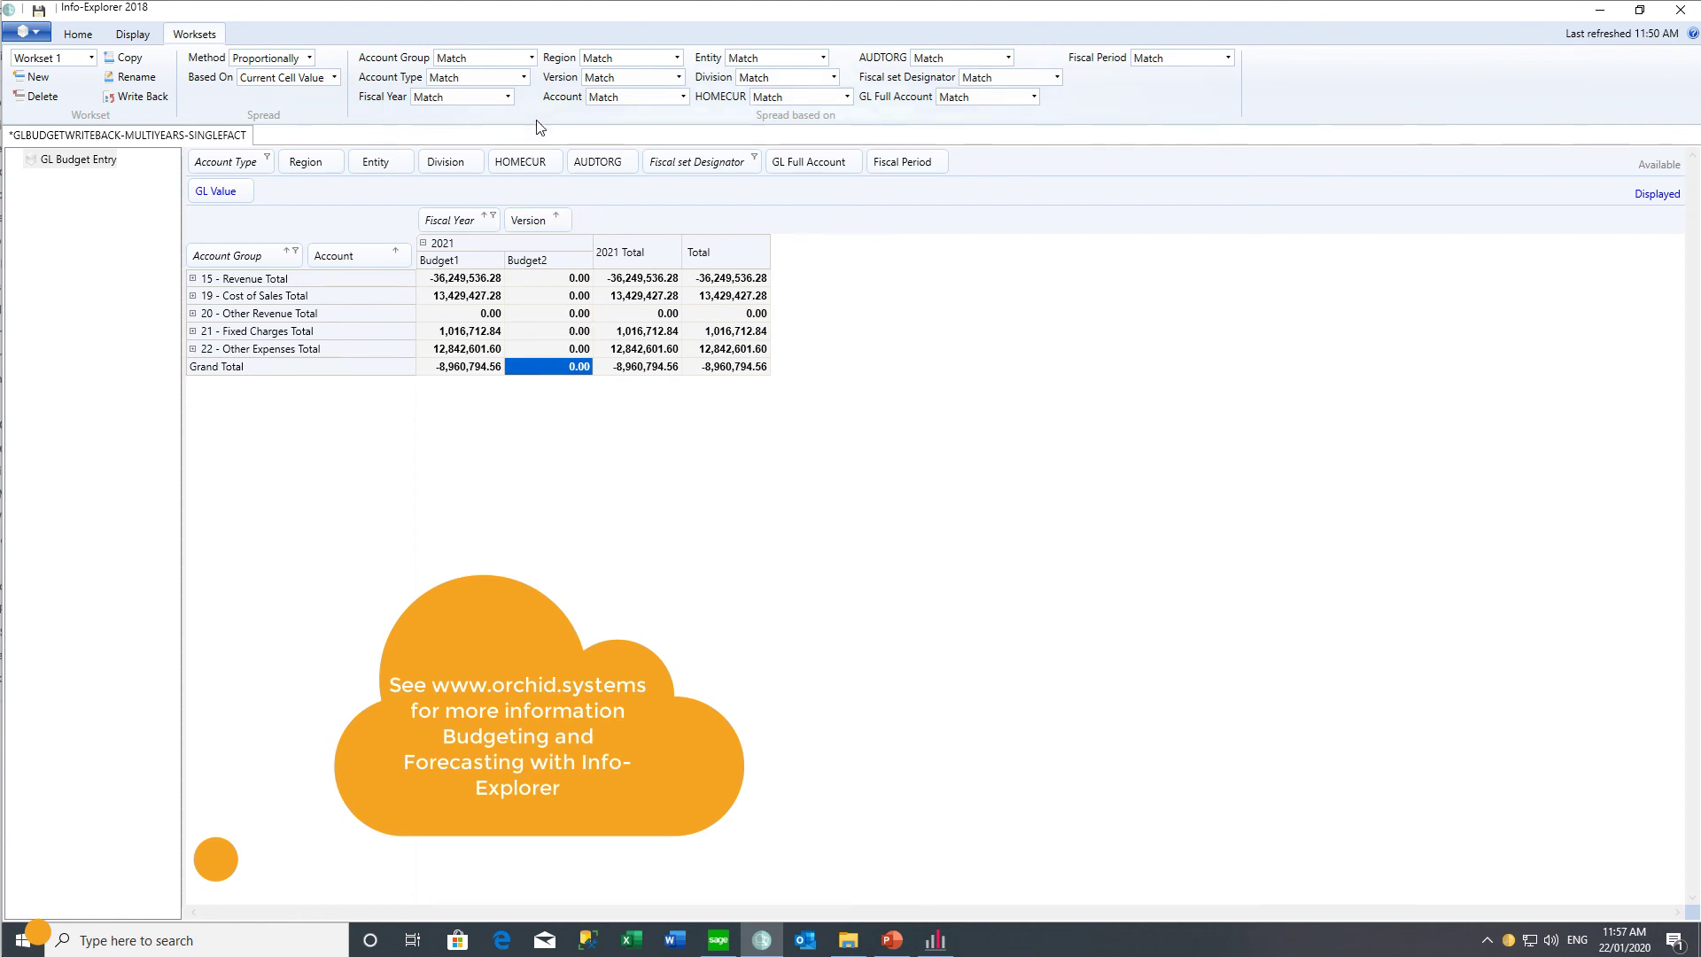
left_click(680, 78)
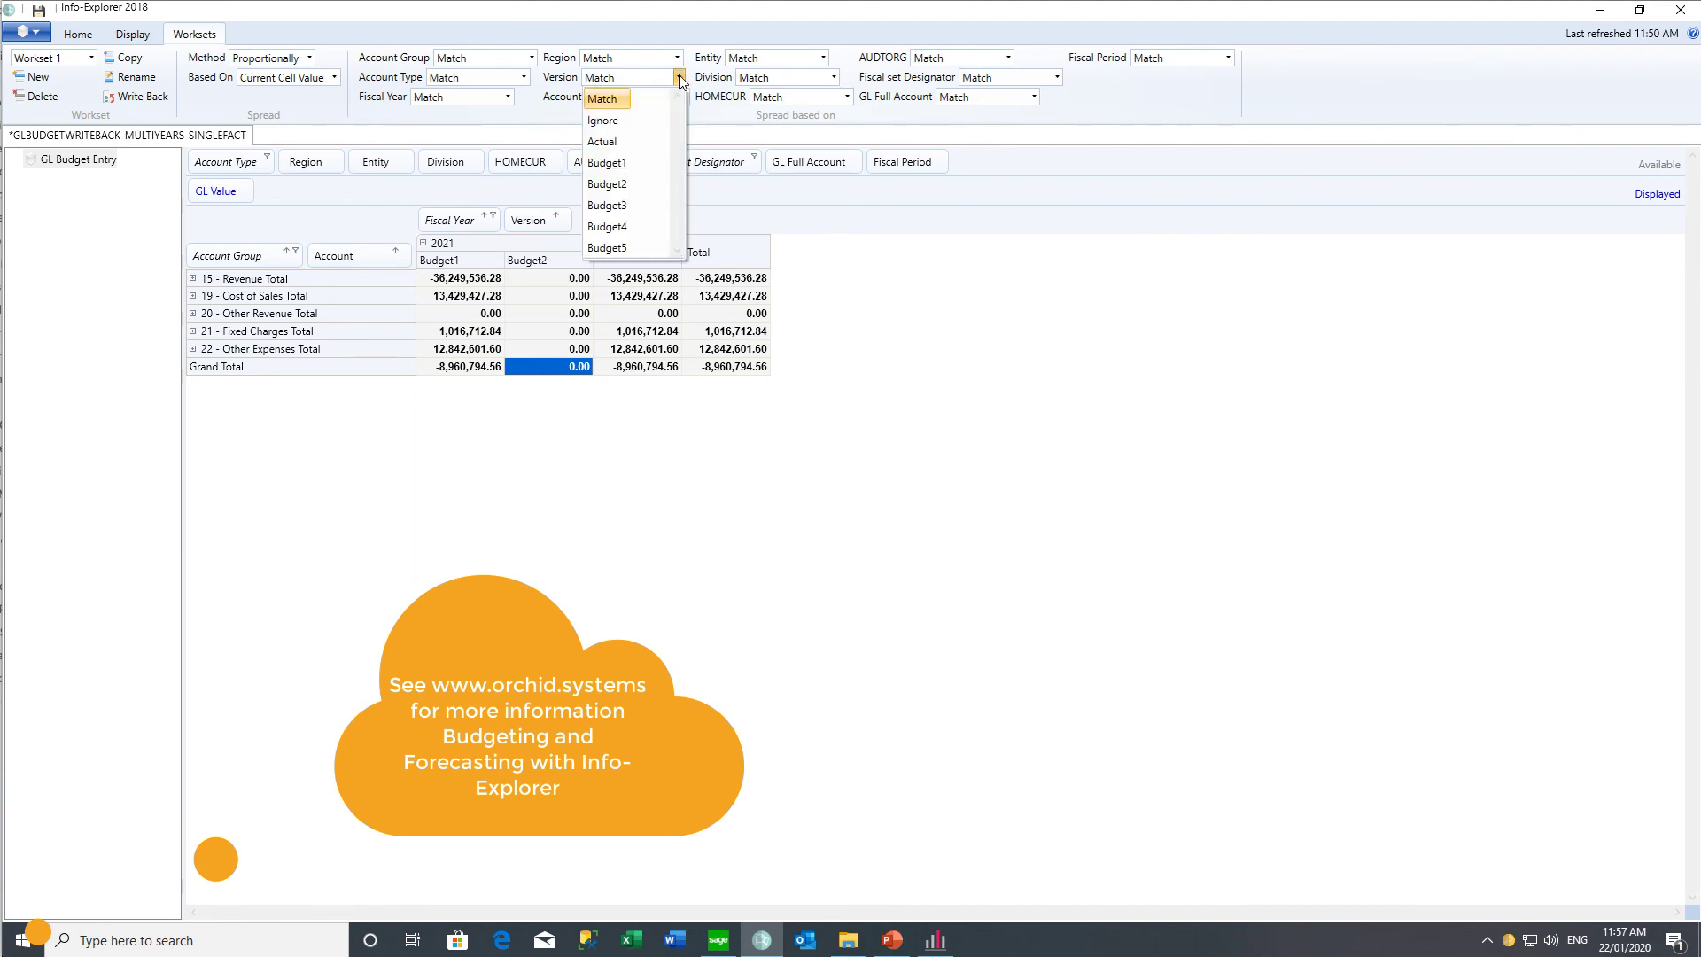
left_click(619, 163)
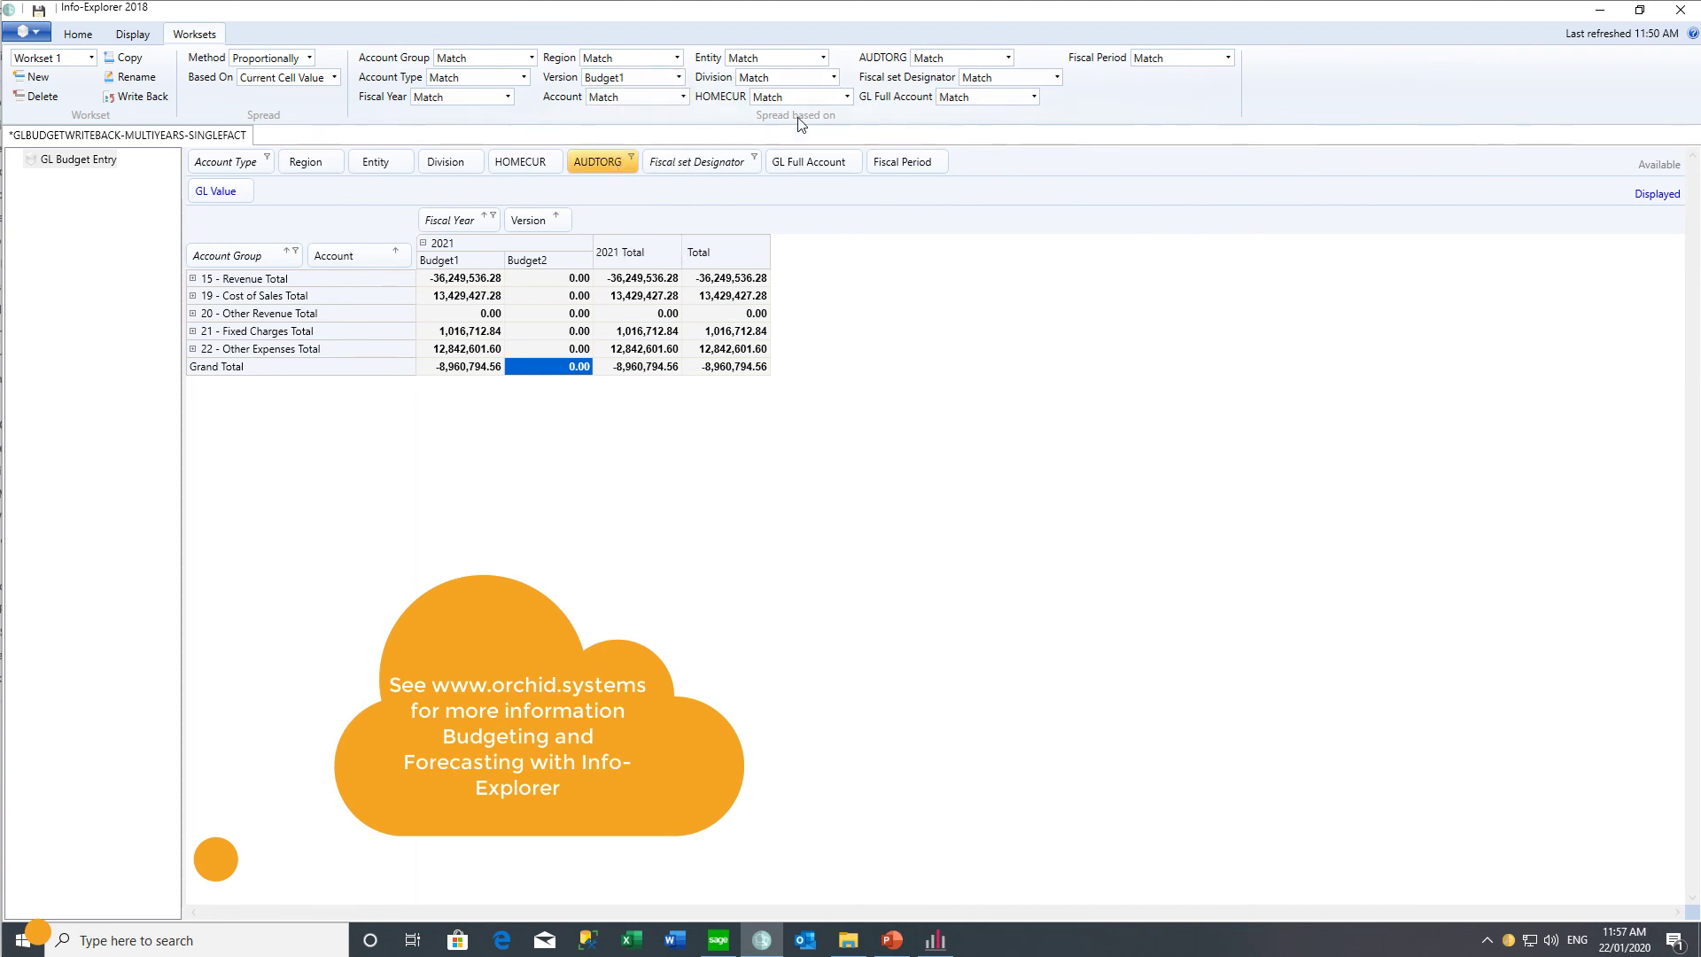
left_click(1056, 78)
left_click(975, 141)
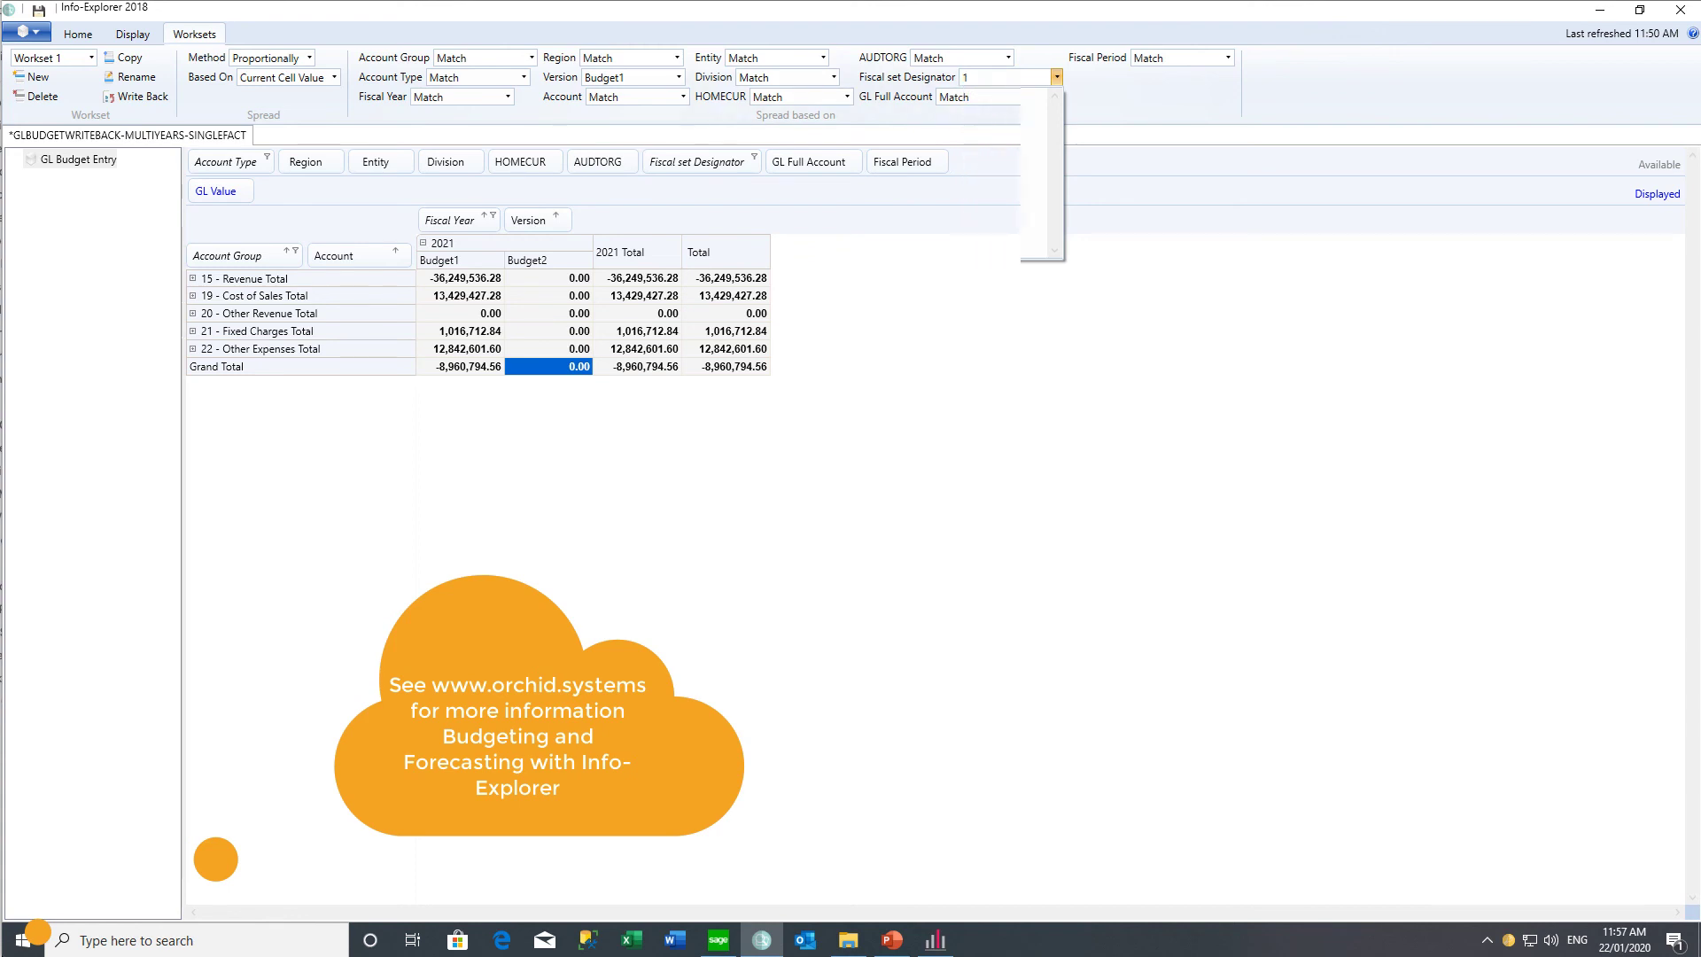
left_click(550, 366)
Step: Enter -8,960,794.56 as the Budget2 Grand Total and expand all account groups into rows
type("-")
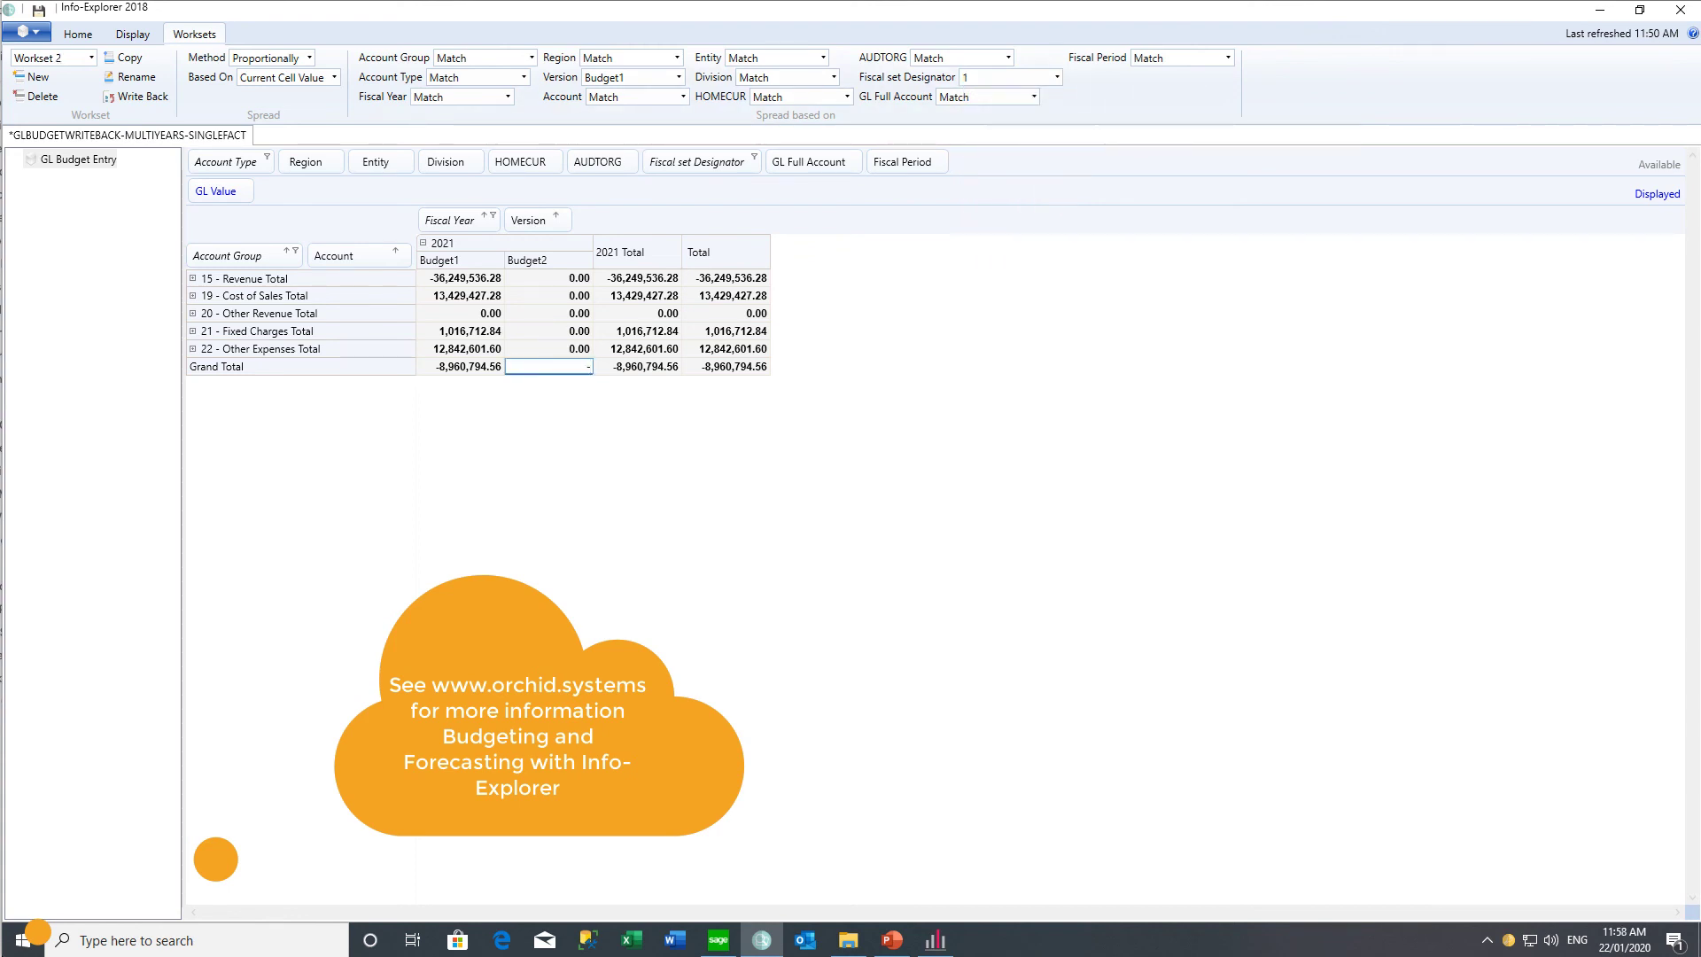
type("8960794.56")
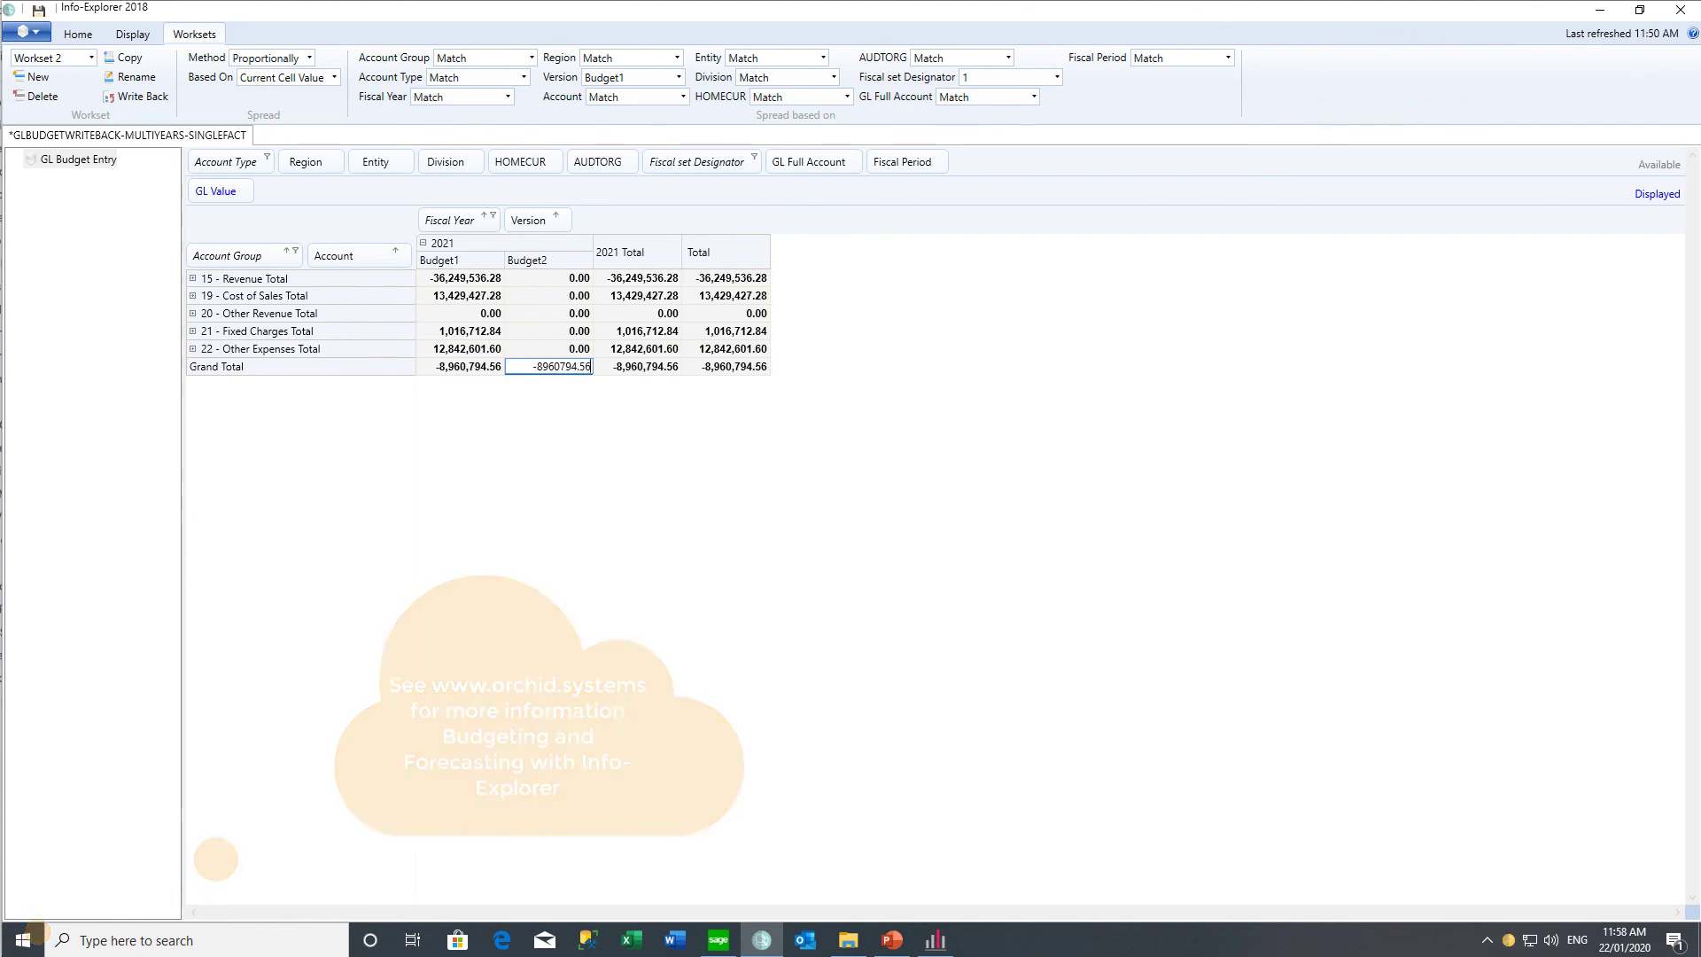
key("Return")
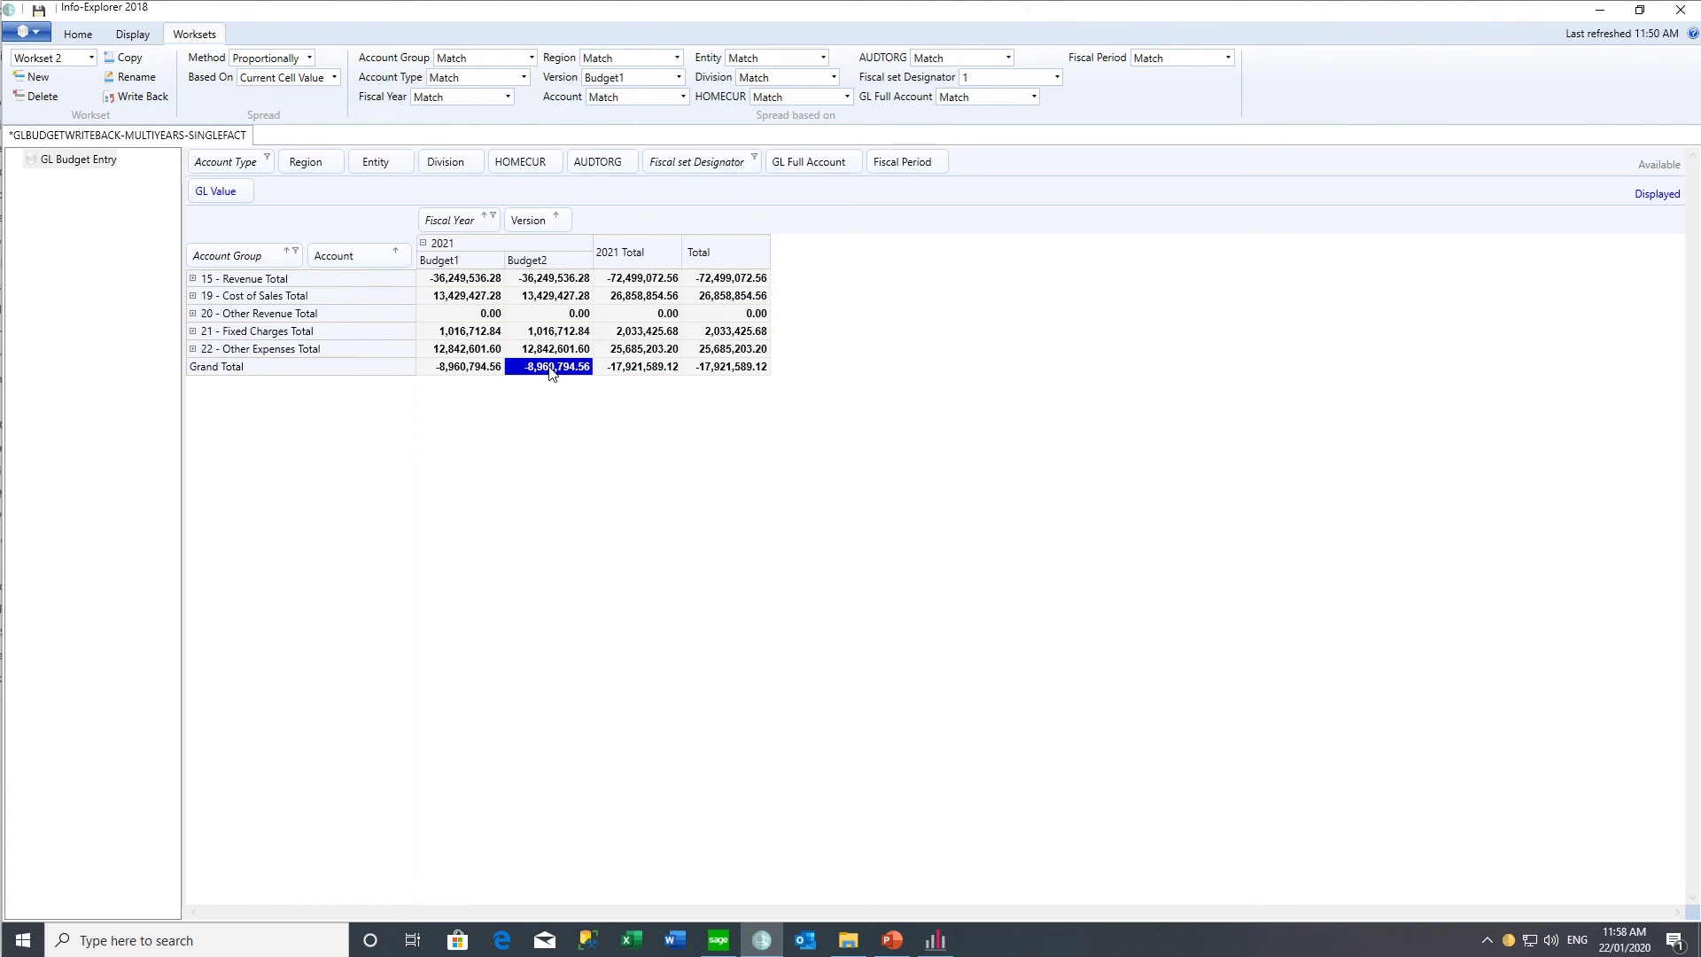
left_click(78, 33)
left_click(323, 78)
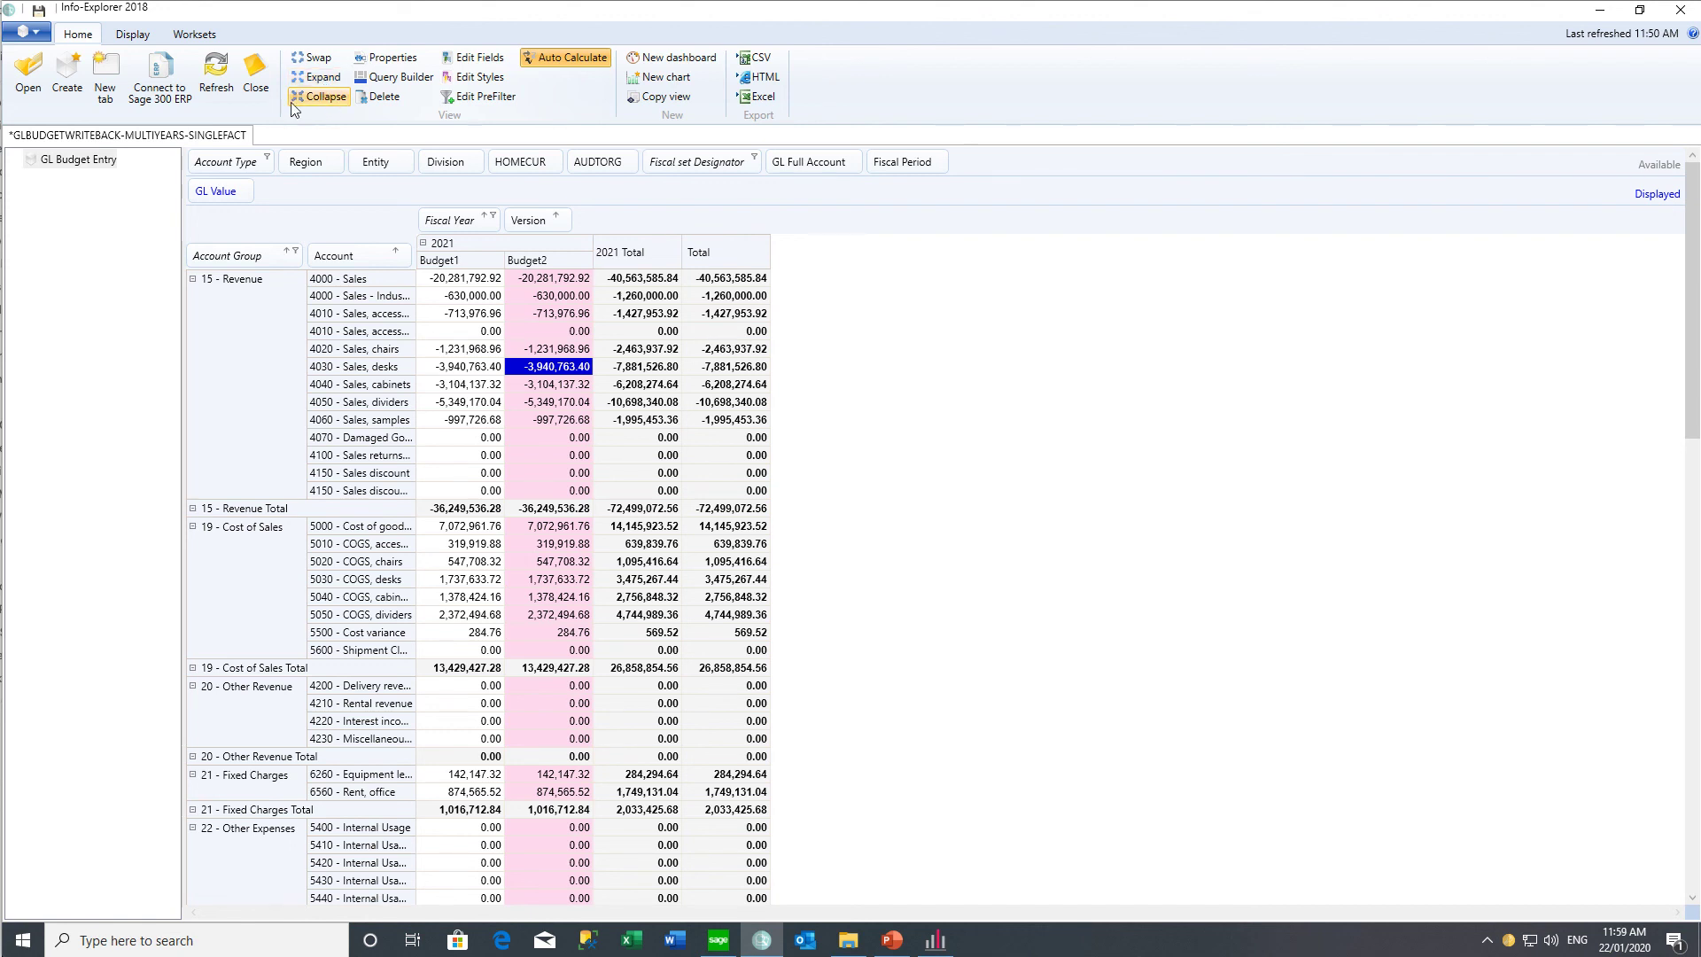
Step: Write Workset 2 back to G/L Budget Set 2 for fiscal year 2021
left_click(194, 34)
left_click(139, 96)
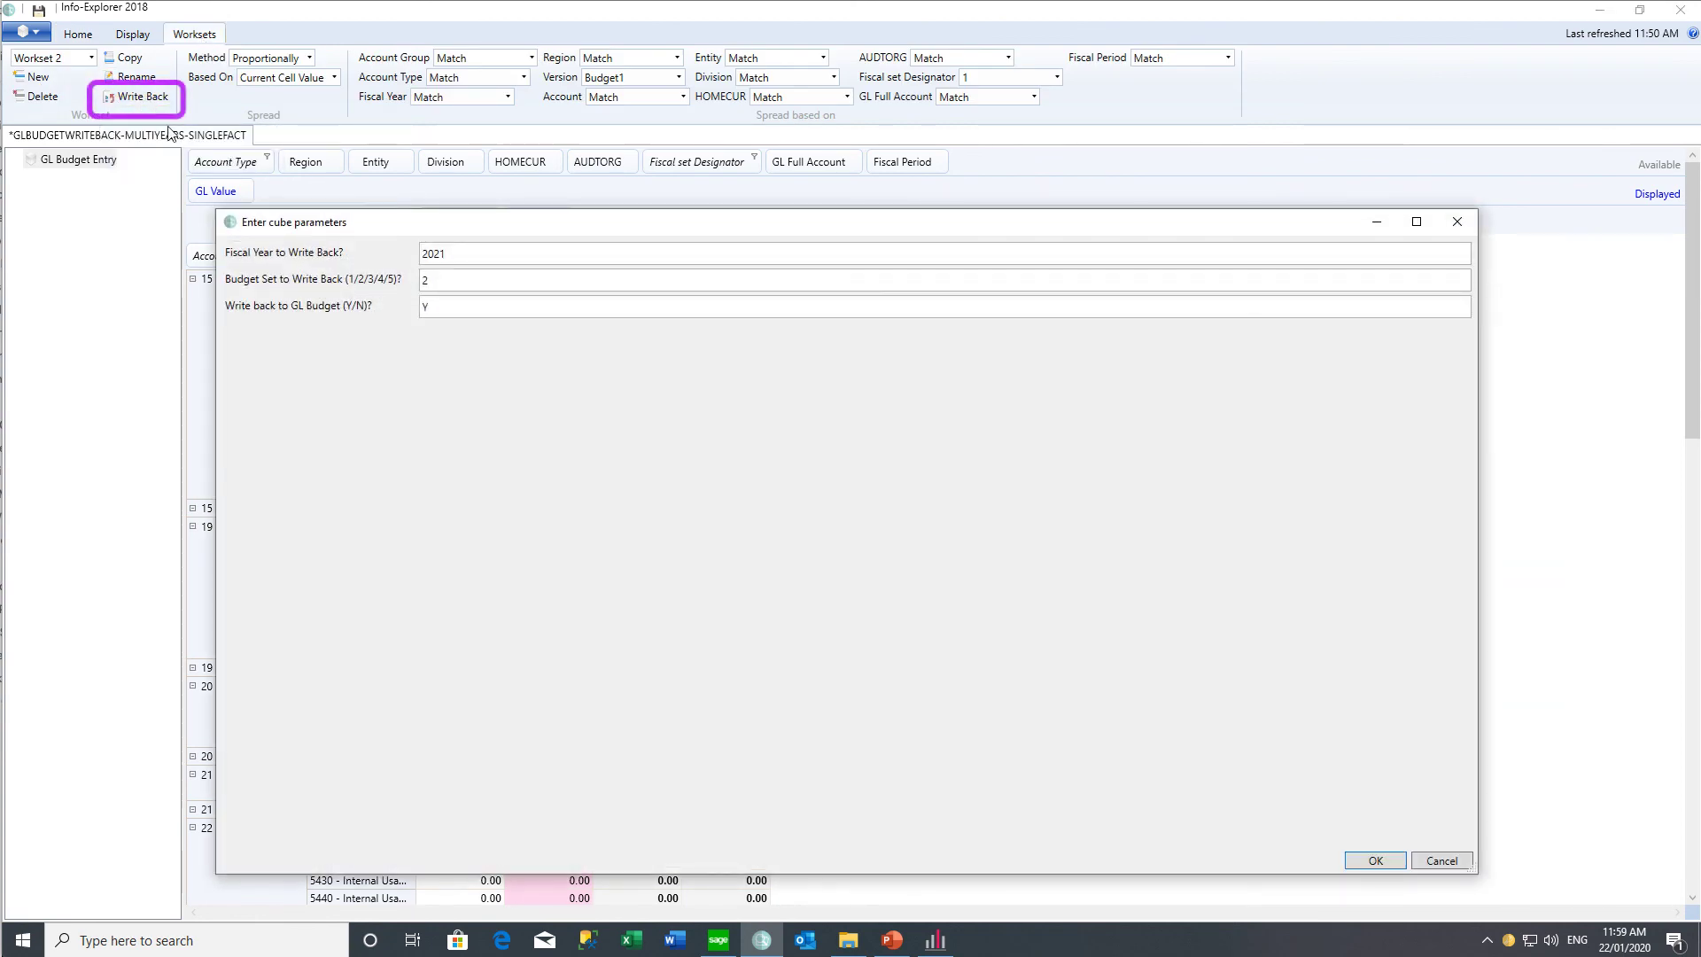
left_click(1375, 860)
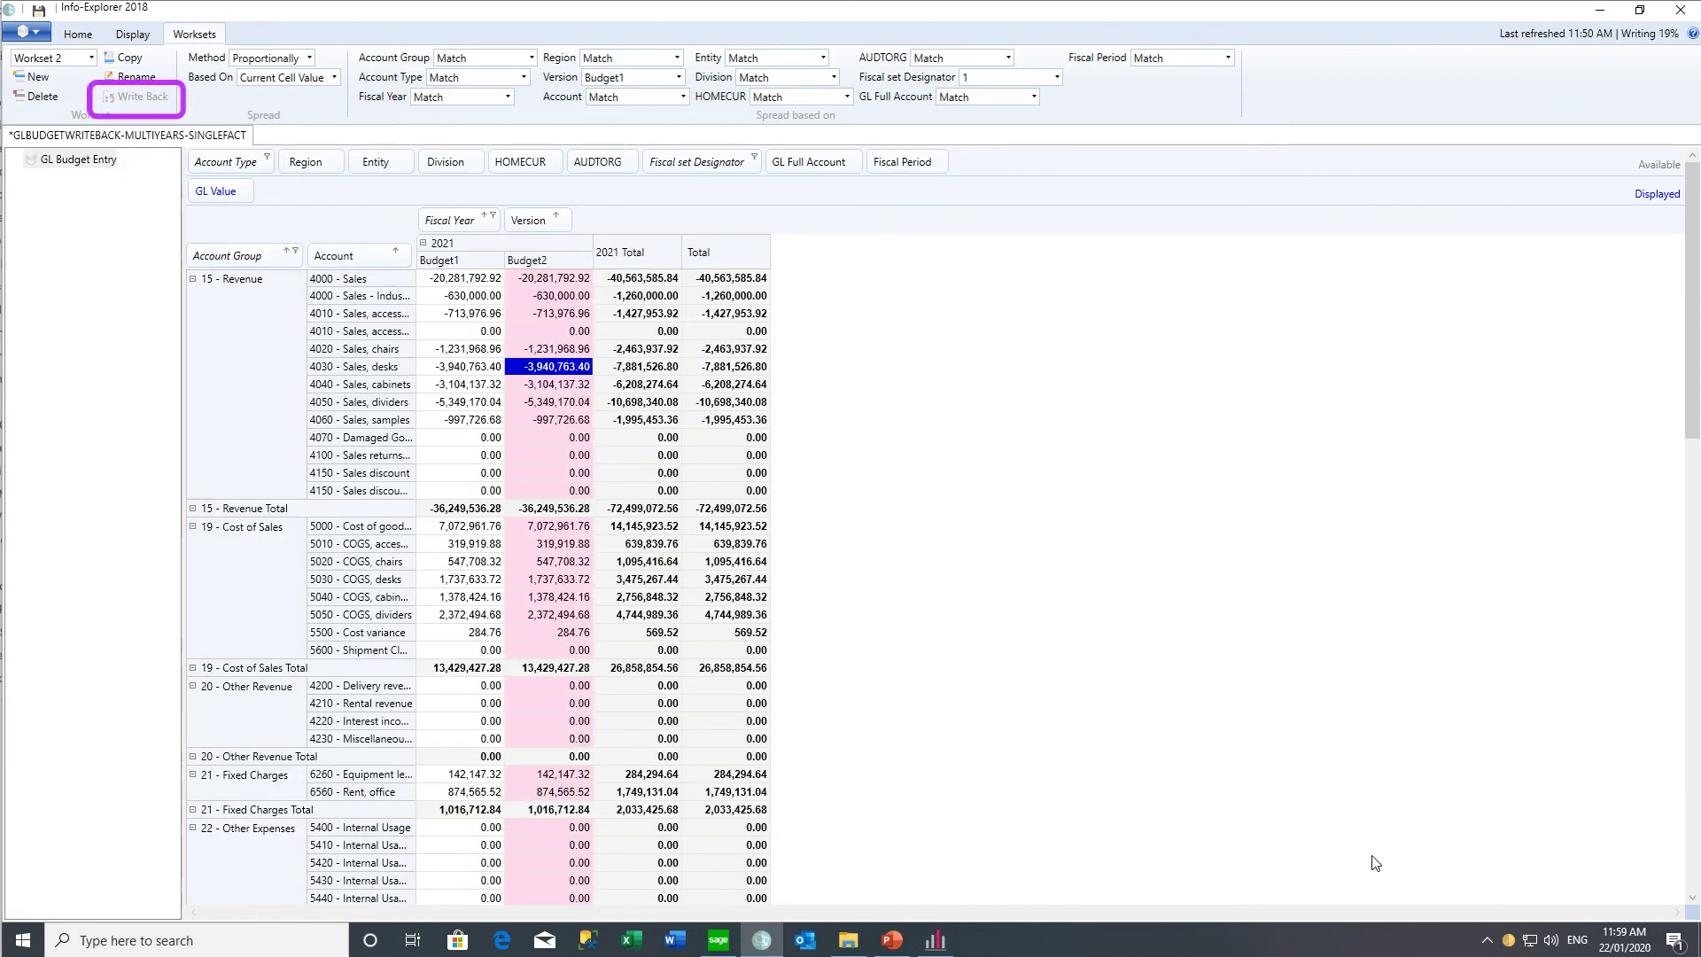